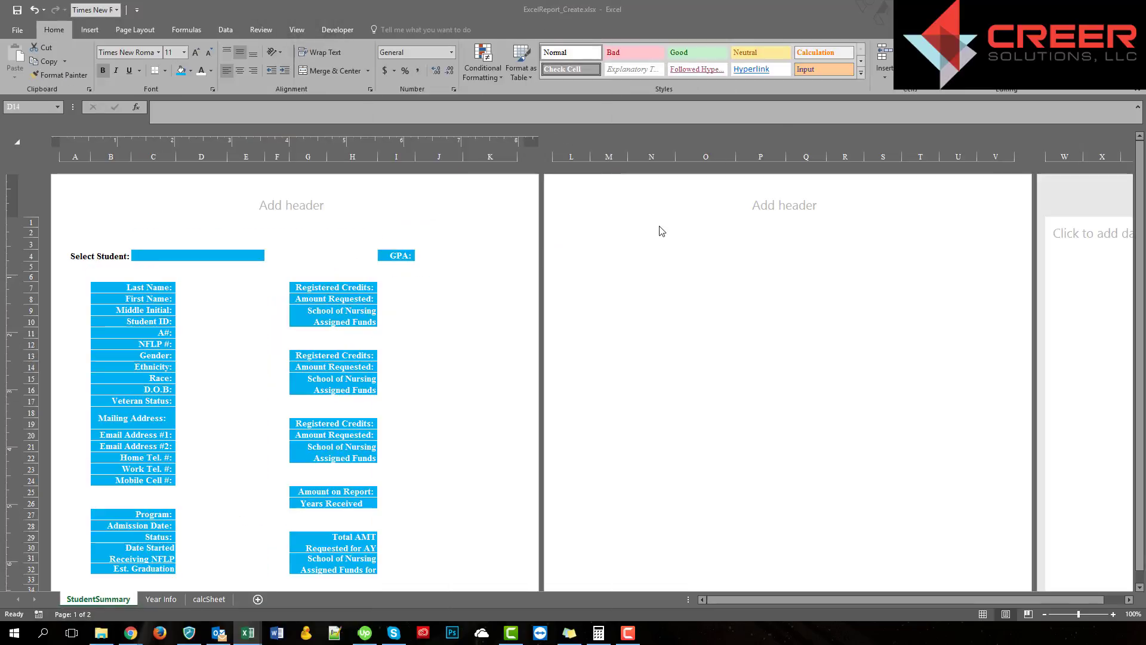
click(406, 315)
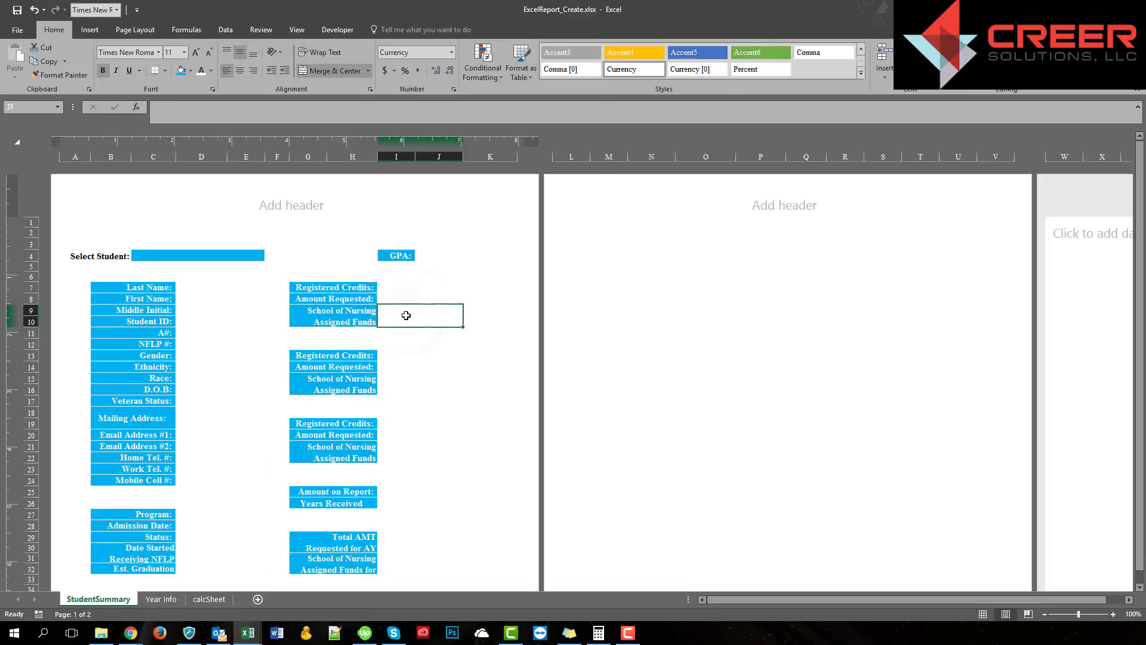
scroll(273, 320, down, 2)
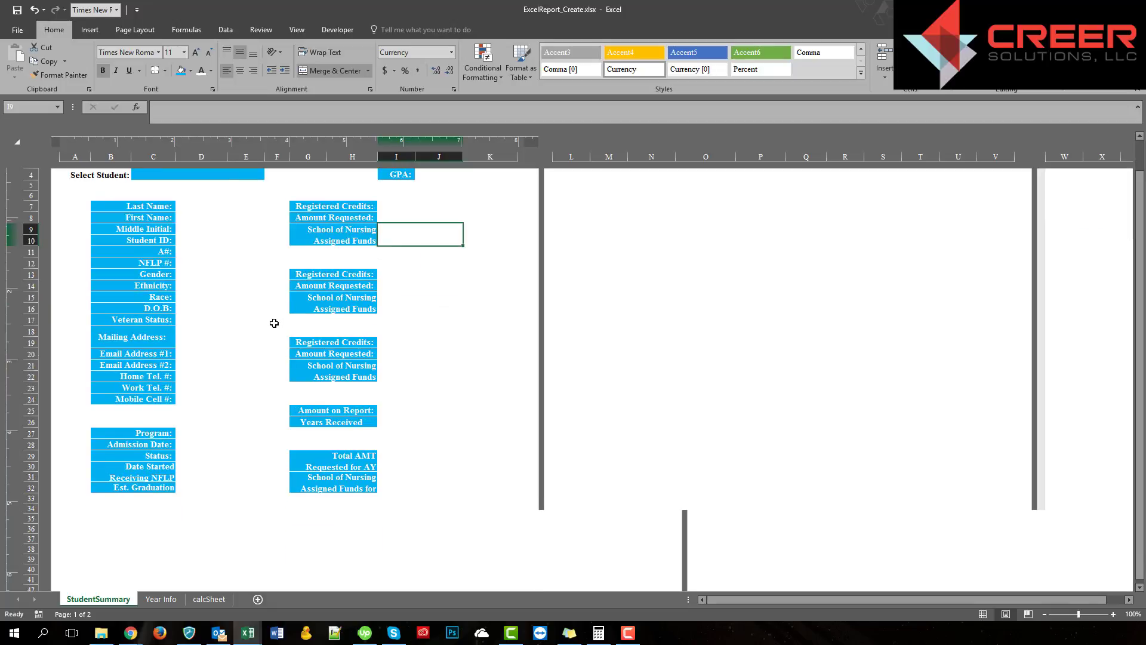
scroll(274, 323, up, 2)
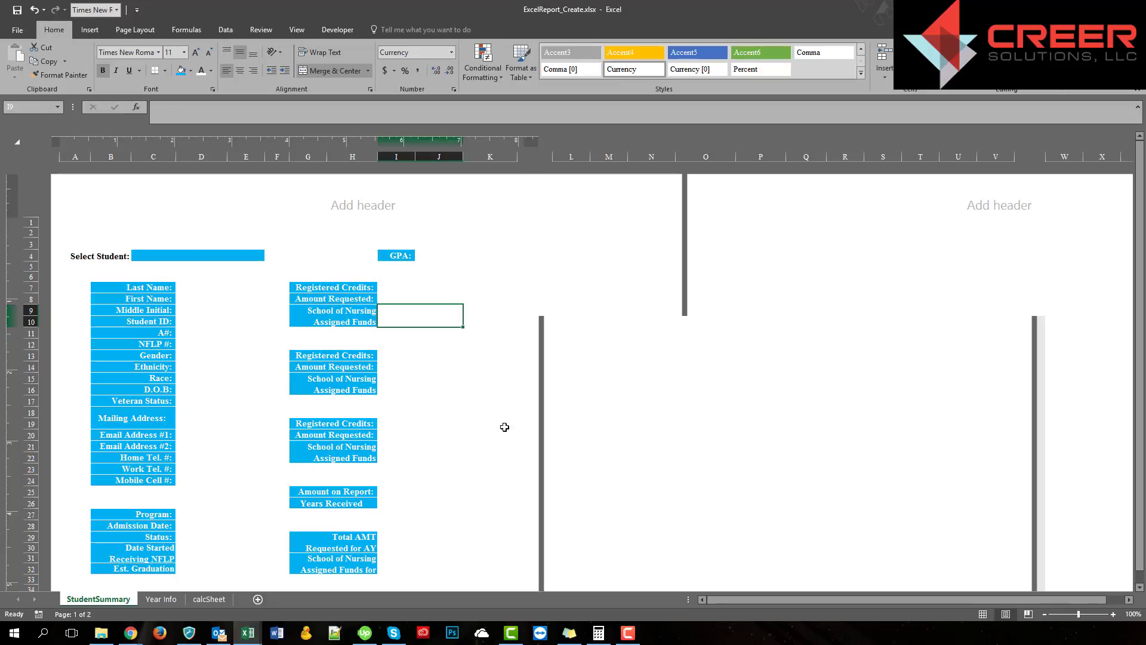
Enter the formula =B9 in cell I11 to reference the Middle Initial label.
click(417, 368)
click(419, 343)
click(398, 336)
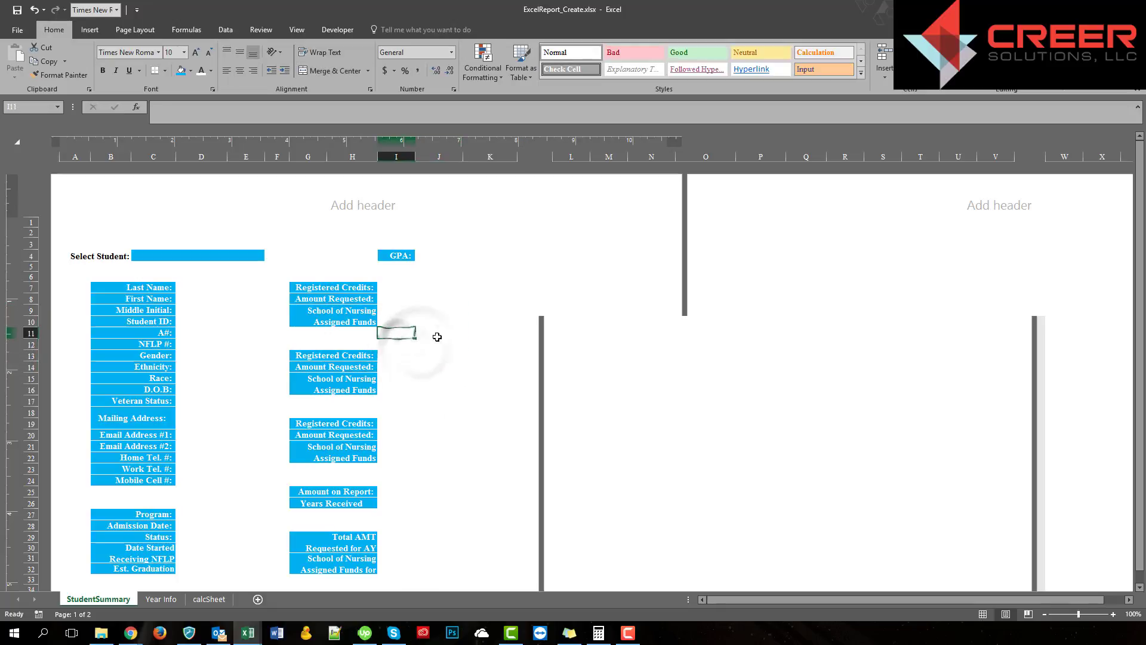
text(=)
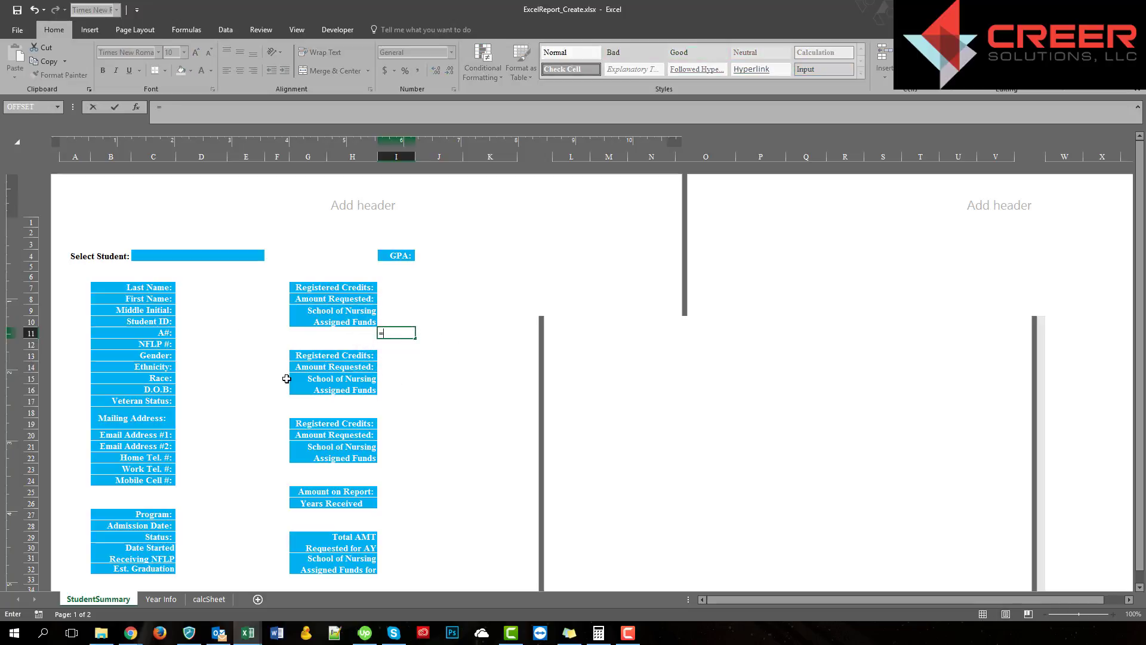
click(136, 309)
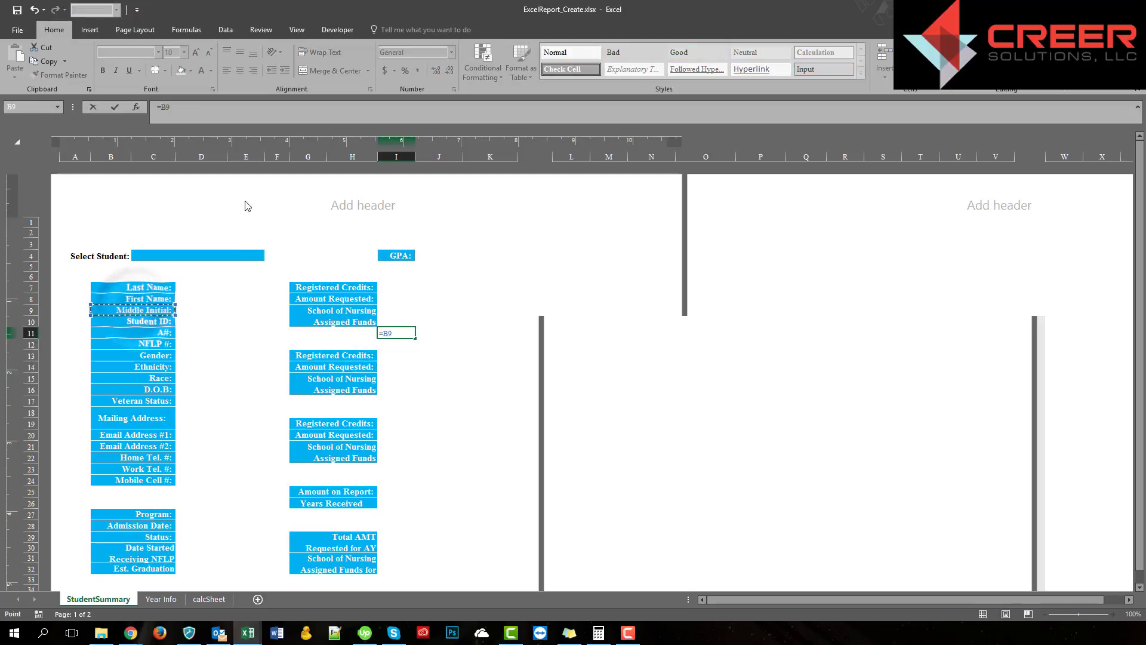
key(ctrl+Return)
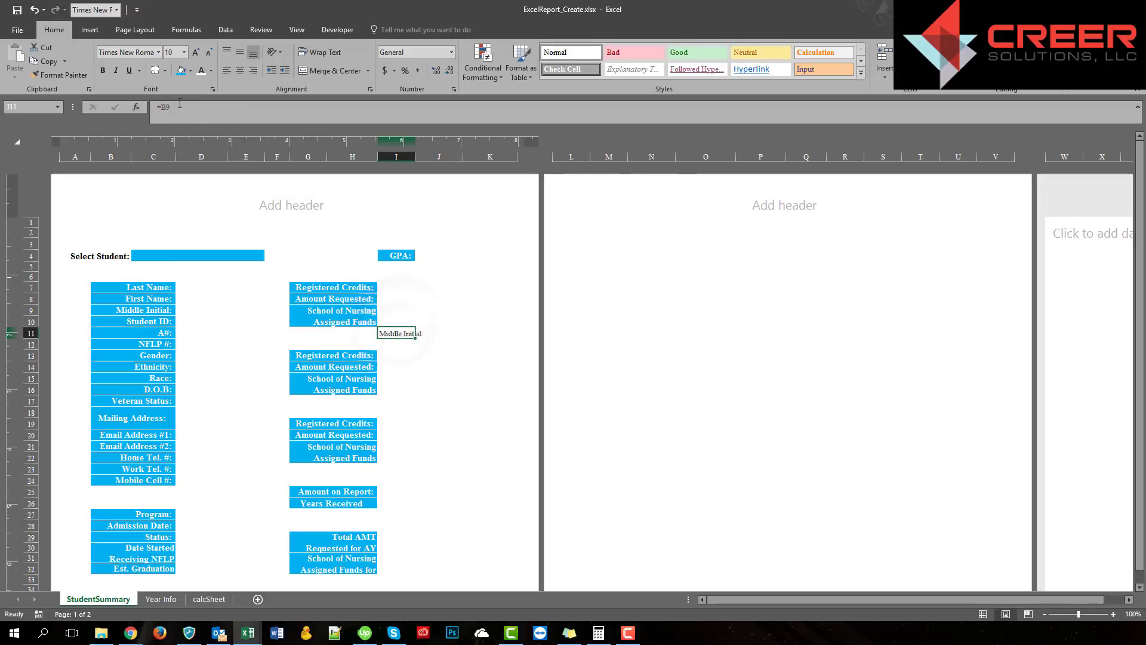
Make the reference in cell I11 absolute so that the formula reads =$B$9.
click(198, 117)
key(F4)
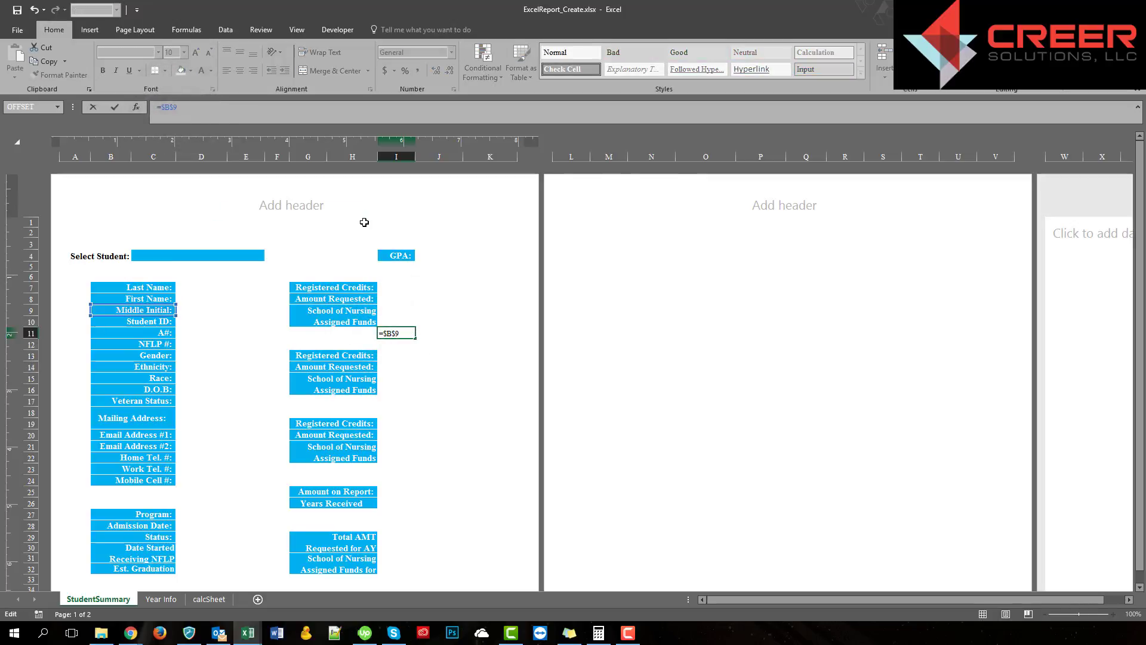
key(Return)
click(394, 393)
click(390, 332)
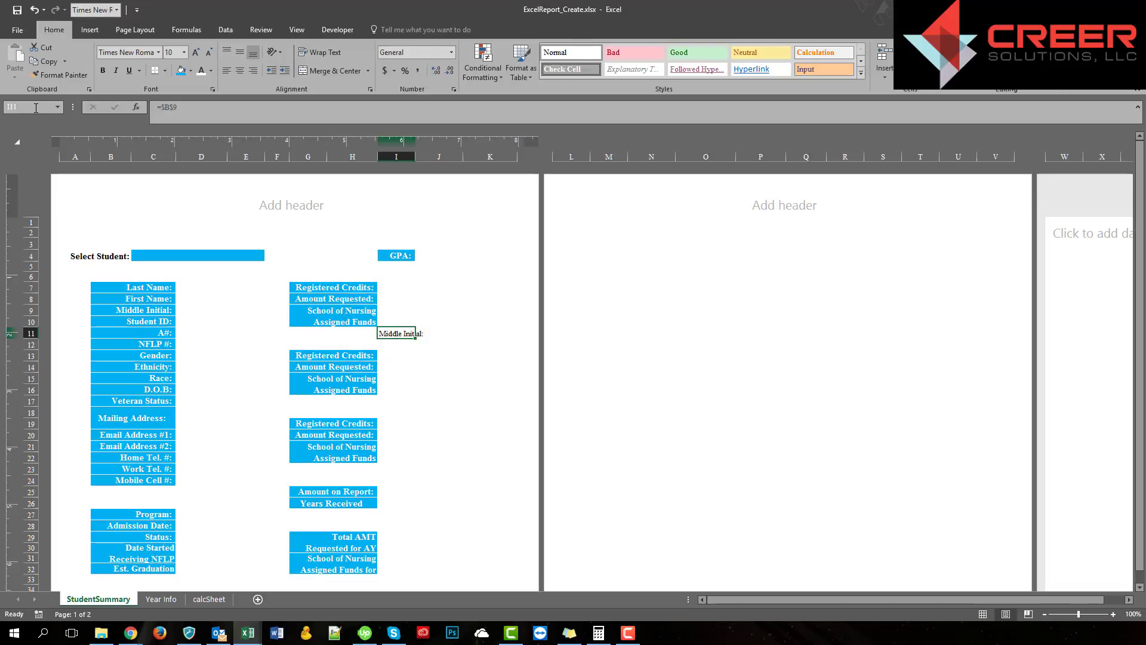
Assign the defined name Middle to the Student ID label cell B10.
click(139, 321)
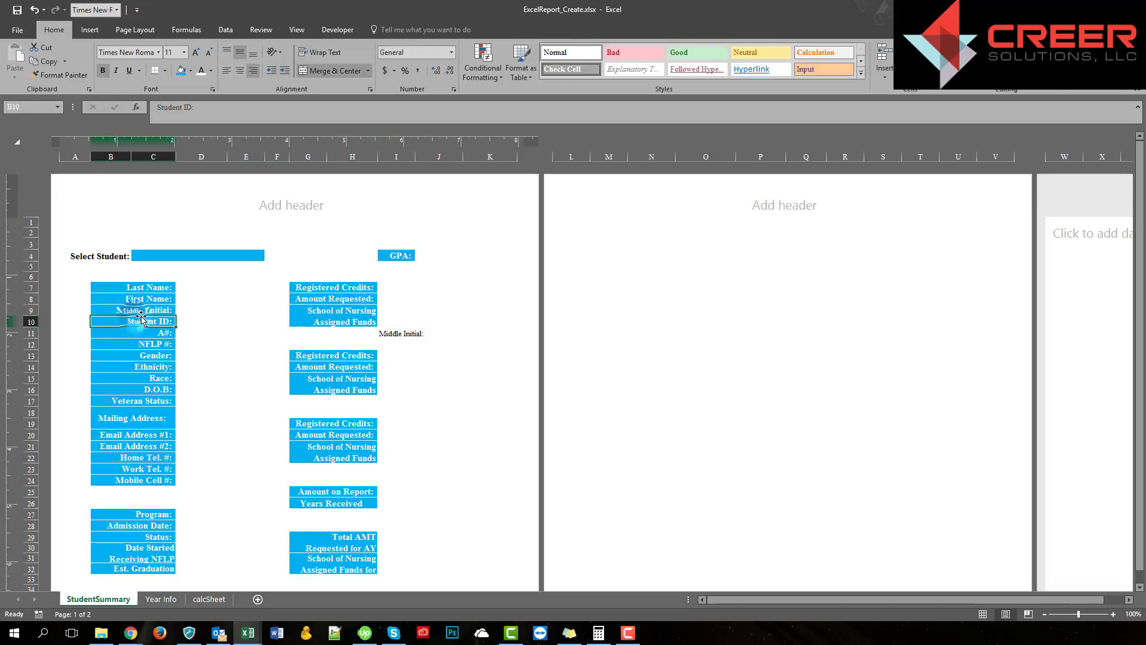
click(46, 108)
text(Middle)
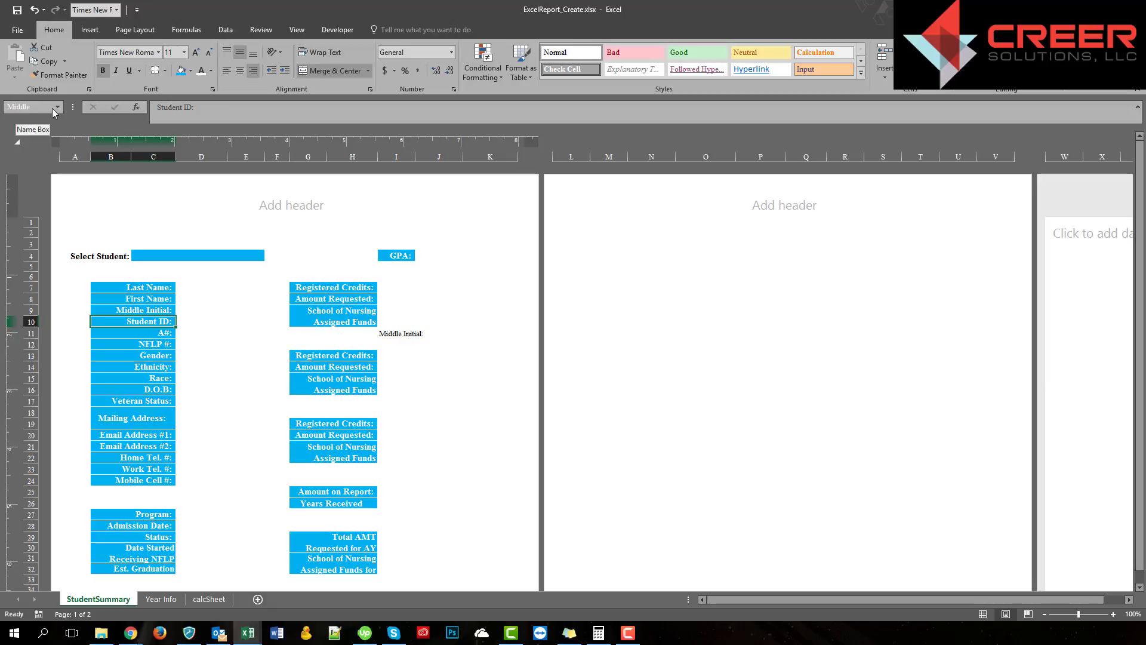
Replace the absolute reference in cell I11 with the defined name, making the formula =Middle.
click(391, 336)
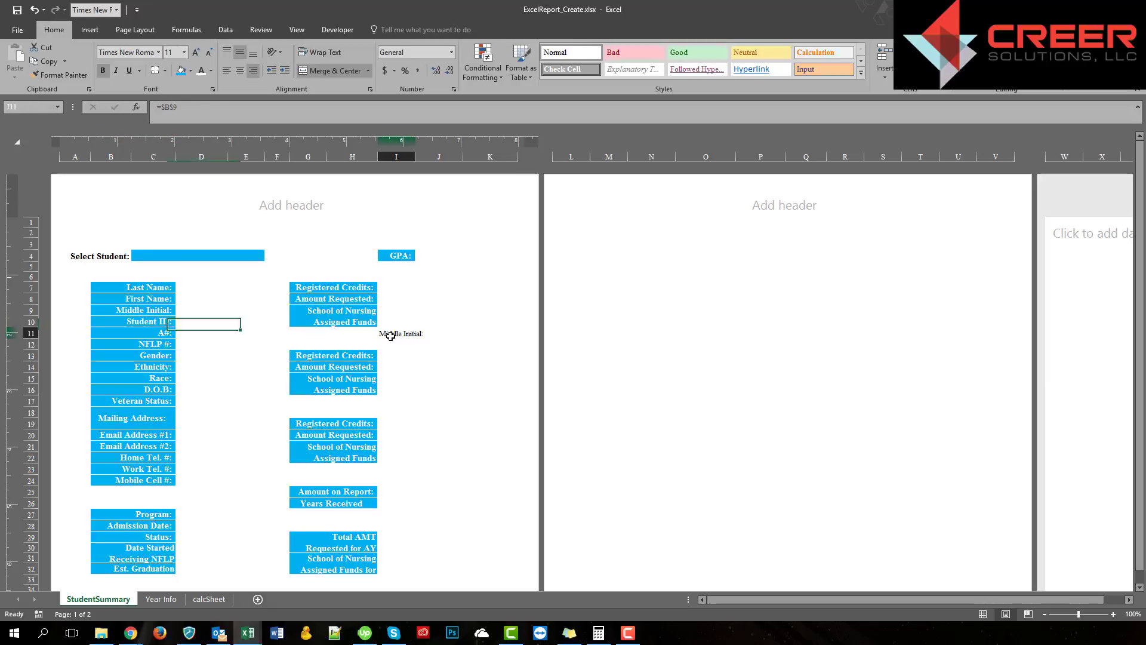
click(186, 111)
key(BackSpace)
key(BackSpace)
key(BackSpace)
key(BackSpace)
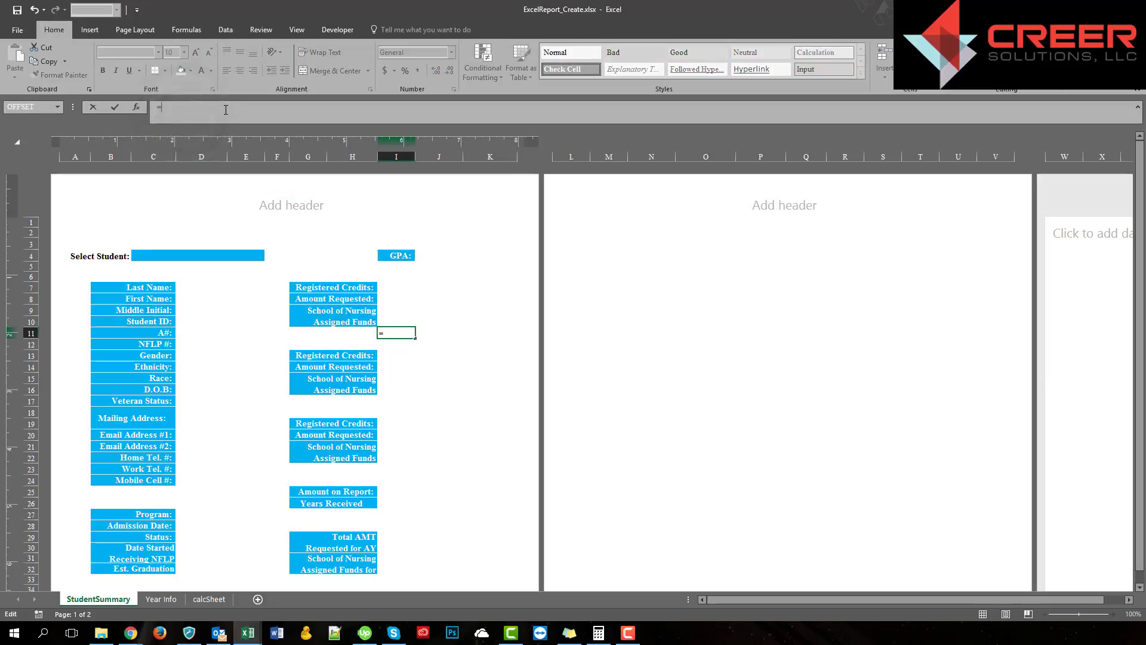
text(B10)
key(Return)
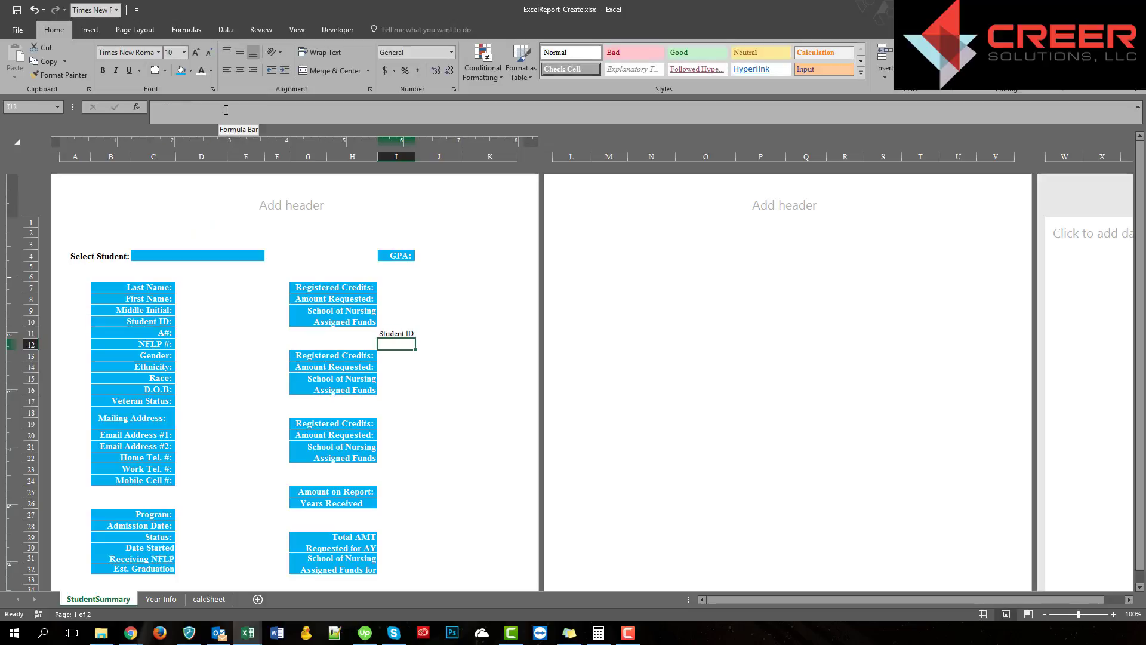
Examine the defined name of the Student ID label cell and the tools for managing defined names.
key(Up)
click(136, 310)
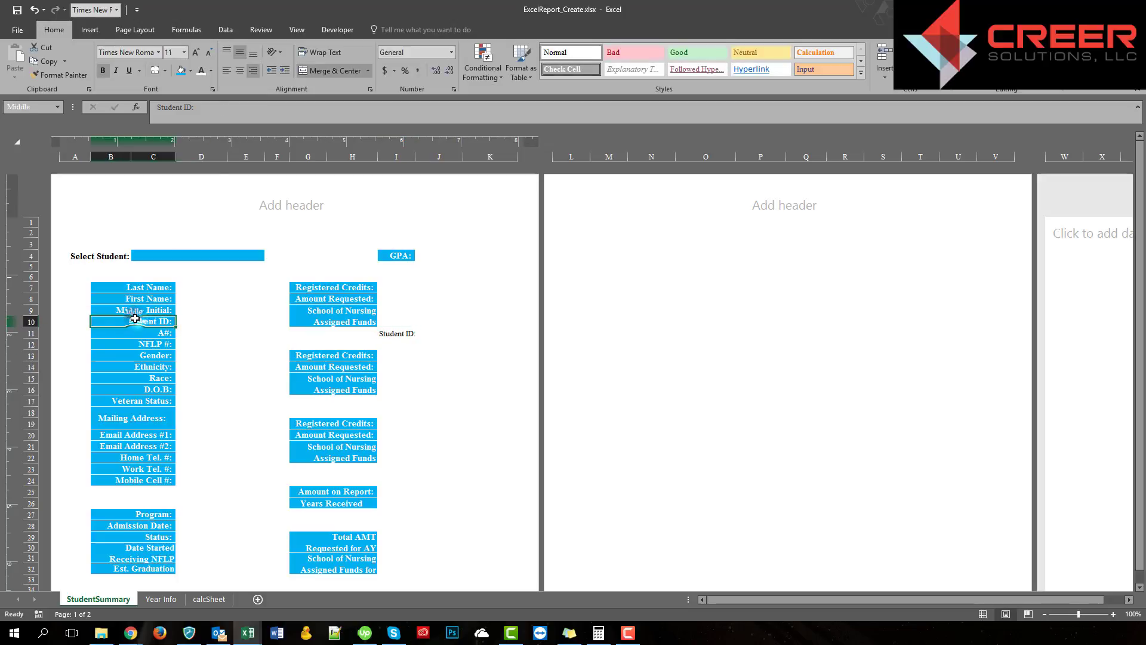
click(397, 333)
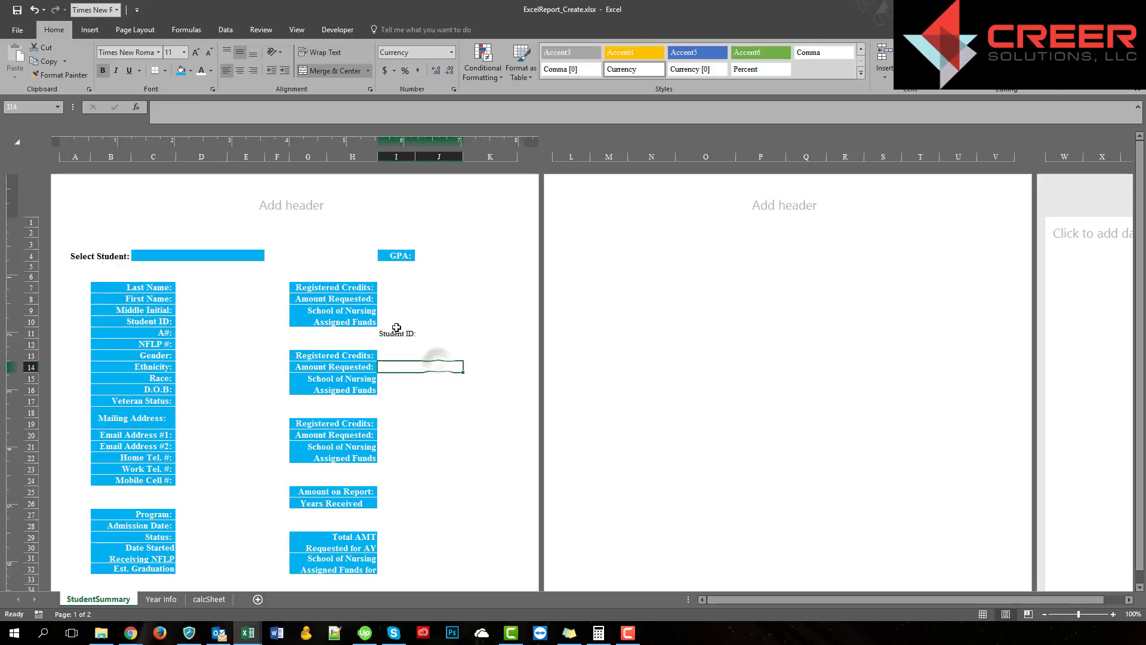
click(150, 324)
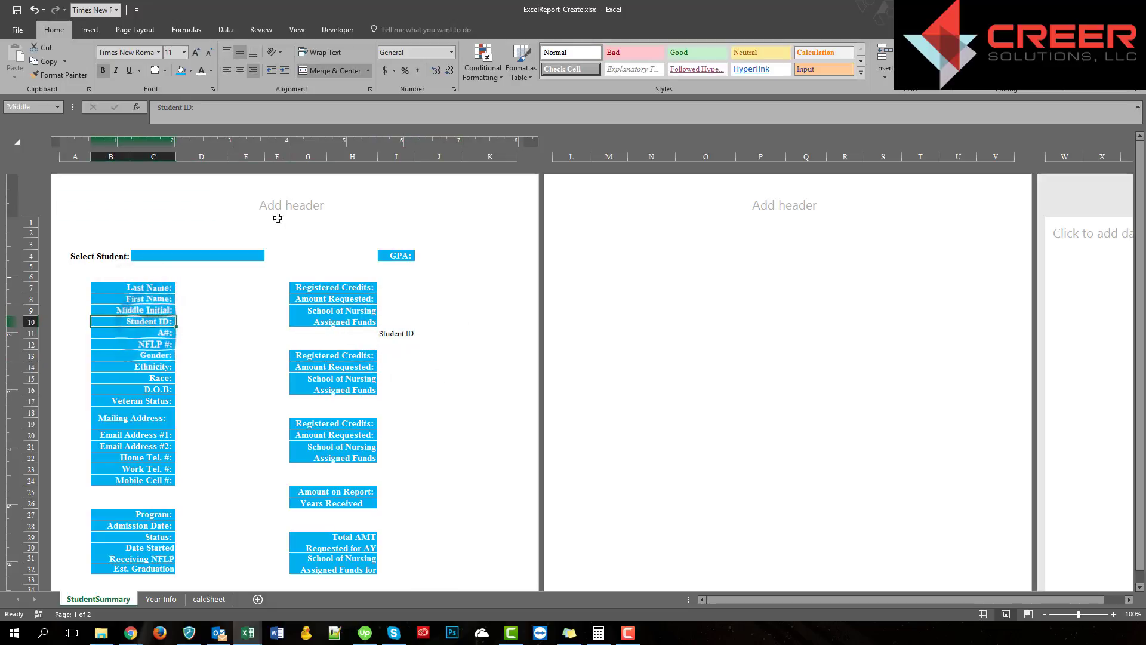
click(31, 108)
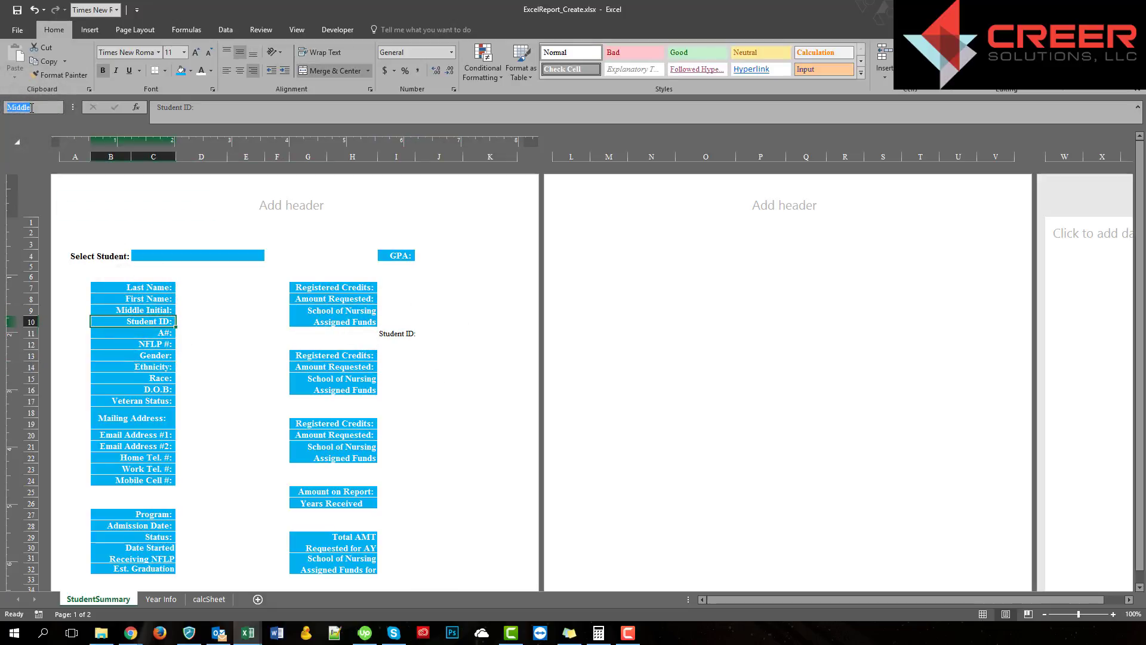
click(223, 31)
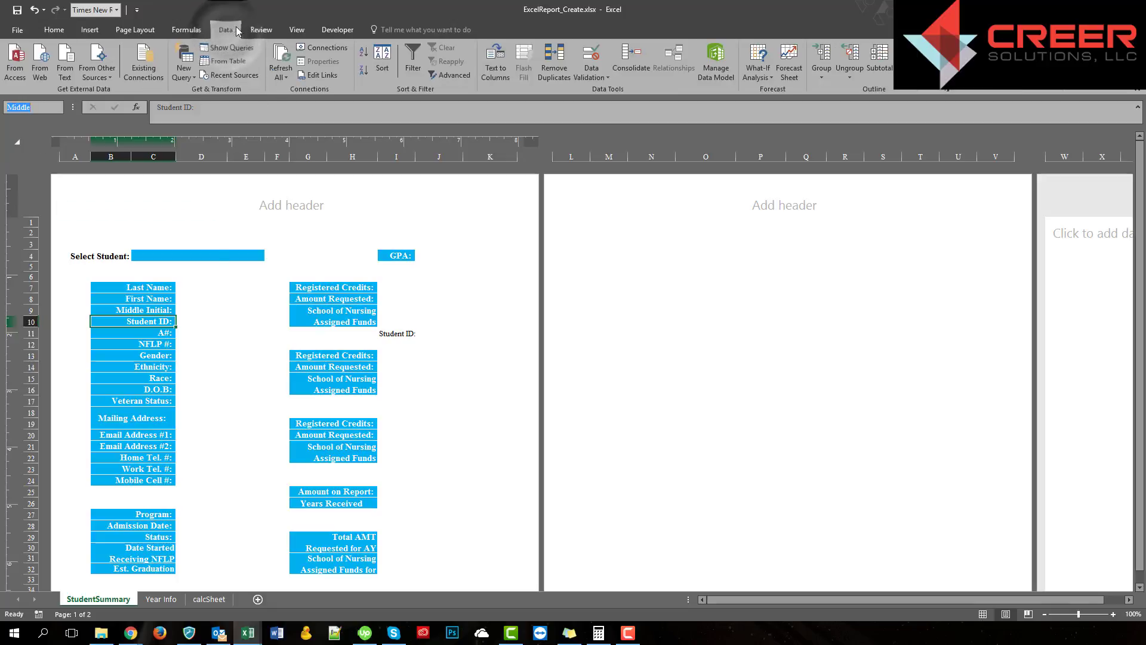
click(189, 28)
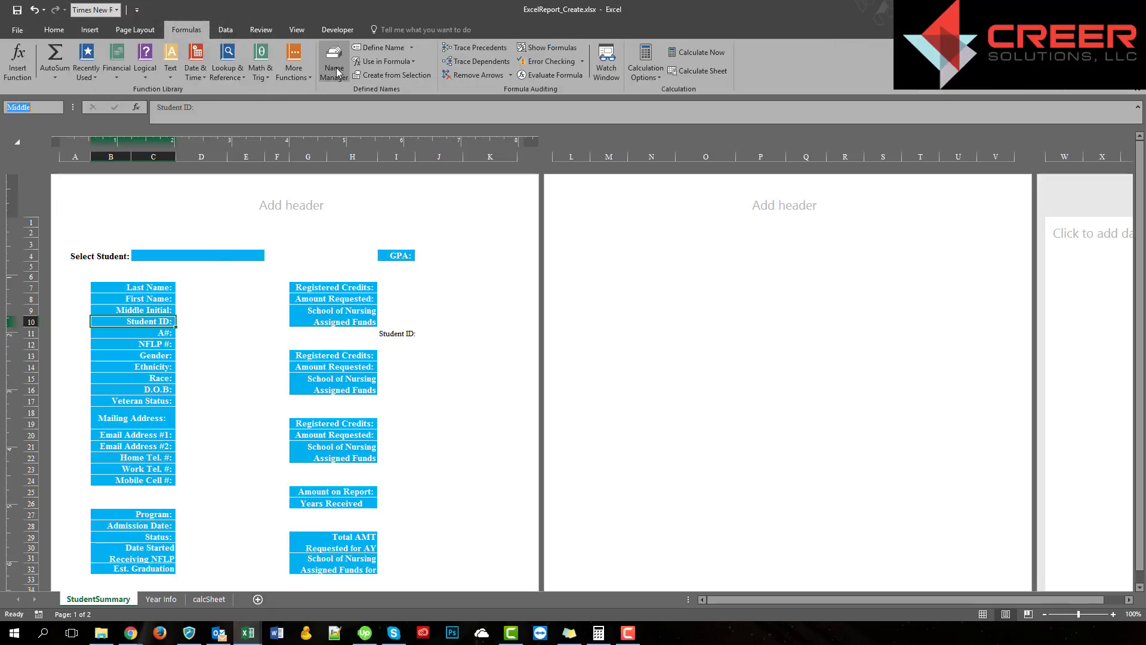
click(59, 31)
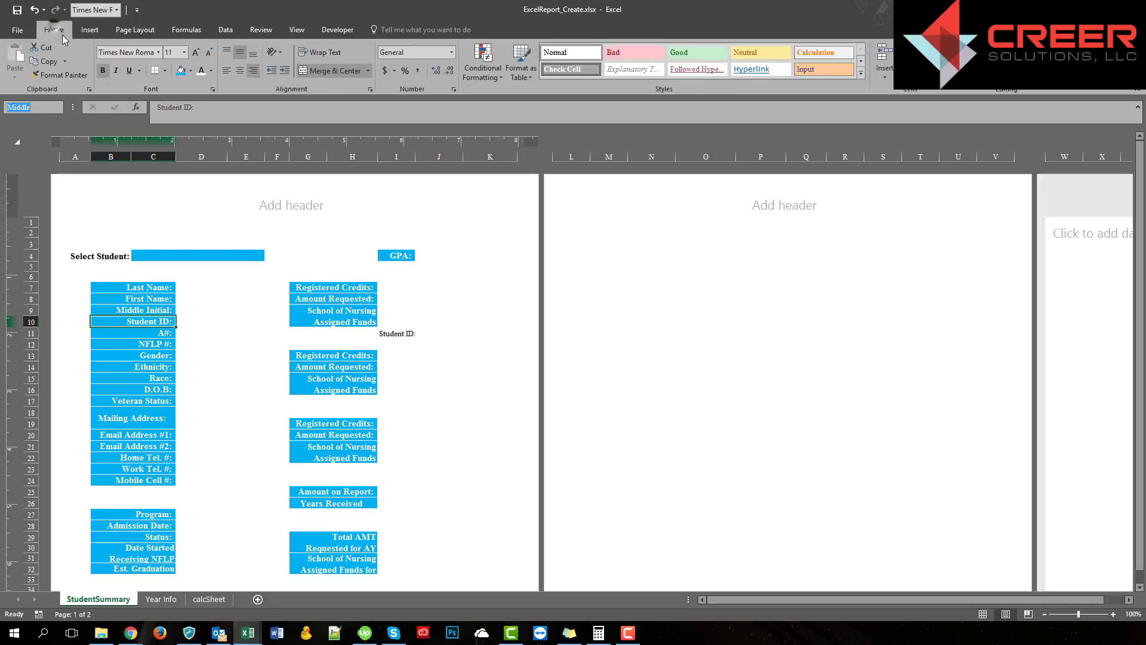
Change the formula in cell I11 to =MiddleInitial.
click(439, 355)
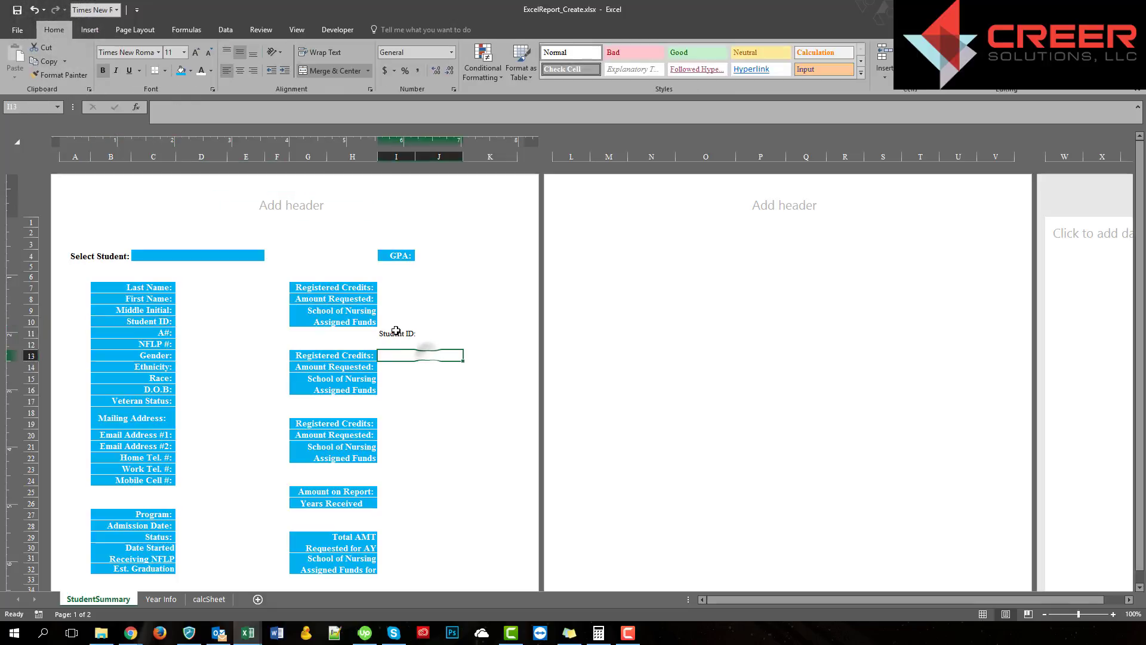
click(397, 333)
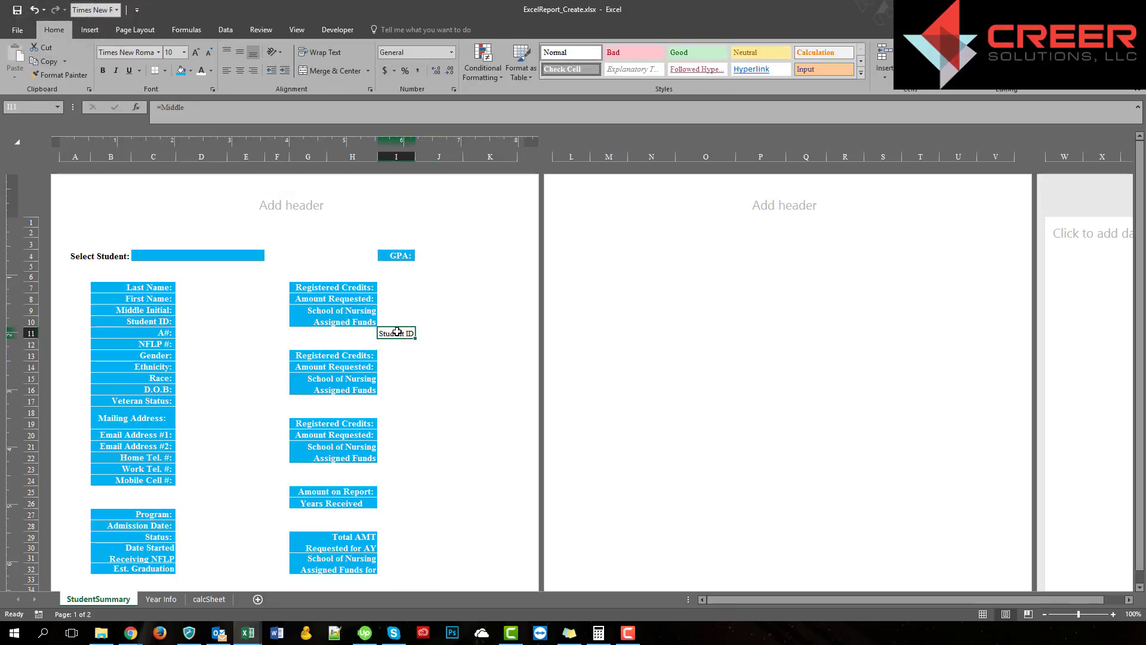
click(206, 107)
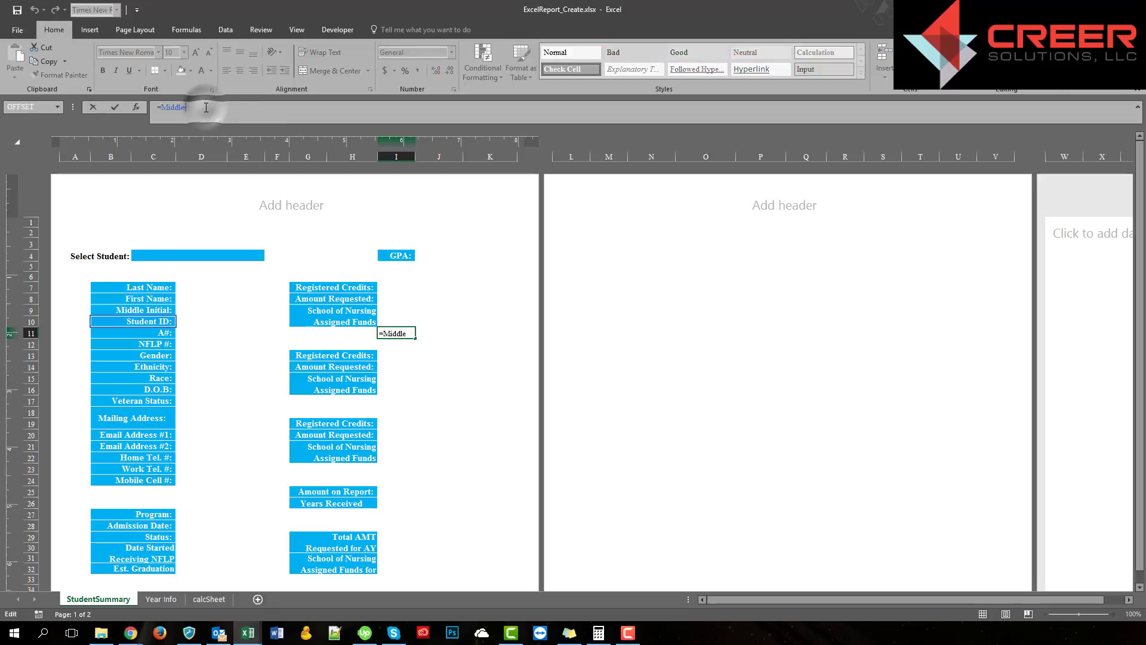
text(Initial)
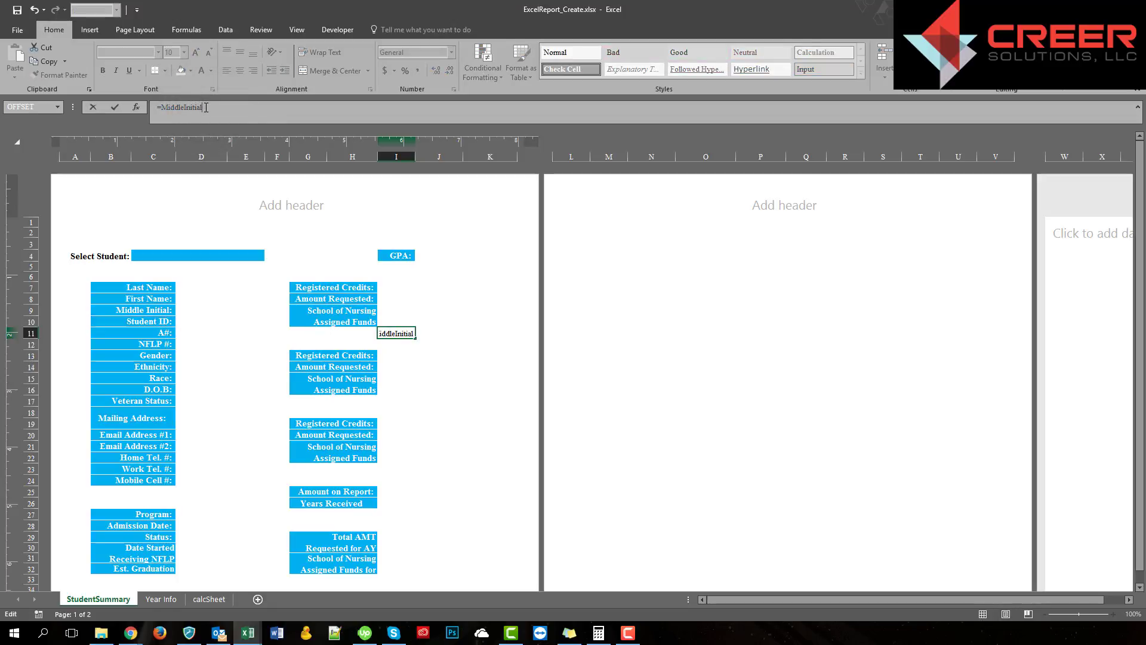
key(Return)
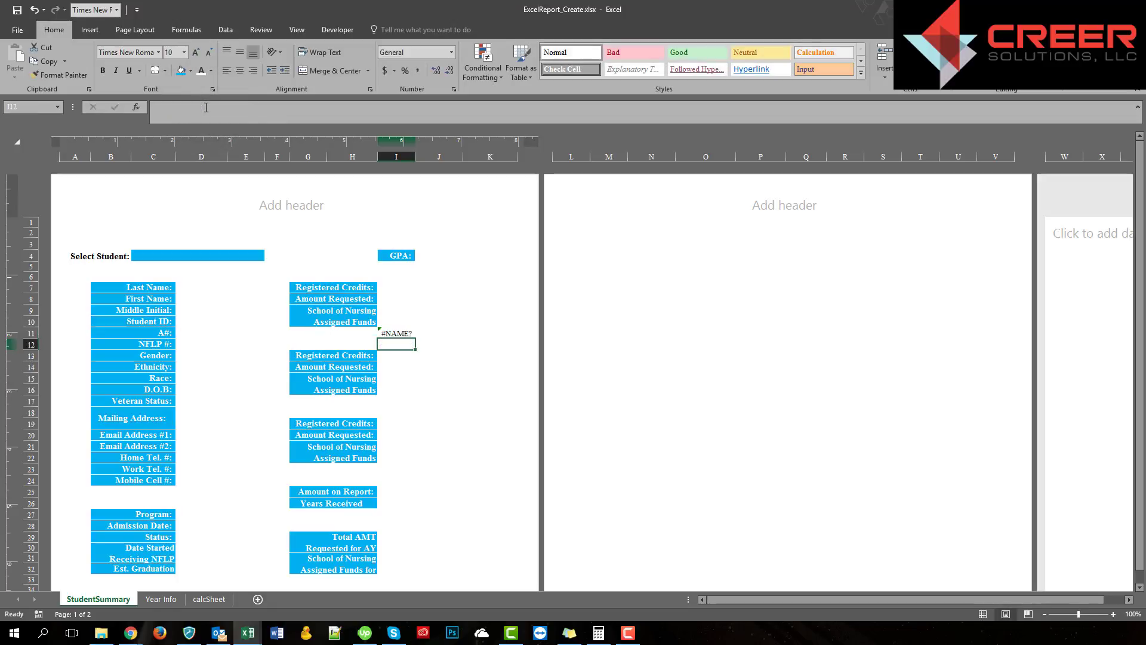
Assign the defined name MiddleInitial to the Student ID label cell B10.
key(Up)
key(Left)
key(Left)
key(Left)
key(Left)
key(Left)
key(Left)
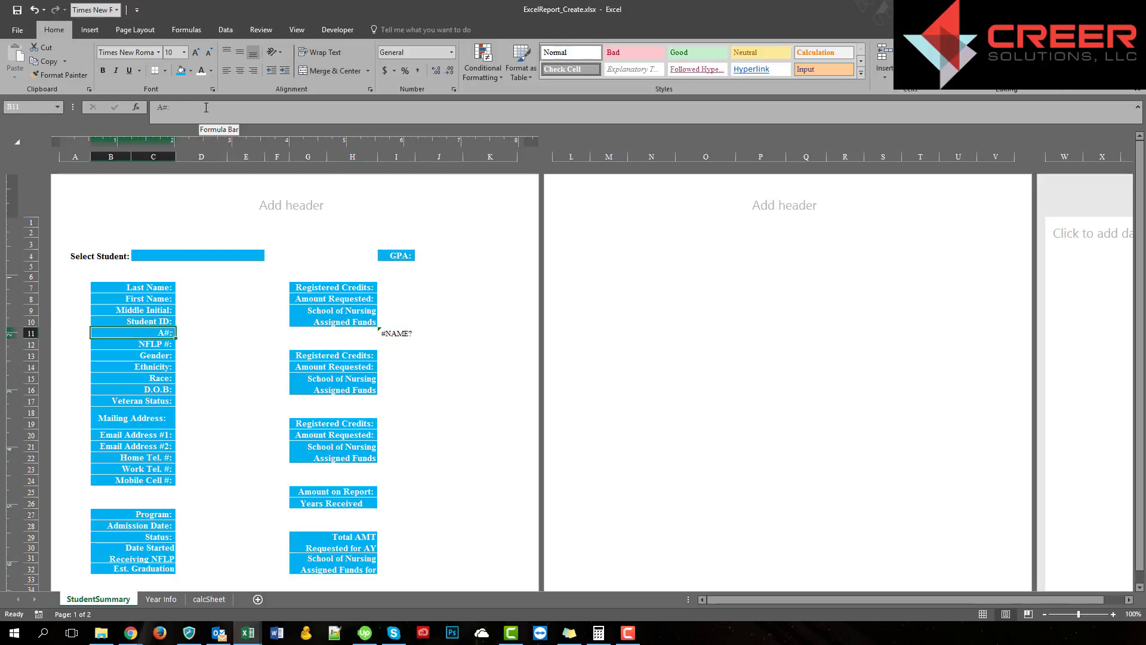
key(Up)
click(33, 109)
click(42, 109)
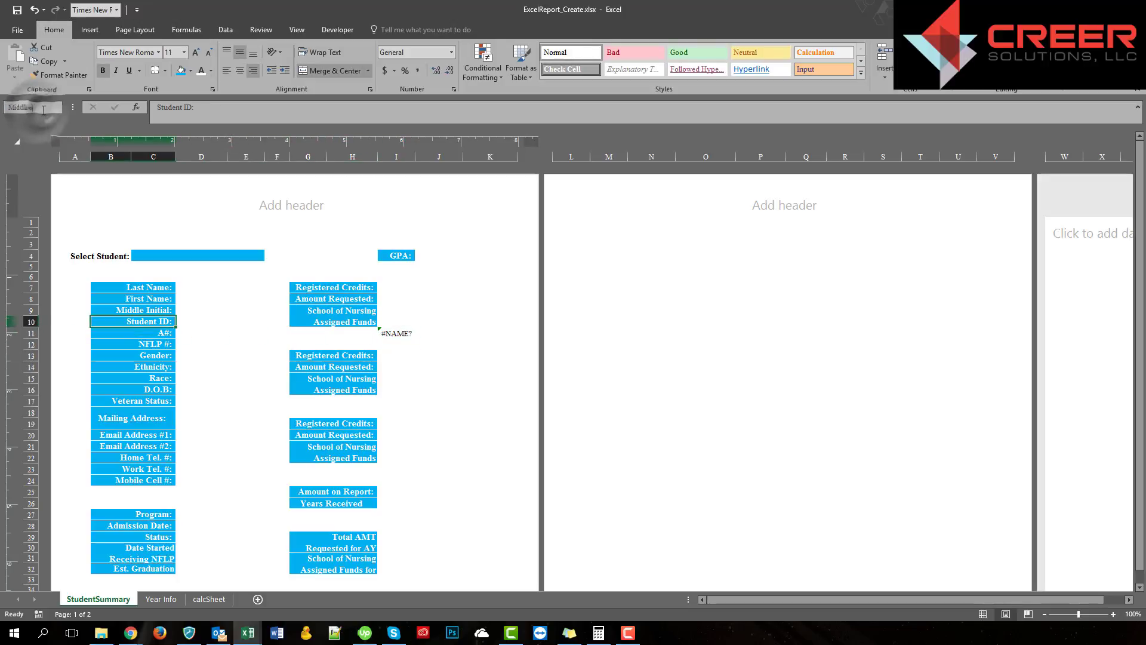
text(Initial)
key(Return)
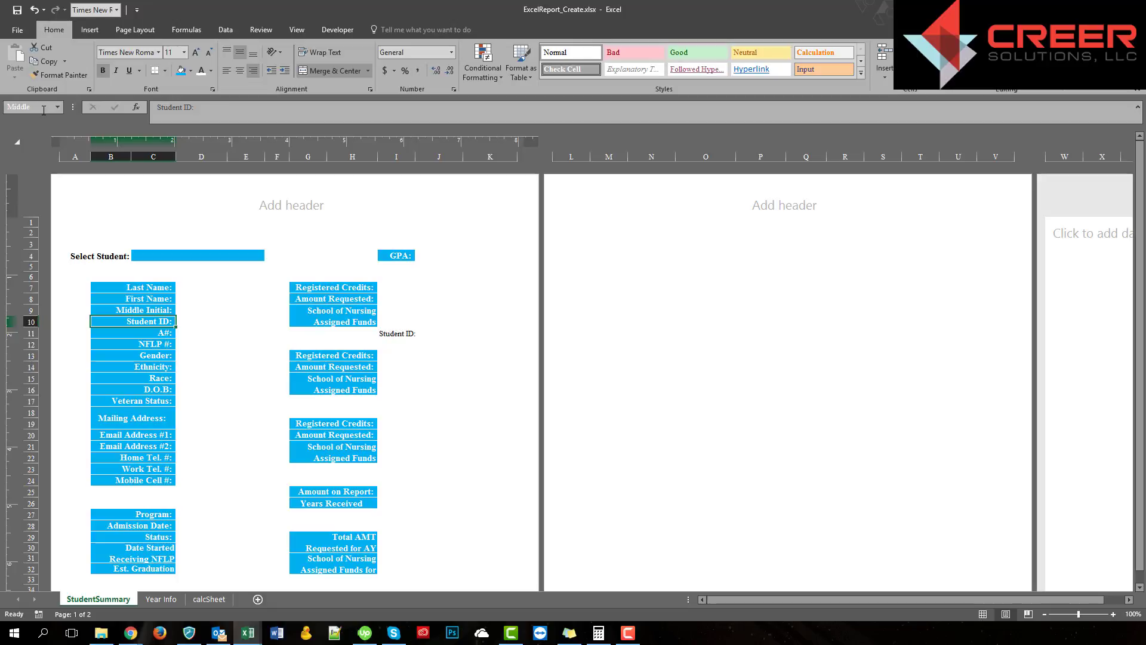
Clear the named-cell formula from cell I11.
click(399, 381)
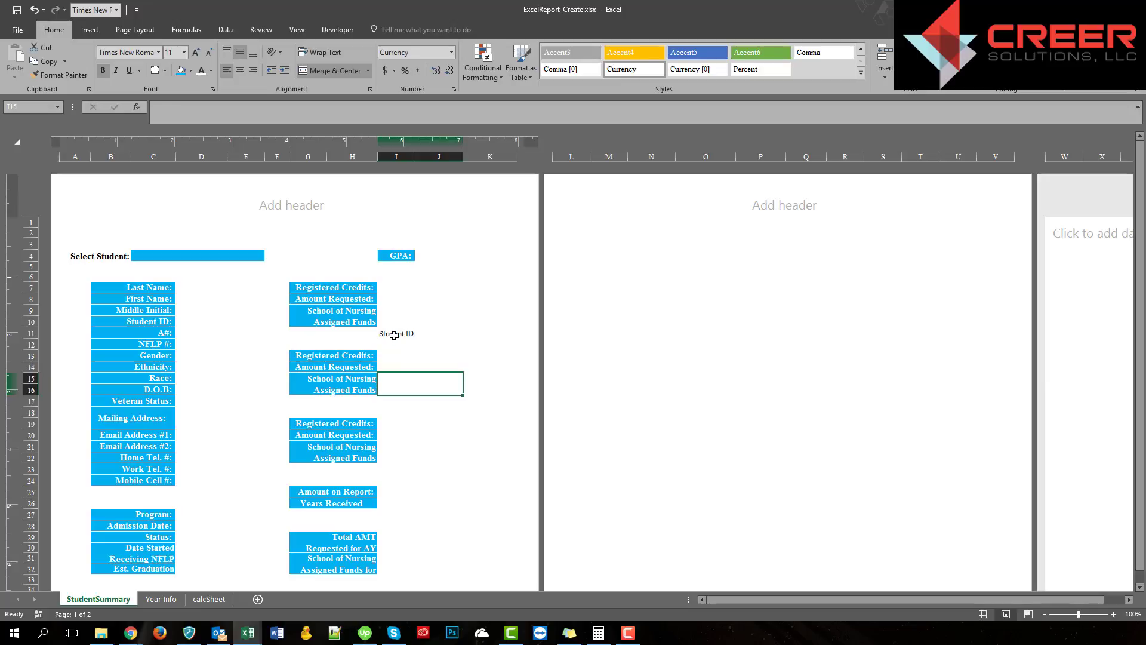
click(393, 335)
click(187, 116)
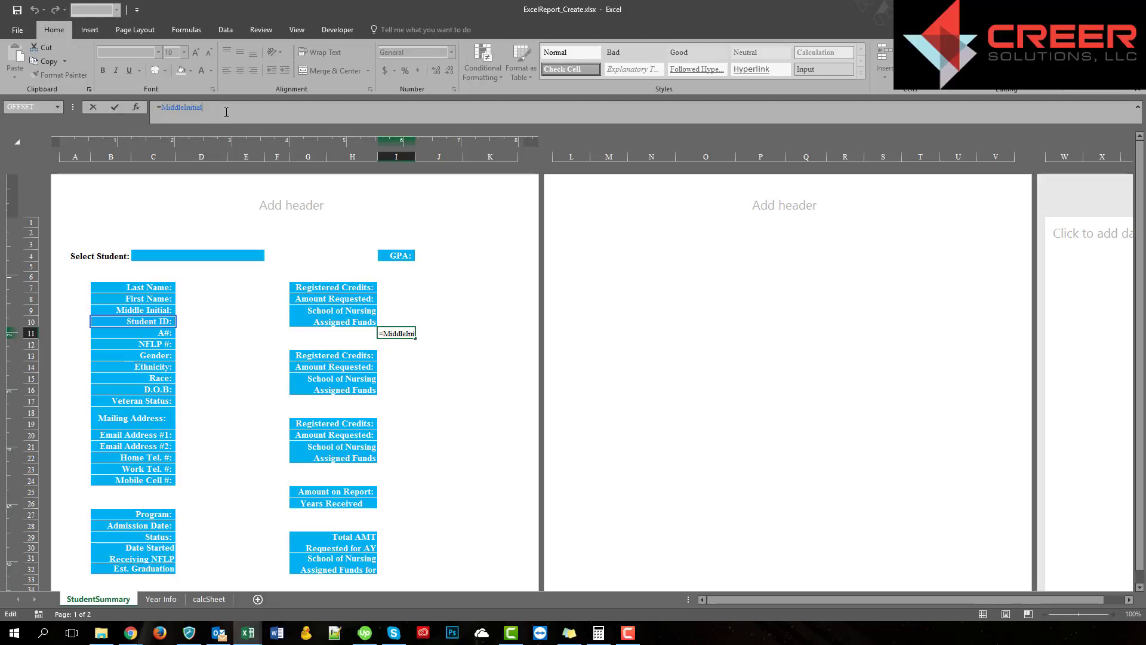
key(Return)
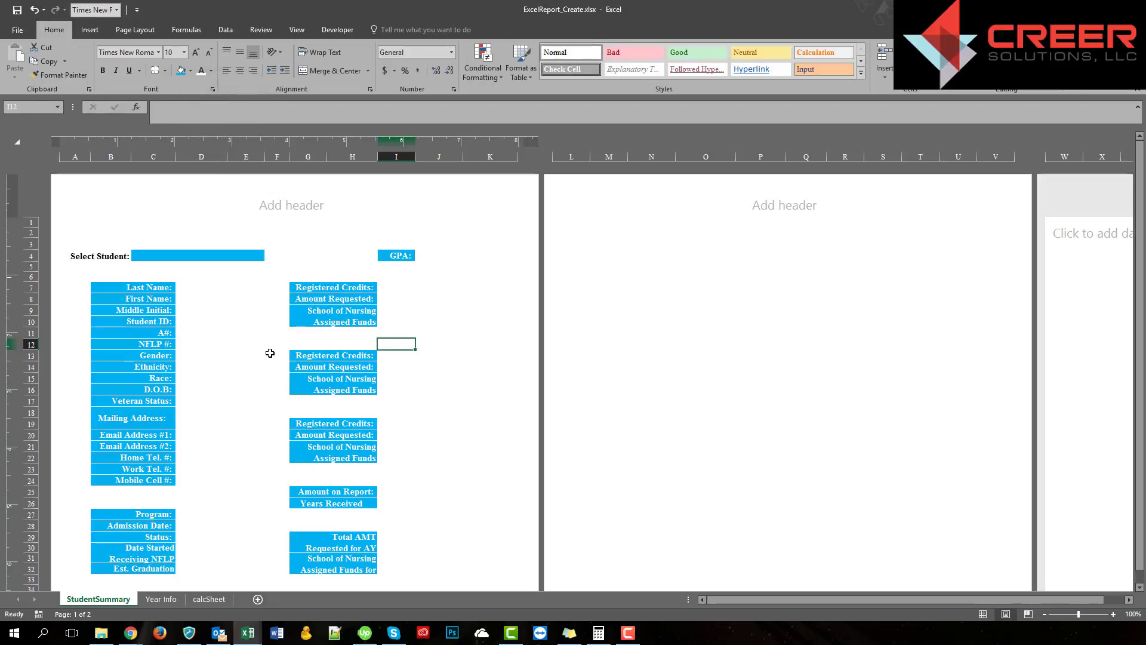
click(270, 353)
click(205, 335)
click(203, 385)
click(212, 330)
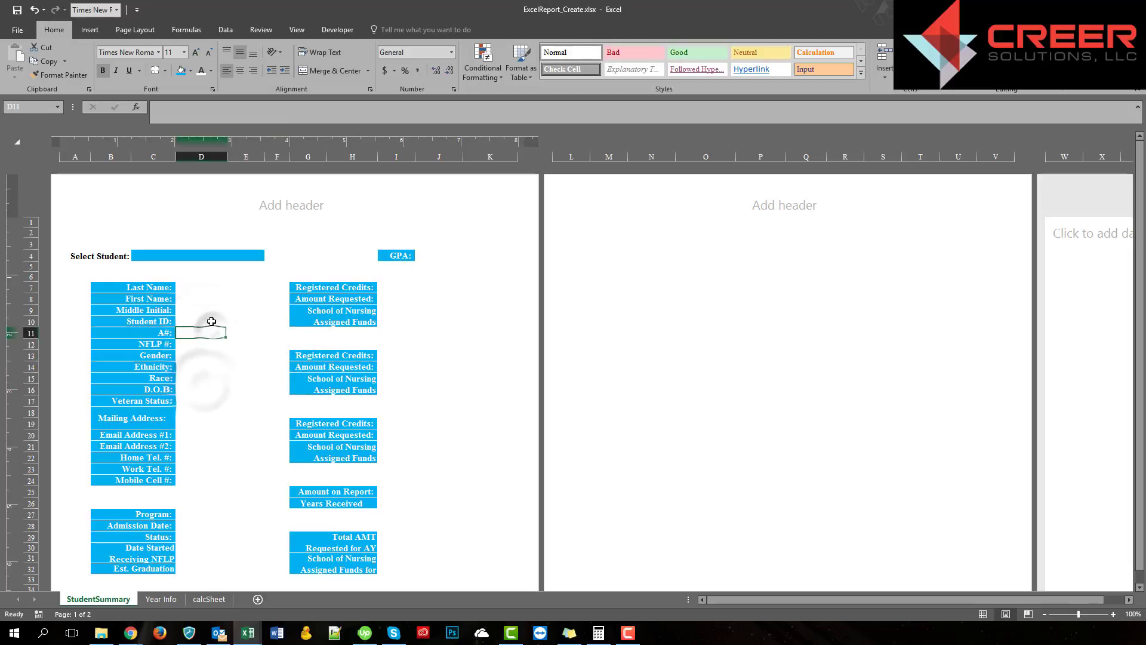
click(177, 254)
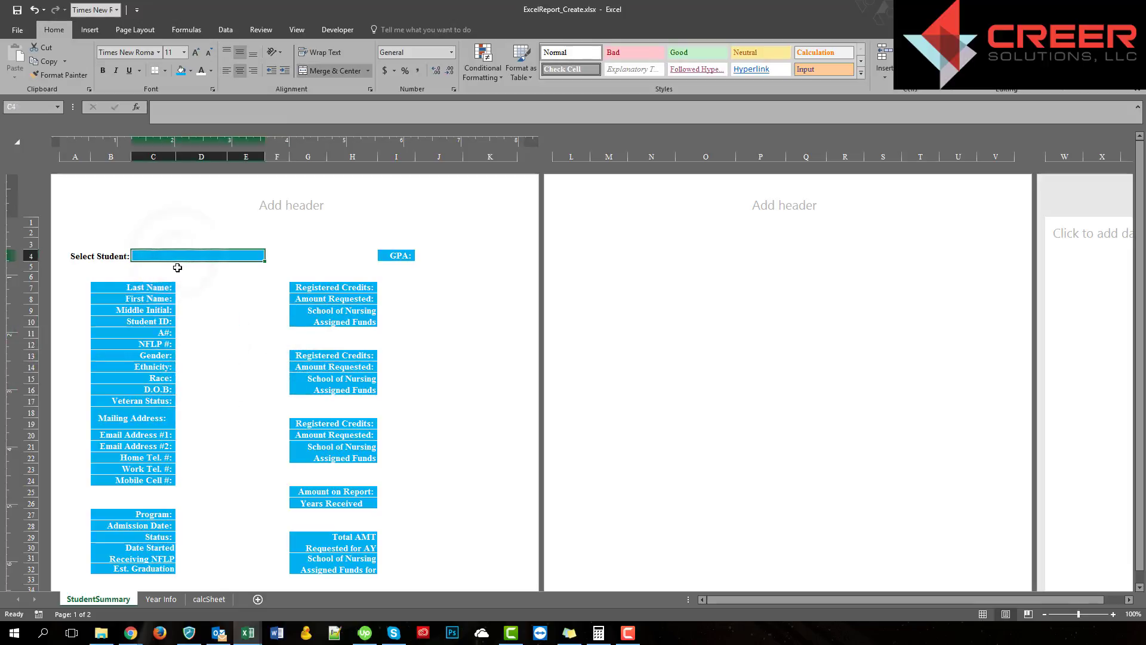
click(199, 276)
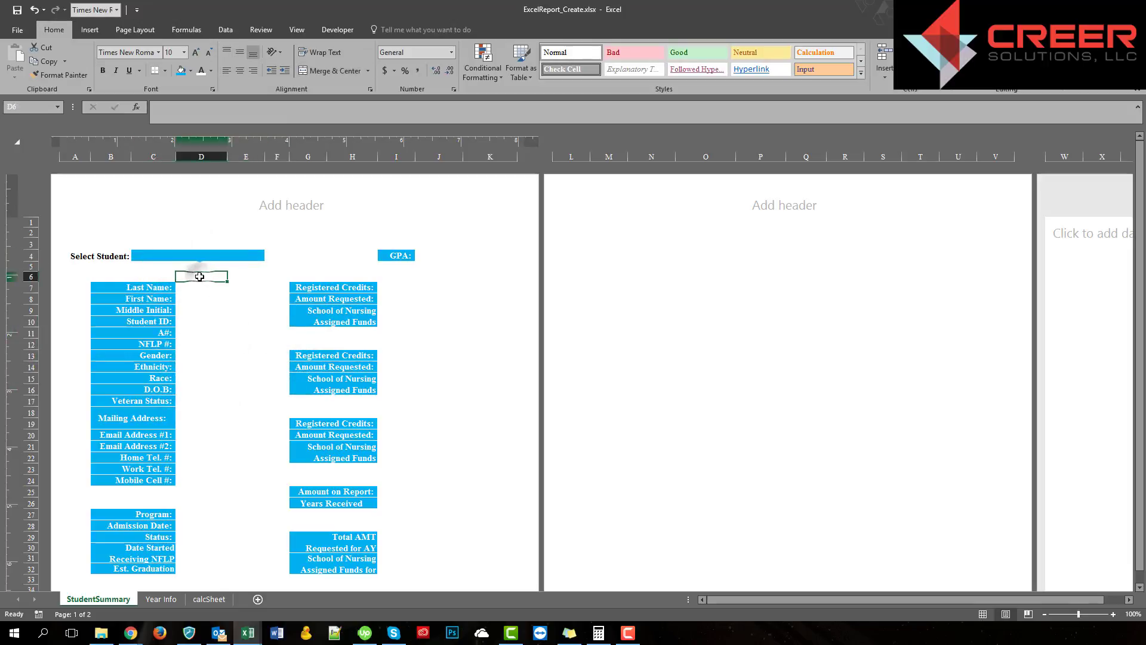
Look over the Select Student cell and the student detail fields on the StudentSummary sheet.
click(201, 307)
click(188, 255)
click(208, 296)
click(186, 255)
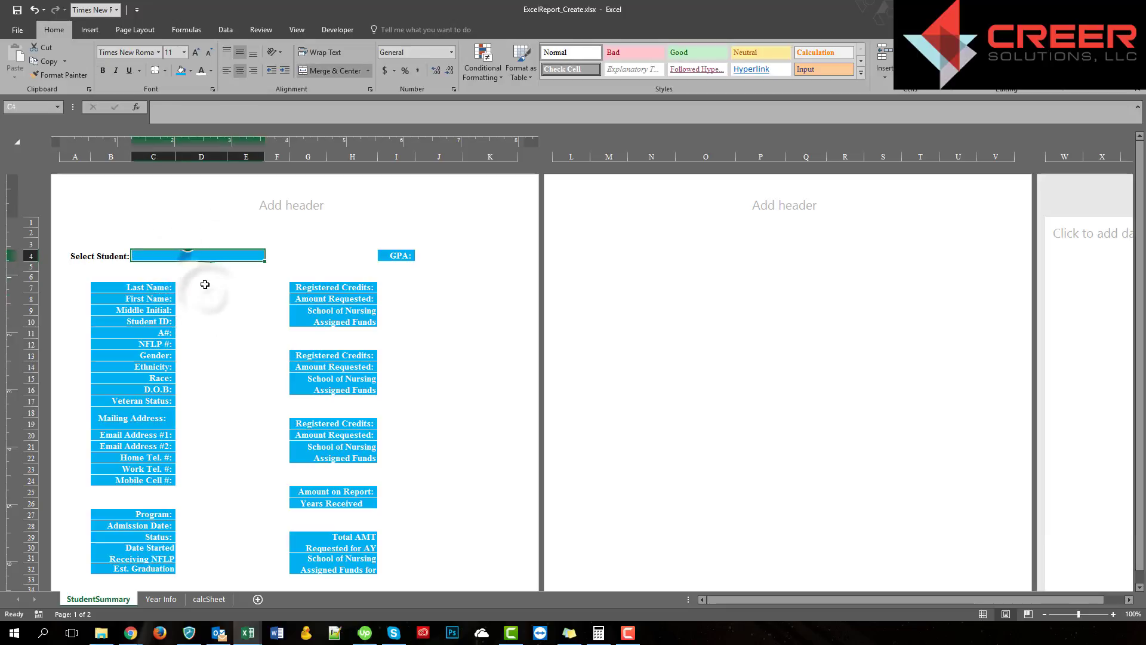
scroll(214, 300, down, 3)
scroll(214, 300, up, 2)
scroll(214, 300, up, 3)
click(217, 371)
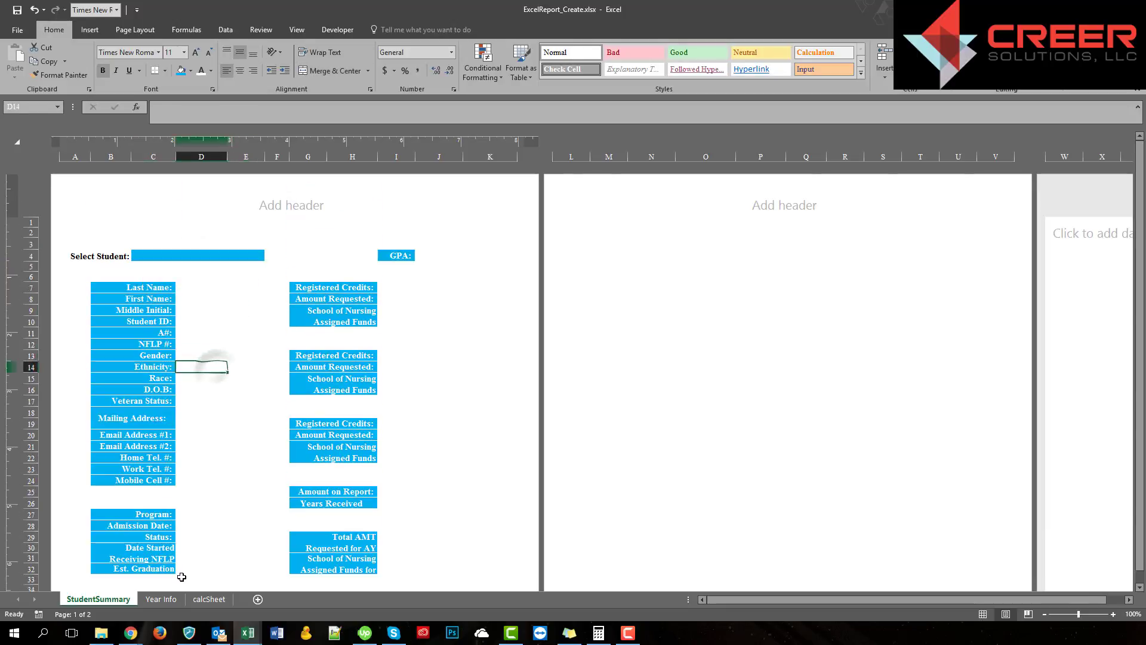
Look through the student records across the columns of the Year Info sheet.
click(160, 599)
click(222, 389)
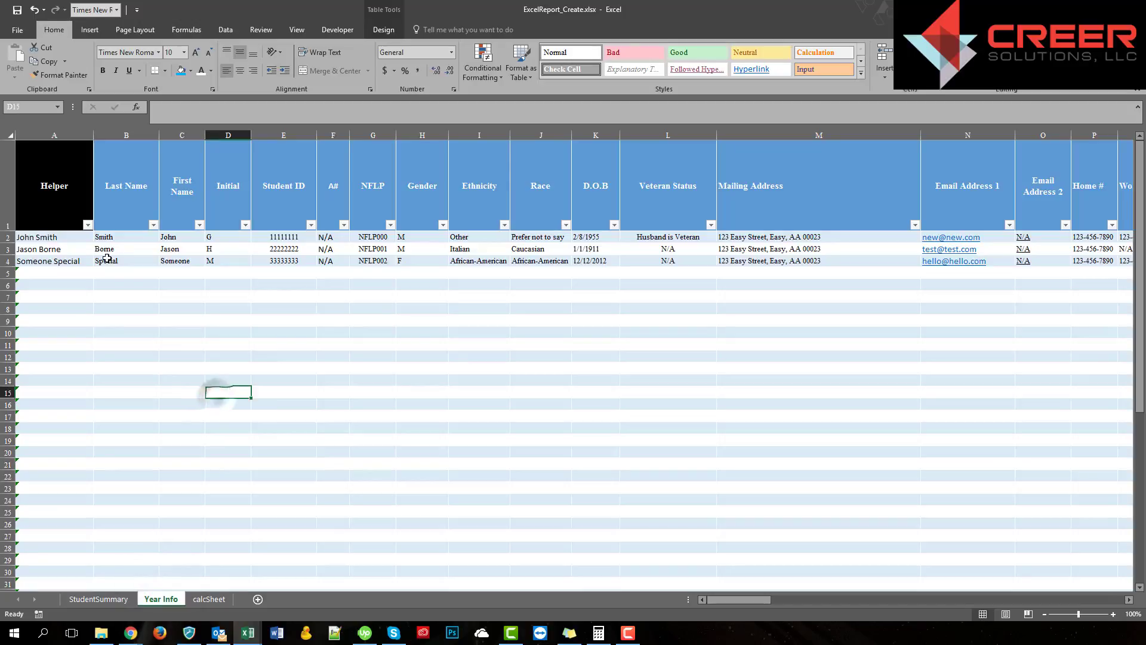
drag(52, 237, 1098, 266)
click(913, 368)
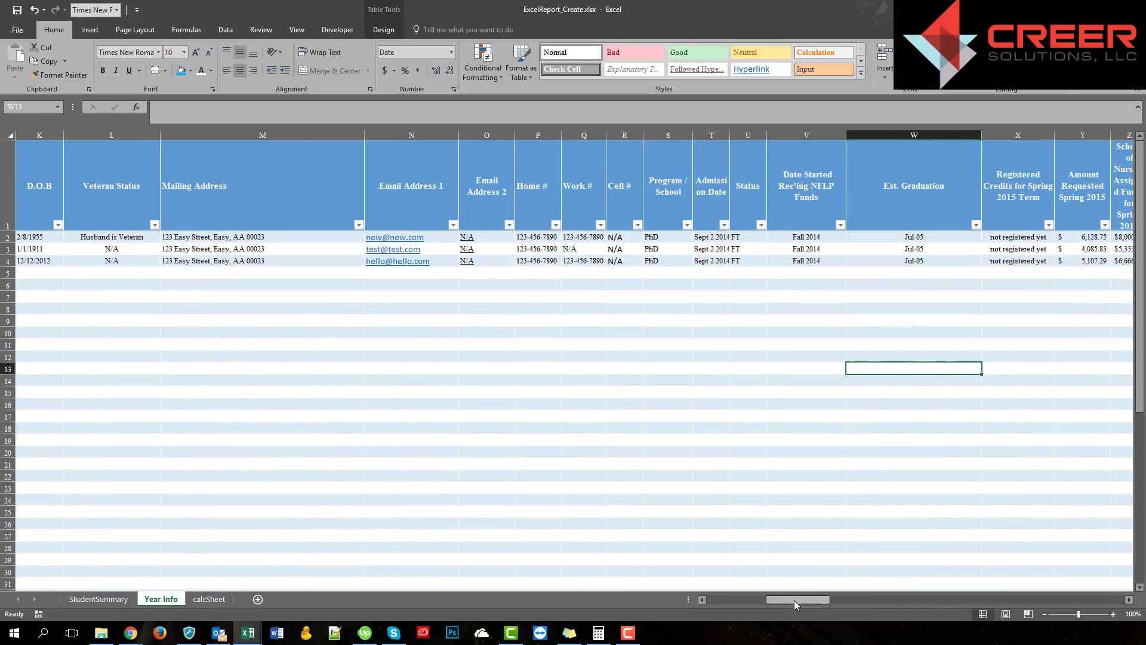
drag(798, 599, 696, 599)
Check the table name assigned to the student records on the Year Info sheet.
click(299, 308)
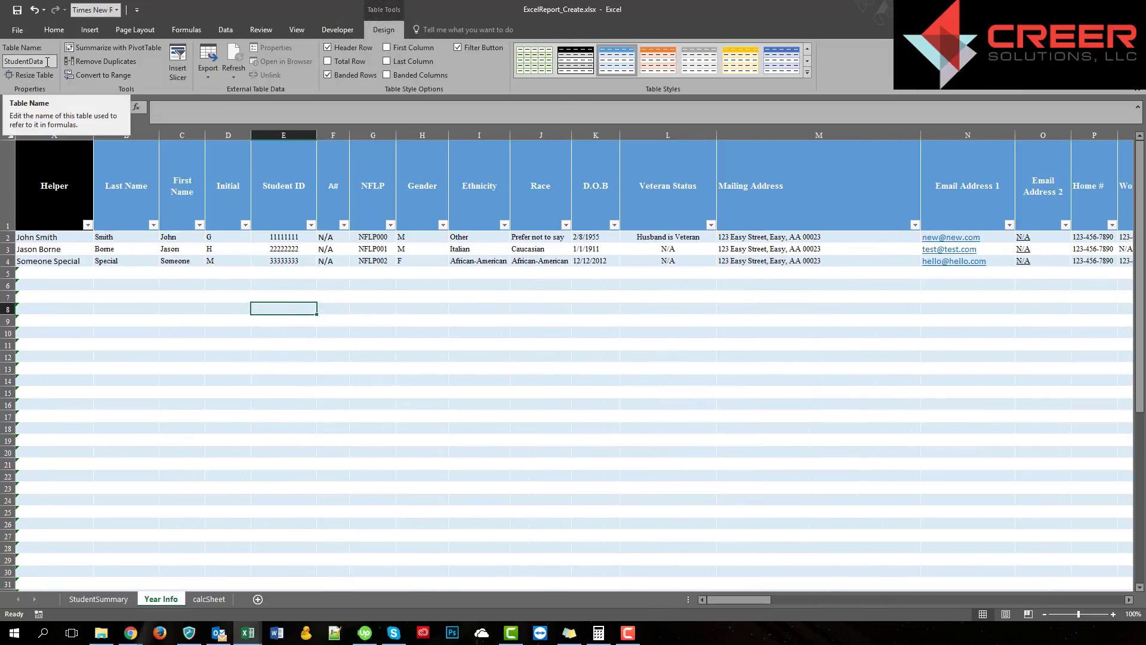
click(412, 381)
drag(713, 599, 709, 603)
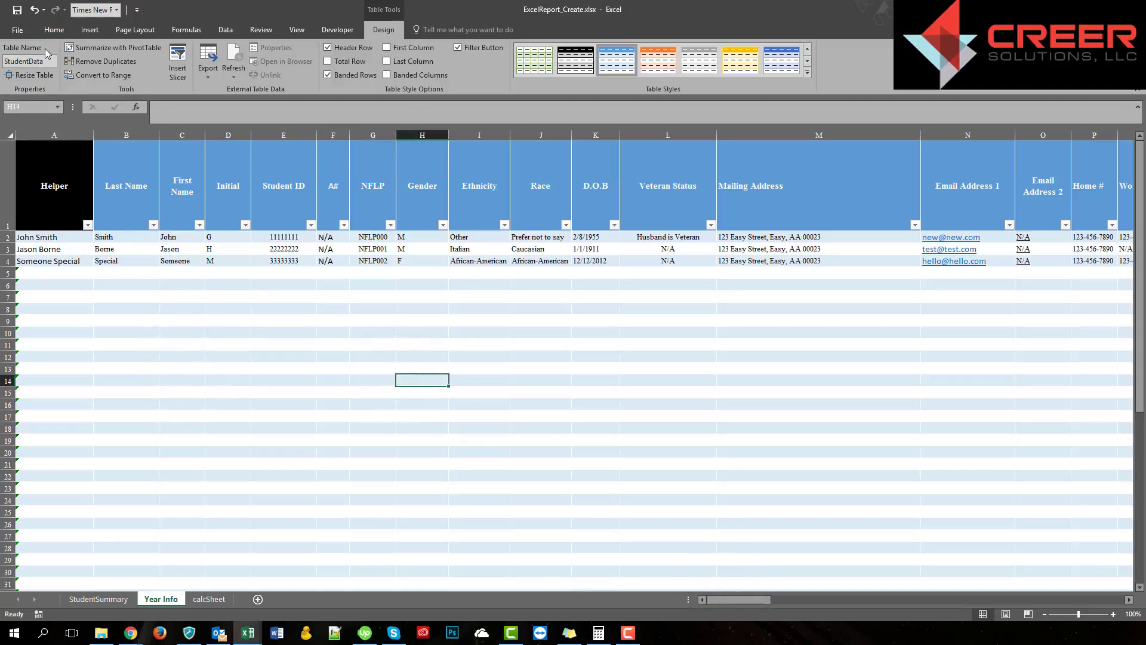
click(226, 285)
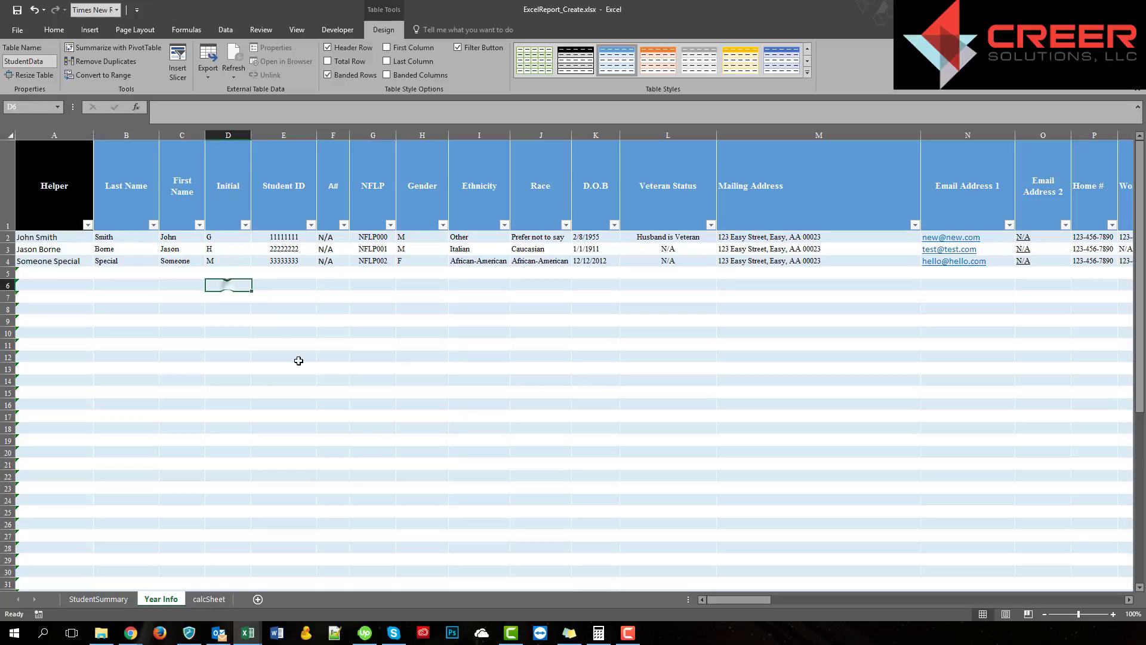
click(391, 435)
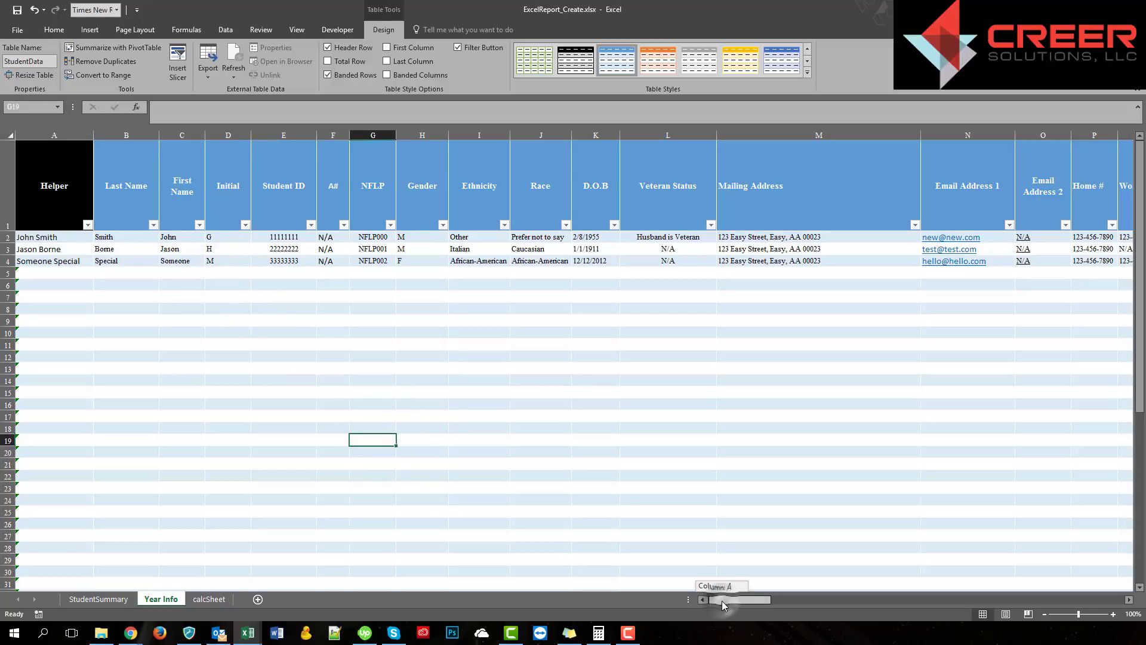
click(245, 383)
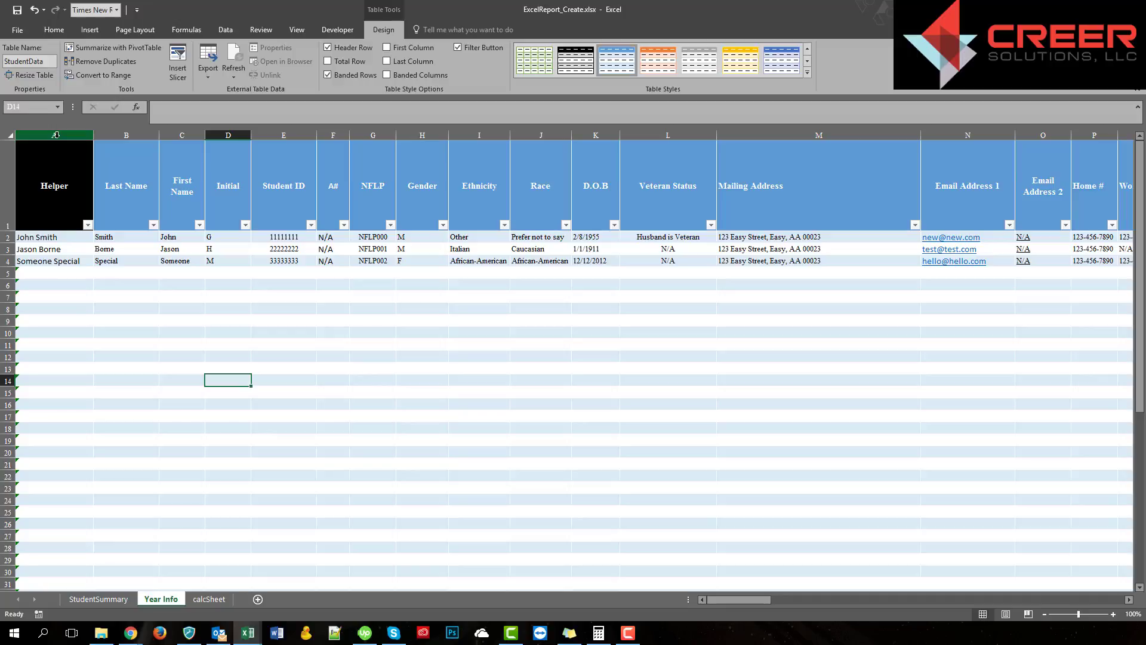
Clear the existing name formulas from the whole Helper column below its header on the Year Info sheet.
click(53, 190)
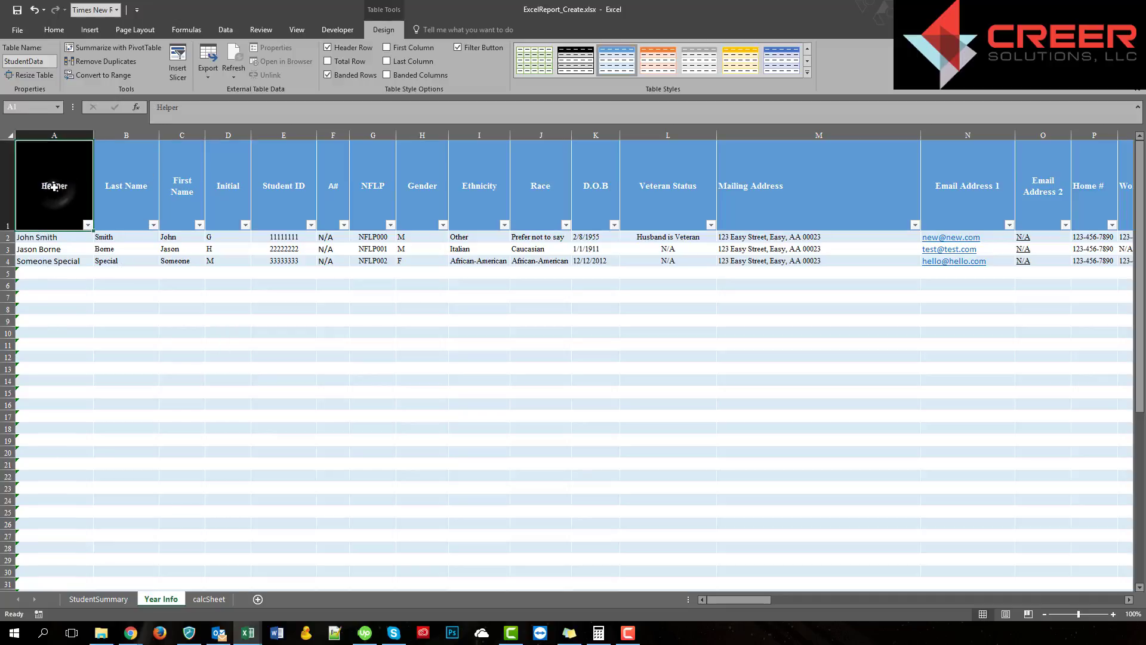
click(144, 296)
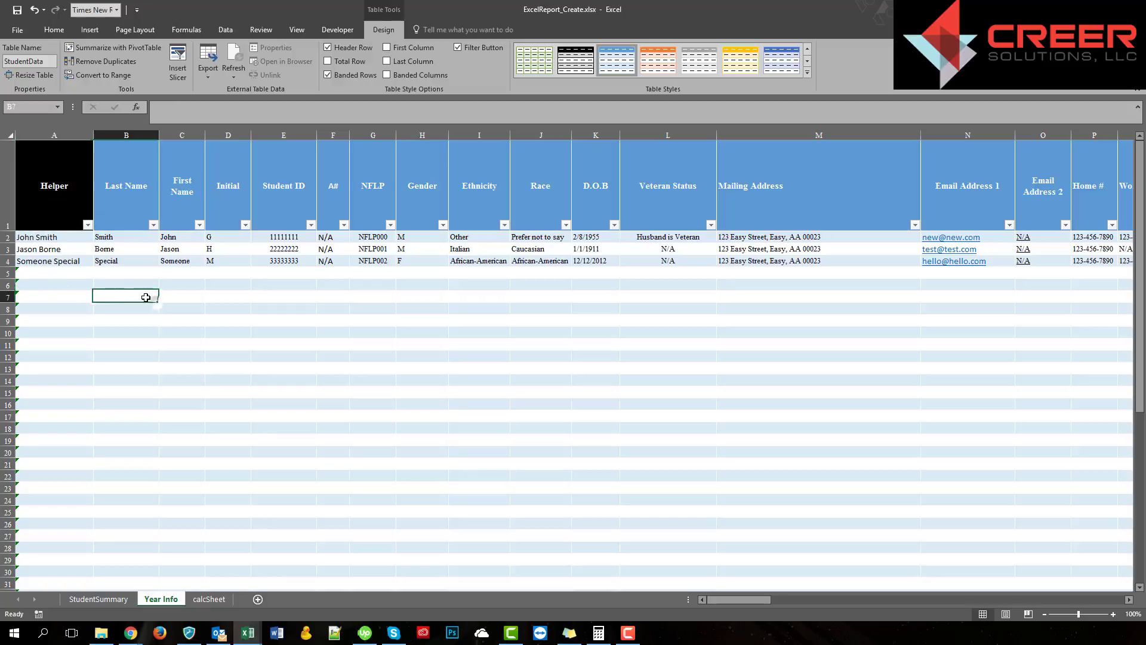
click(60, 238)
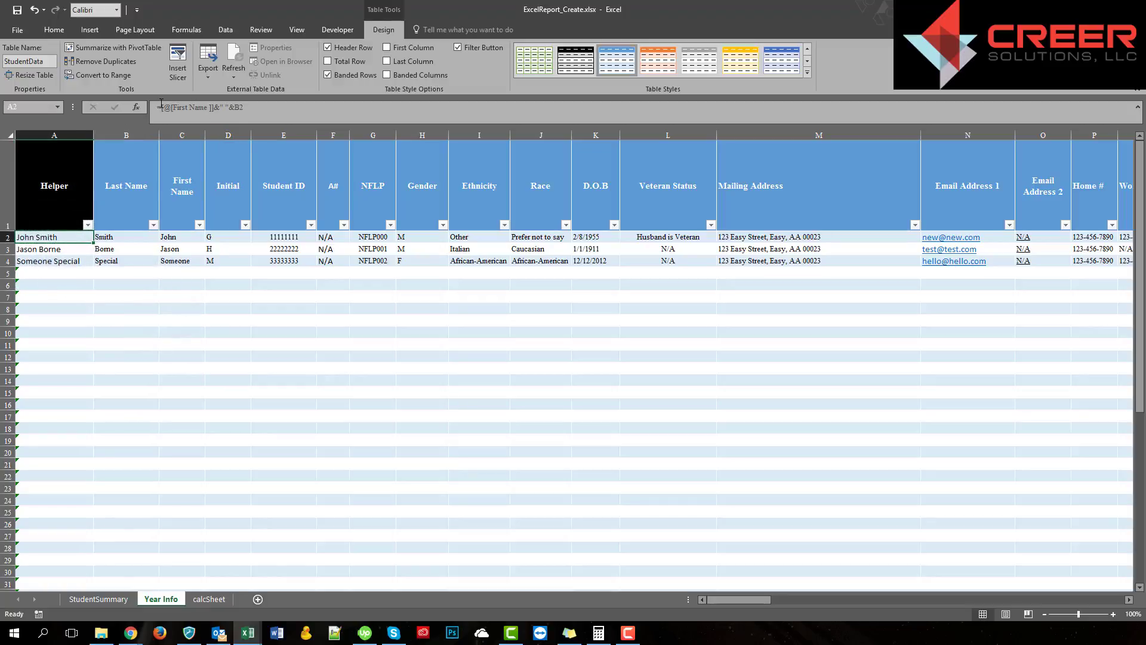
drag(273, 108, 154, 109)
key(BackSpace)
click(149, 310)
drag(55, 238, 83, 564)
key(Delete)
scroll(119, 453, up, 2)
click(181, 380)
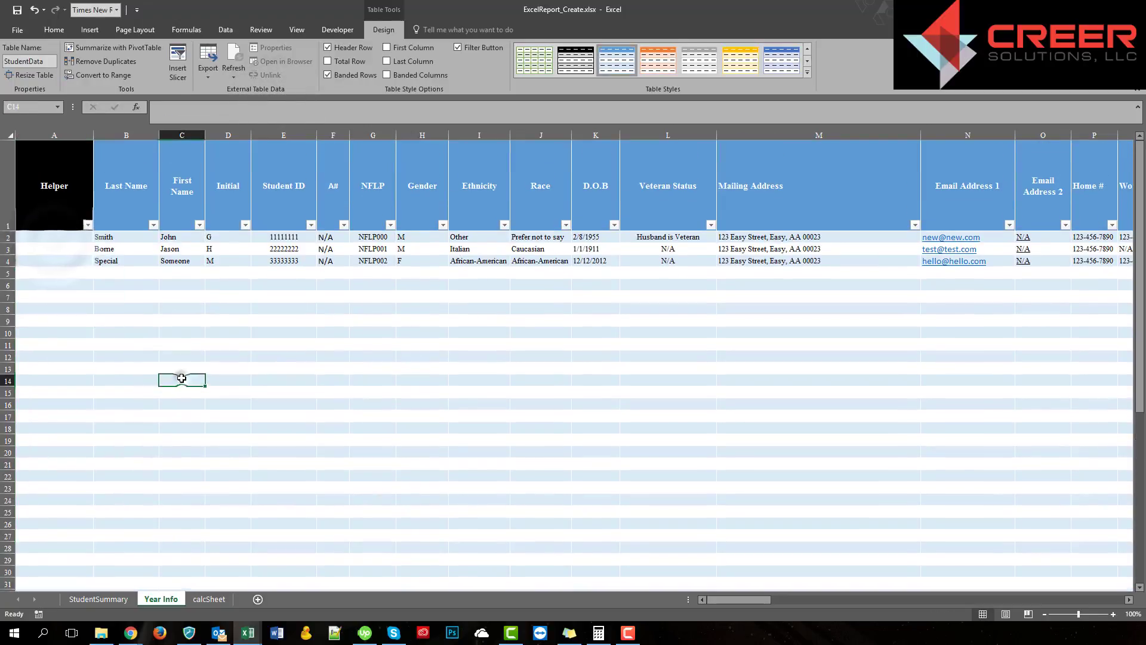
click(63, 237)
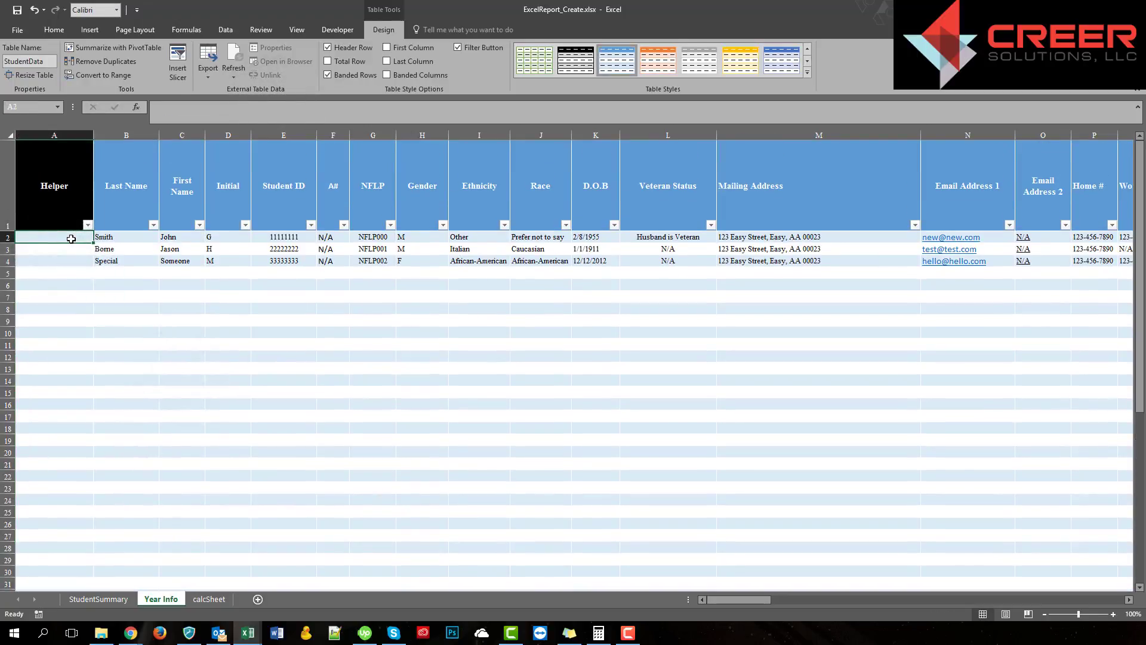
key(ctrl+shift+Down)
scroll(72, 238, up, 5)
Enter a CONCAT formula in Helper cell A2 that joins the row's First Name and Last Name fields.
click(71, 239)
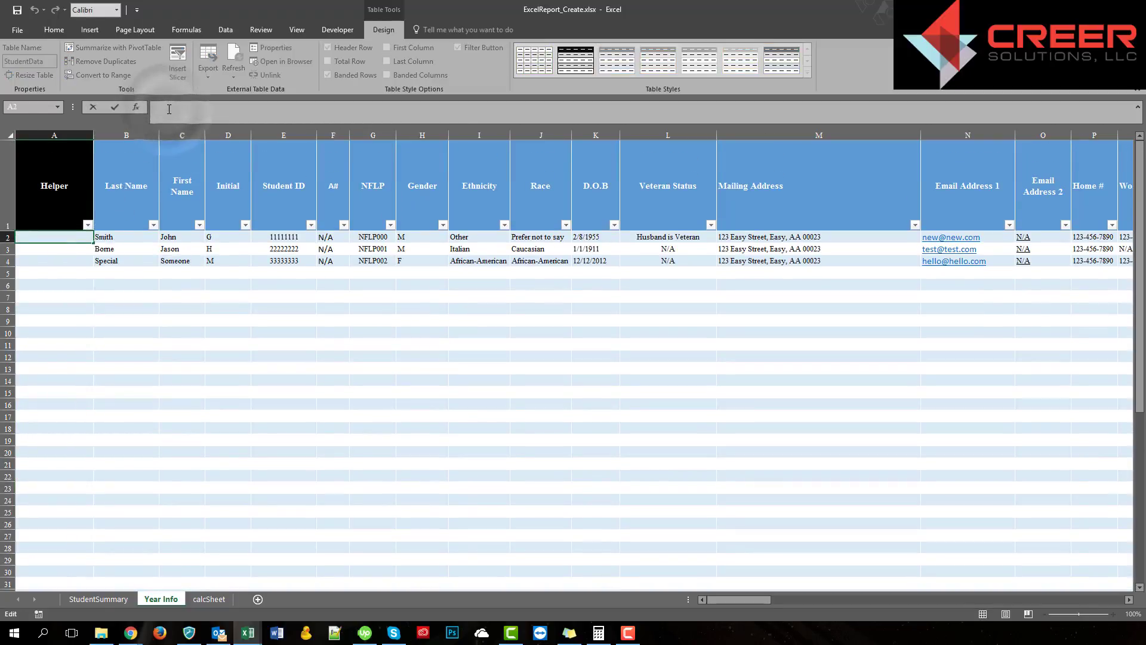
text(=CONCAT()
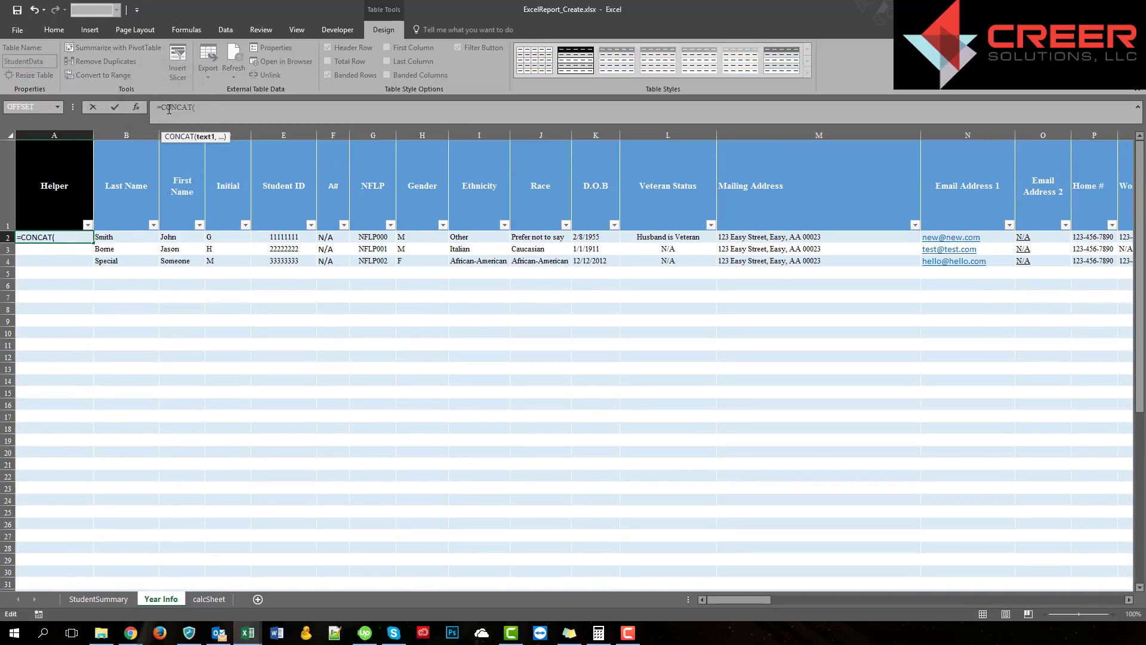
click(170, 237)
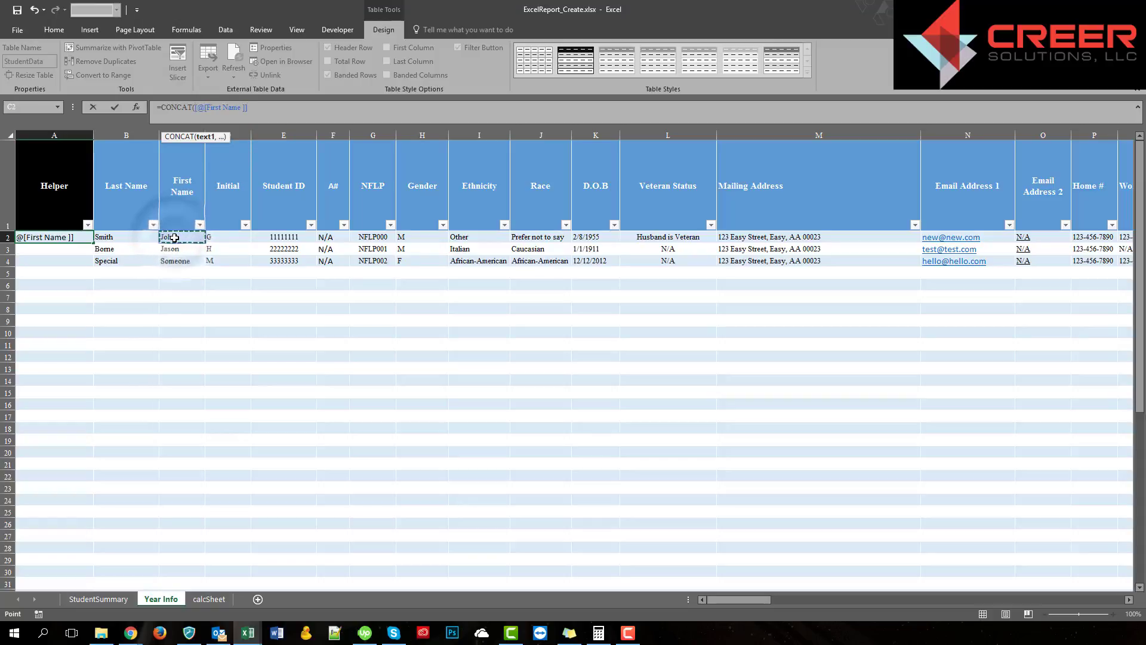
text(,)
click(122, 237)
key(Return)
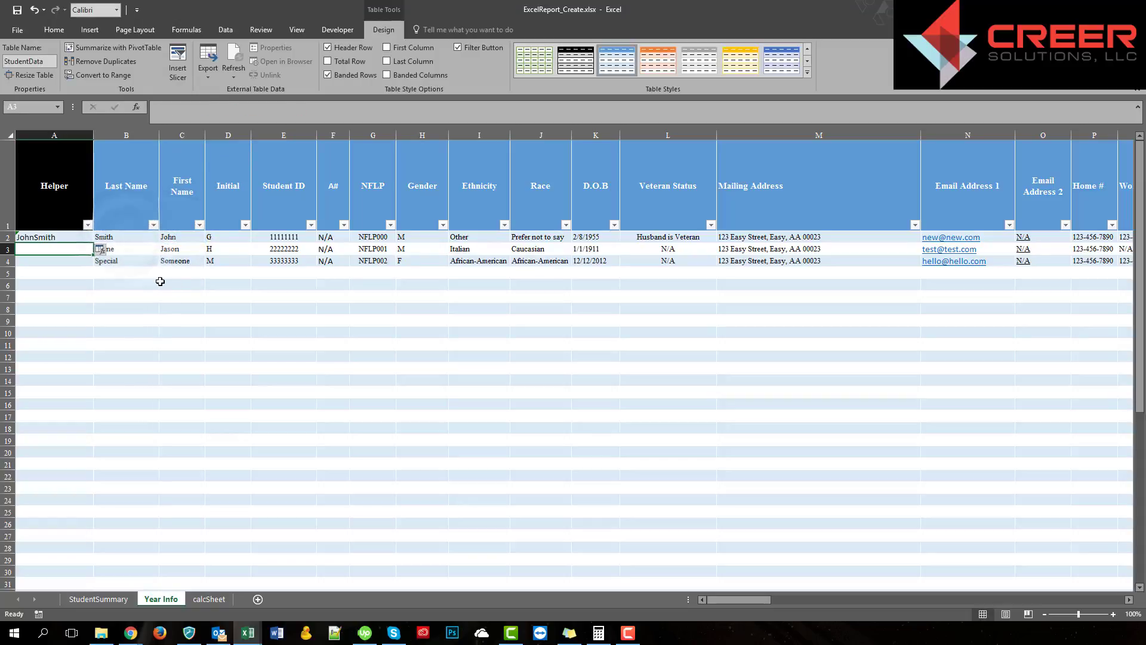
Insert a " " argument between the First Name and Last Name references in A2's CONCAT formula.
click(59, 235)
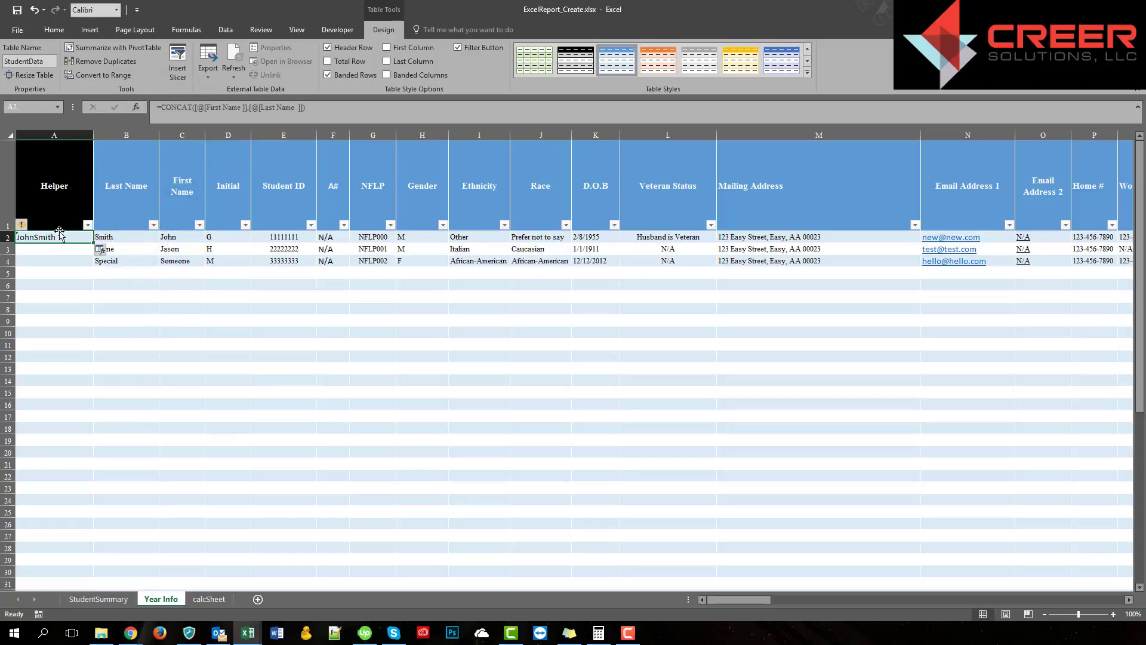
click(250, 109)
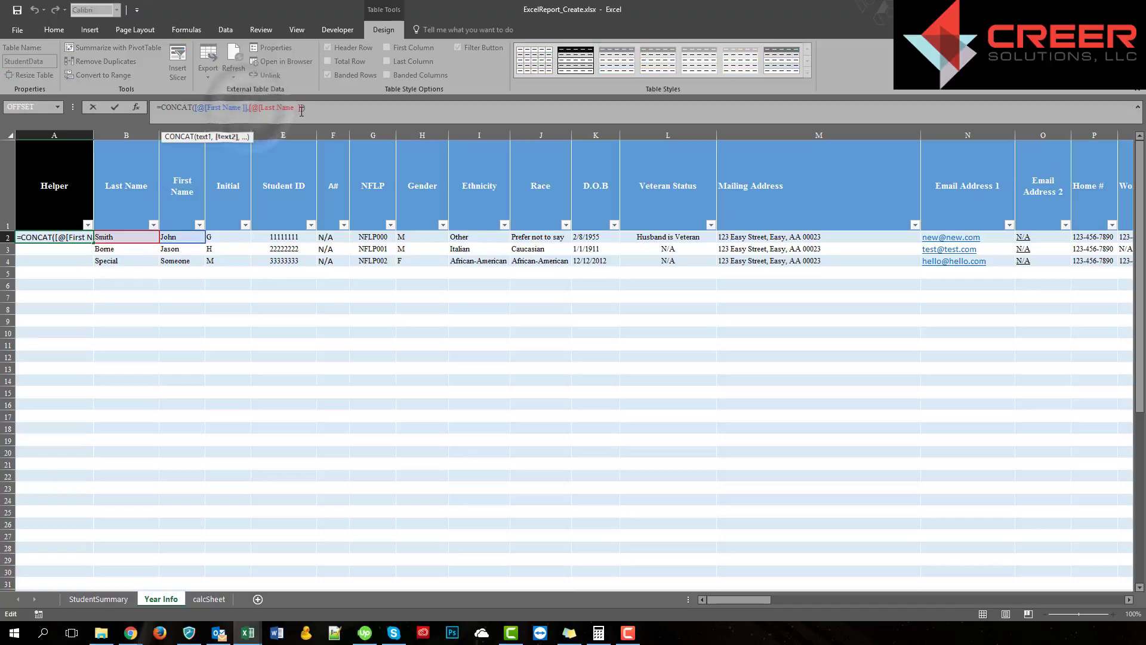
text(" ",)
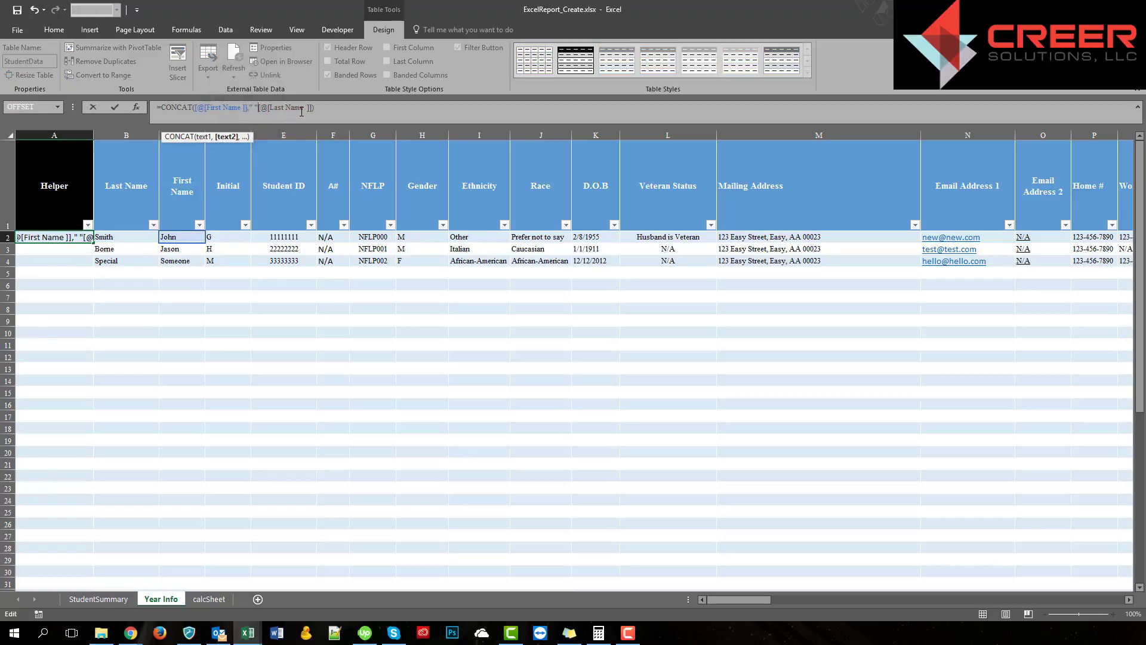
key(Return)
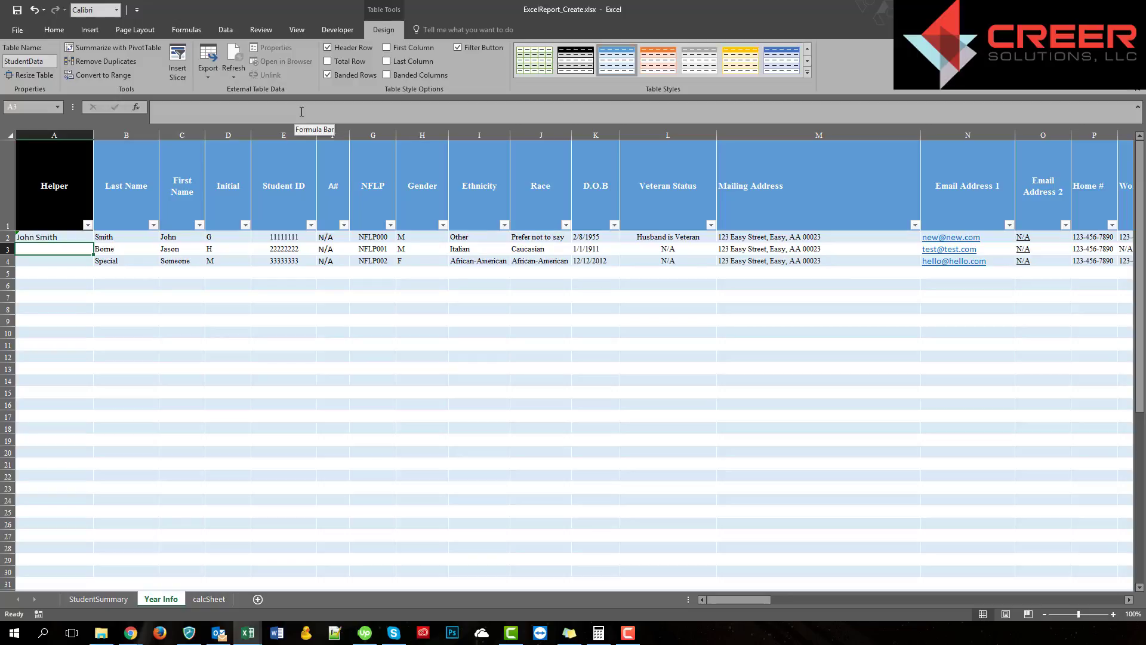
Enter =CONCATENATE([@[First Name ]]," ",B3) in Helper cell A3.
text(=CONC)
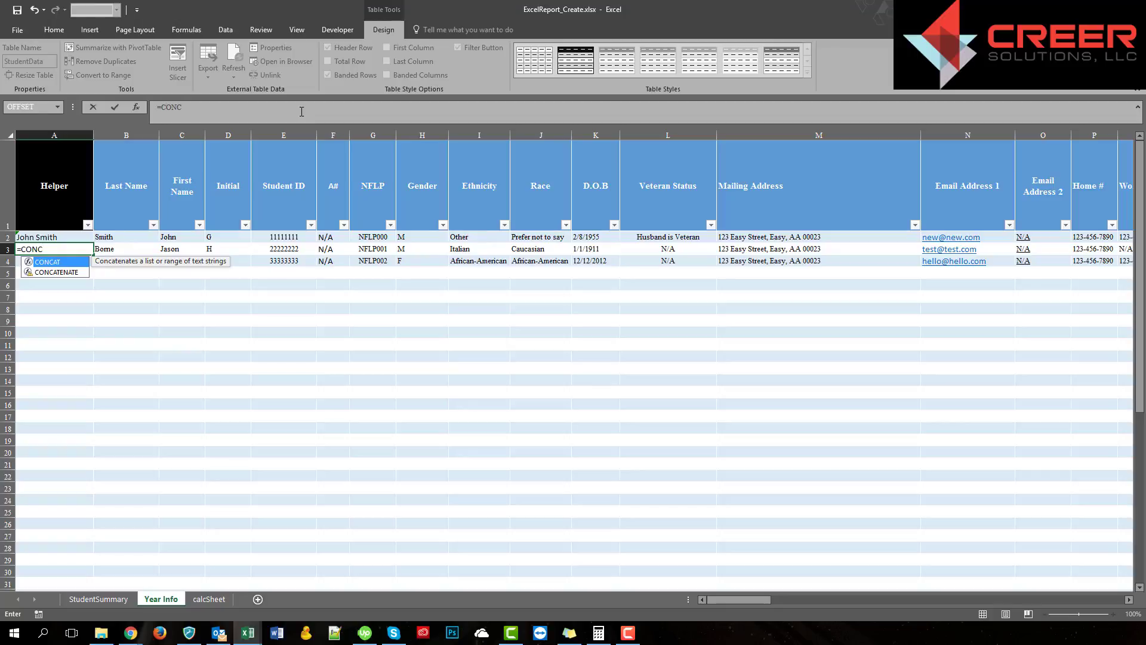
key(Down)
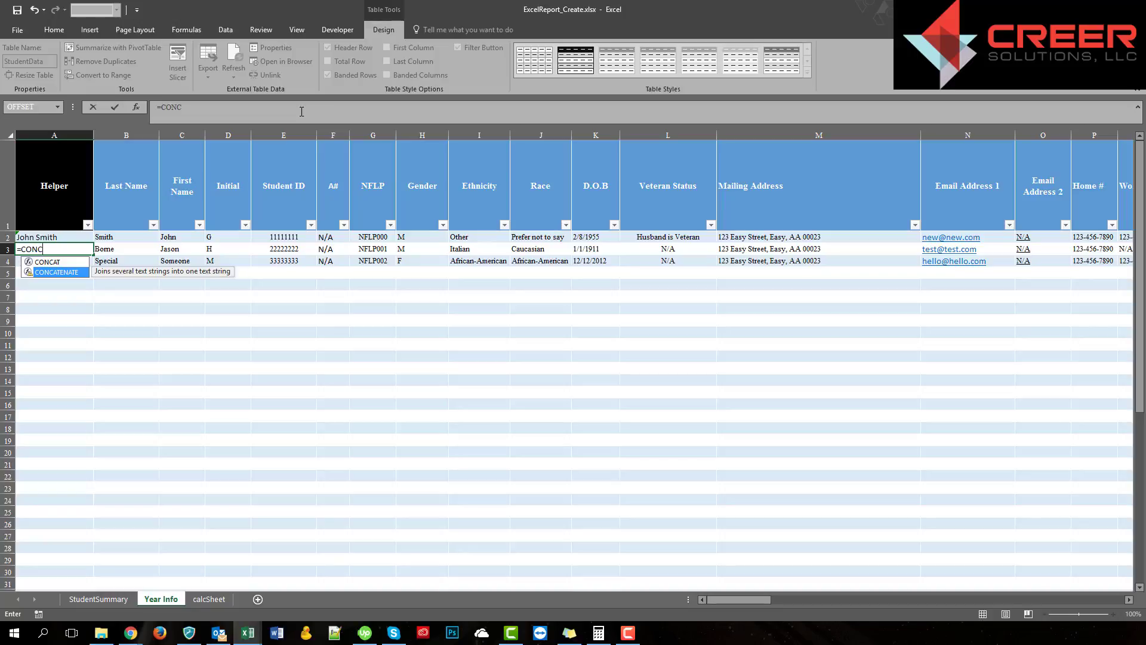
key(Tab)
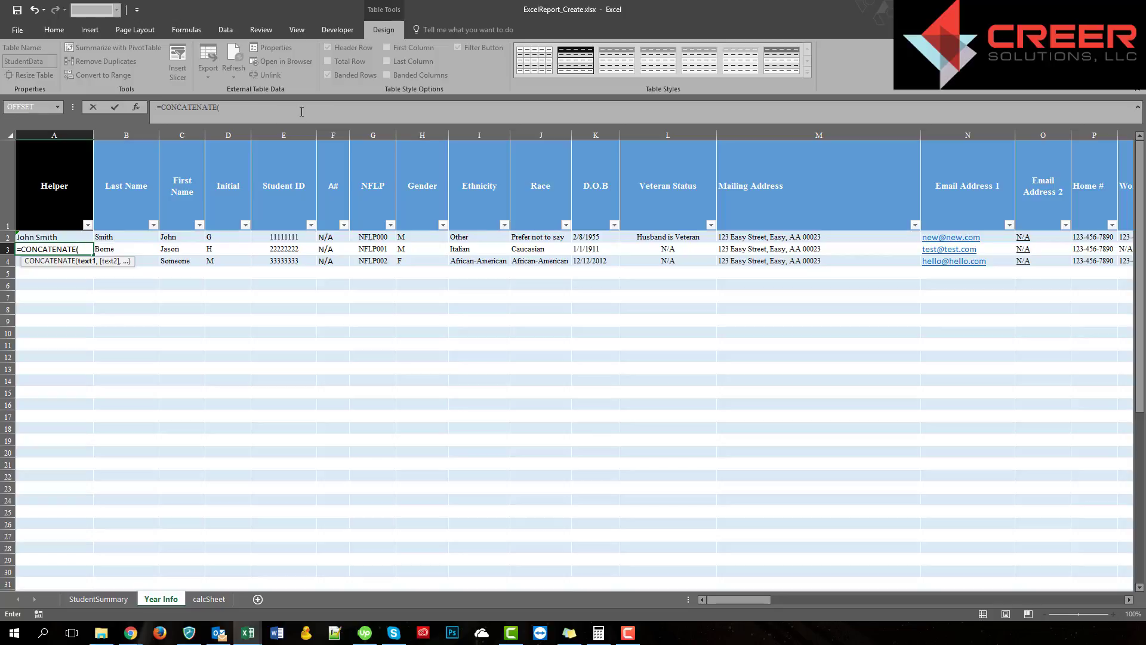
click(177, 250)
text(,)
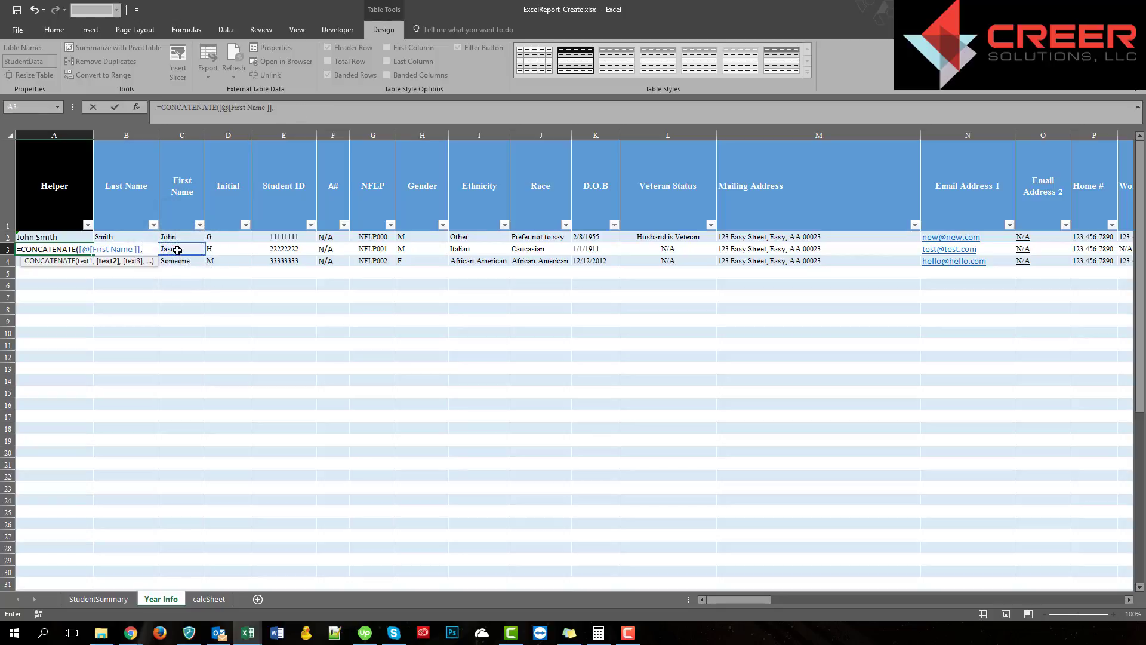
text(" ",B2)
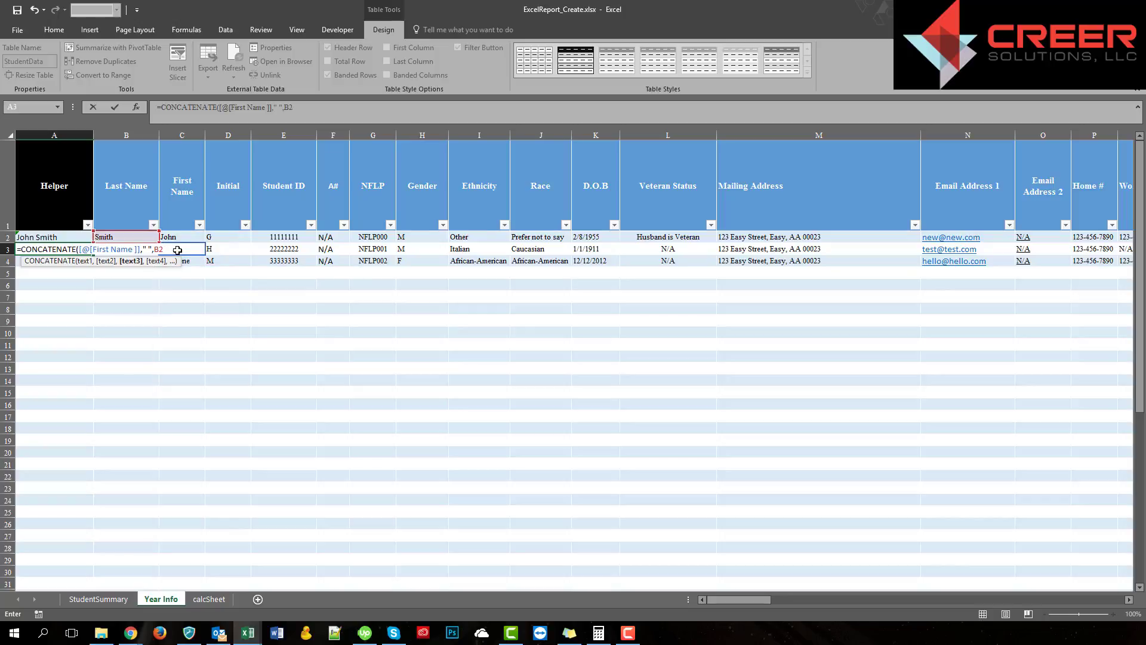
key(BackSpace)
text(3))
key(Return)
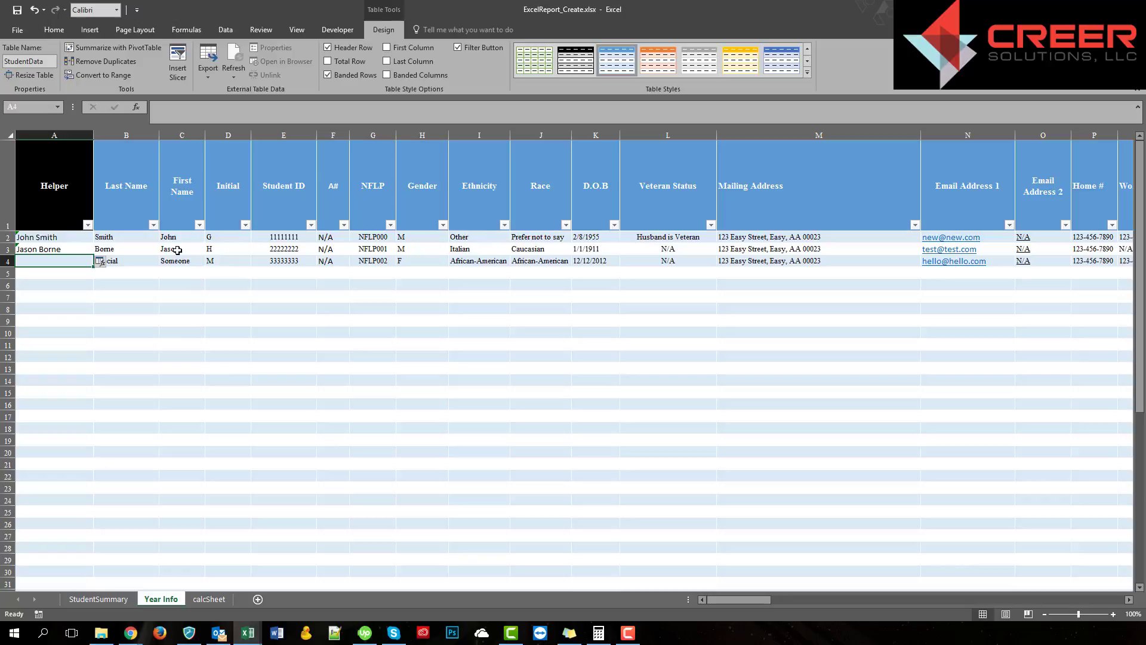
Enter =[@[First Name ]]&" "&B4 in Helper cell A4 and reselect the cell to review its formula.
key(Down)
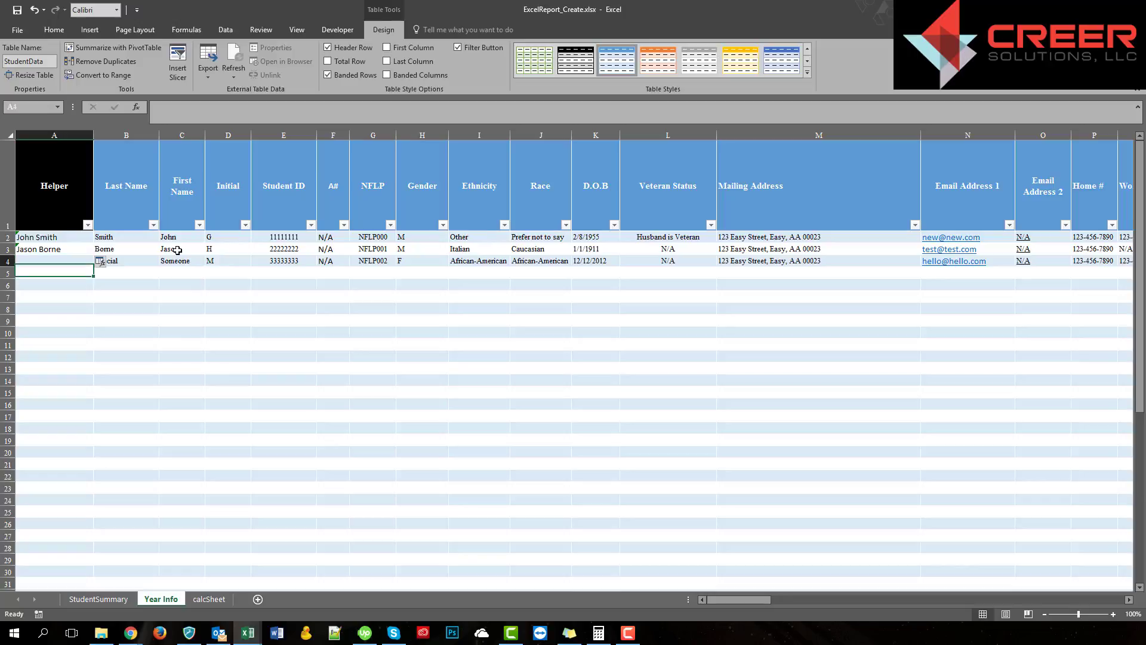
key(Up)
key(Up)
key(Up)
key(Down)
key(Down)
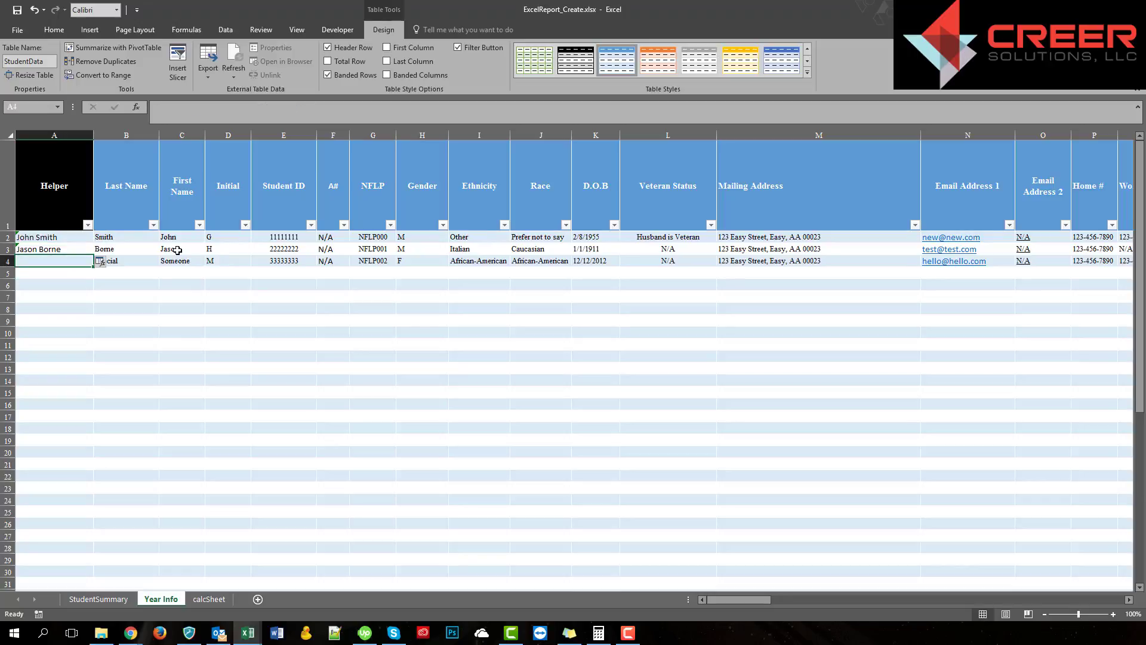
text(=)
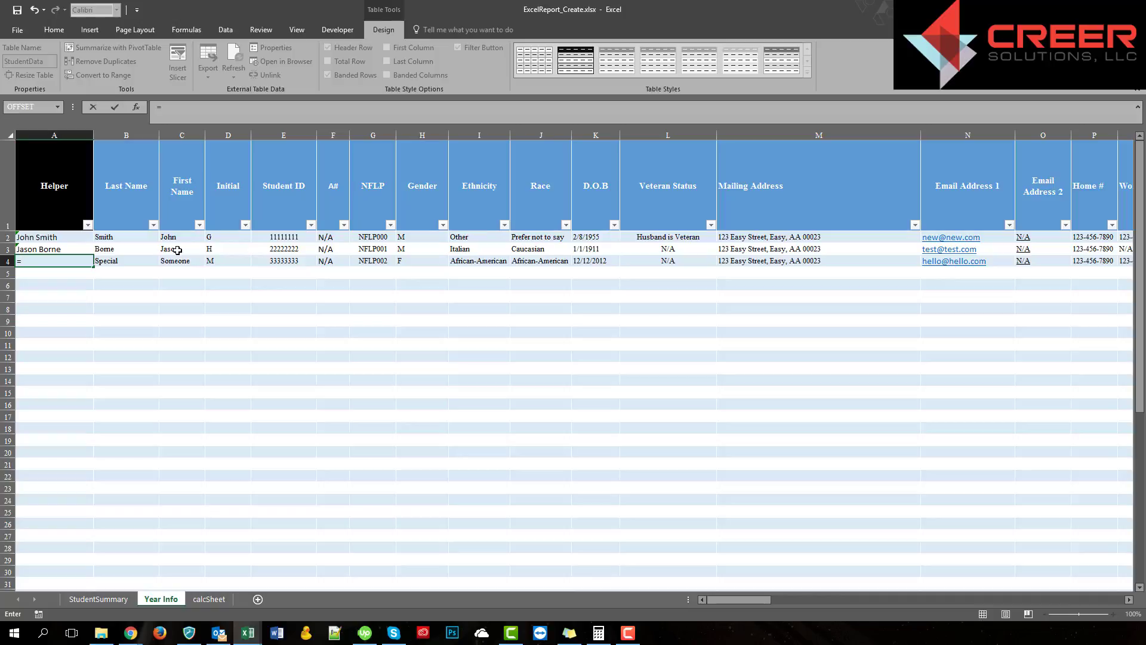
click(177, 261)
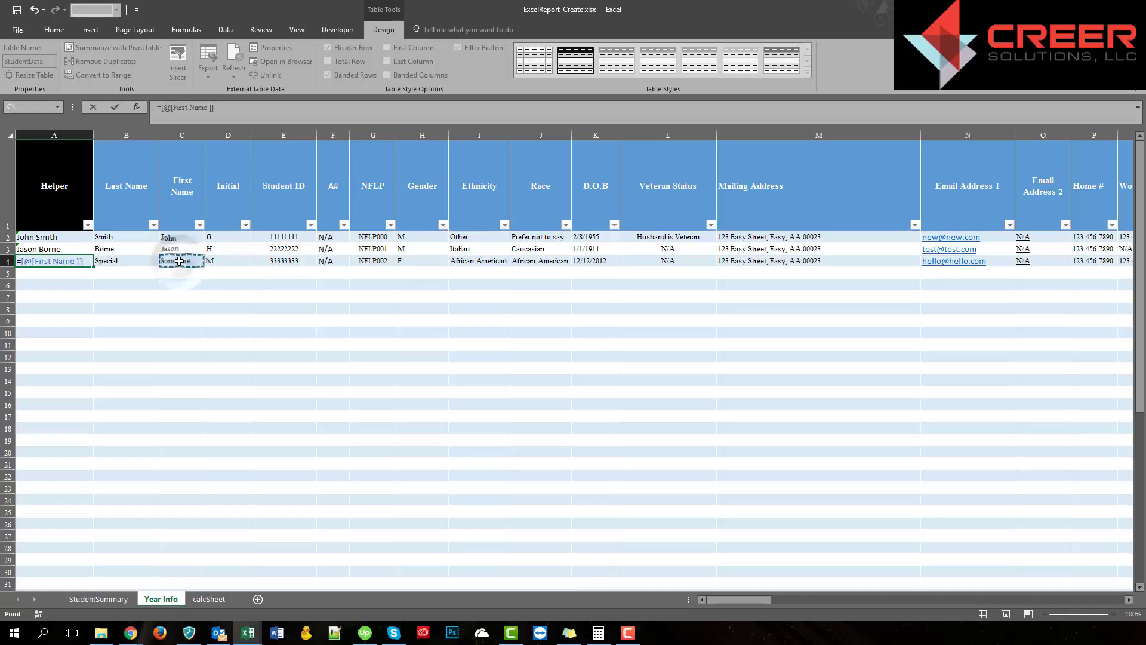
text(&)
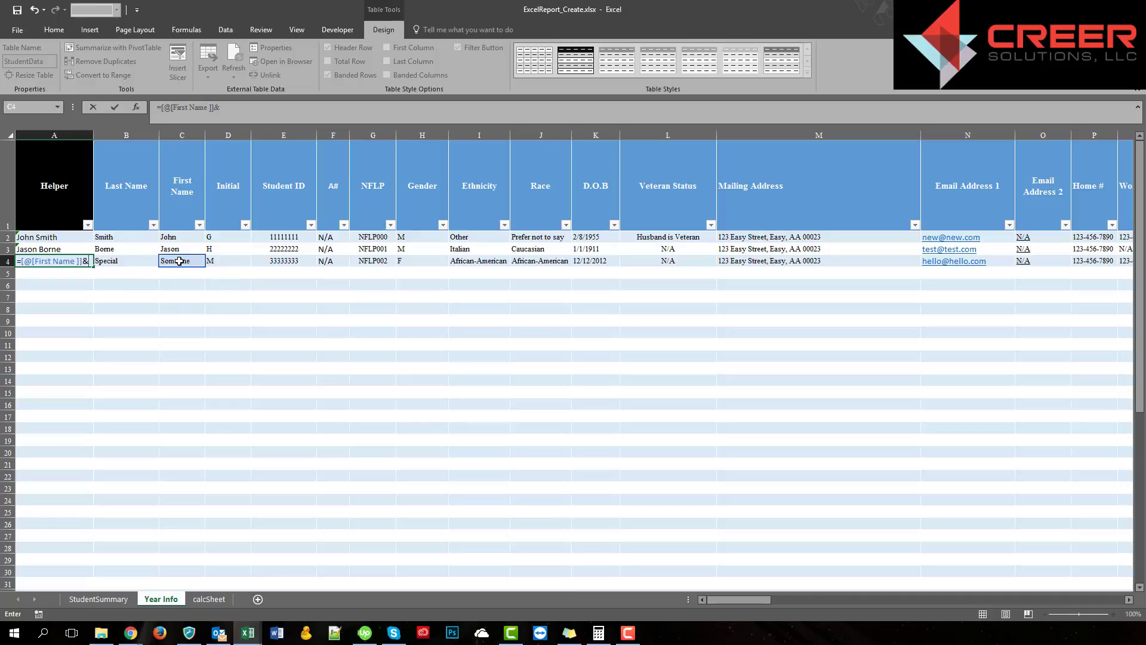
text(" "&b4)
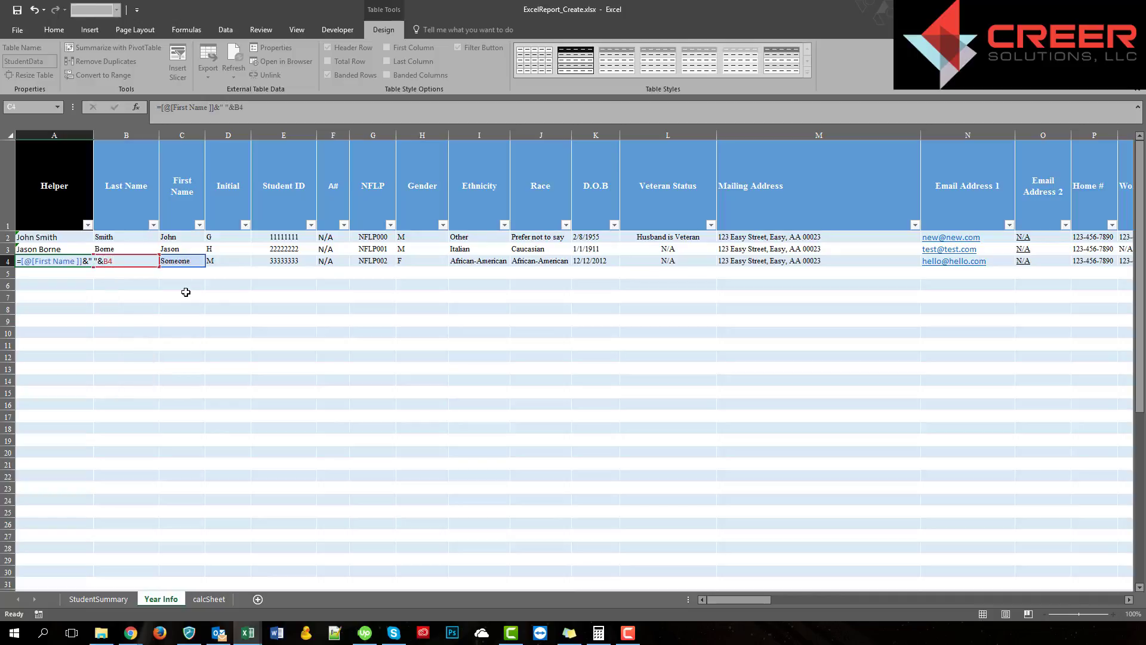
key(Return)
click(49, 261)
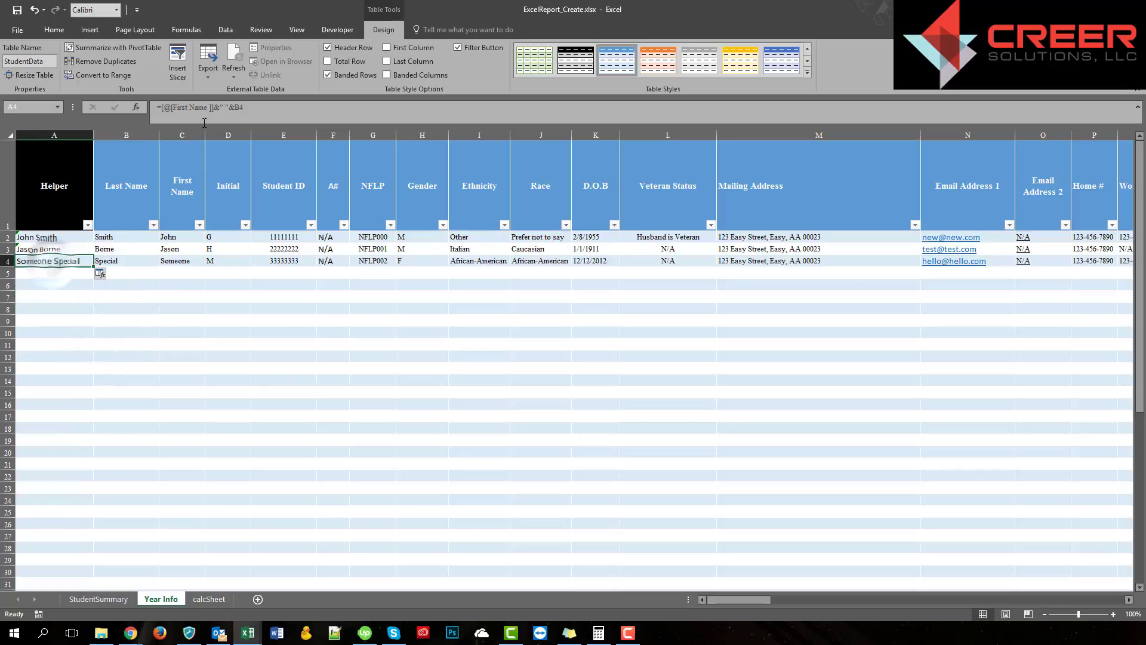
Undo the last five edits in the Year Info table's Helper column and check the formulas in its cells.
click(186, 319)
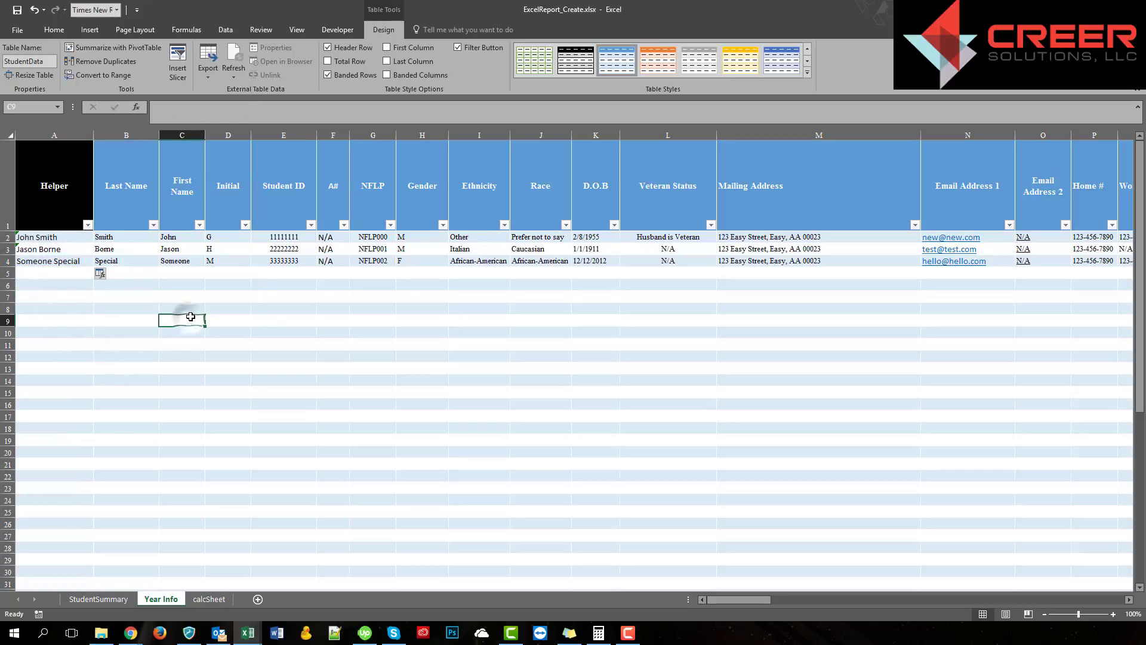
key(ctrl+z)
key(ctrl+z)
key(ctrl+z)
key(ctrl+z)
key(ctrl+z)
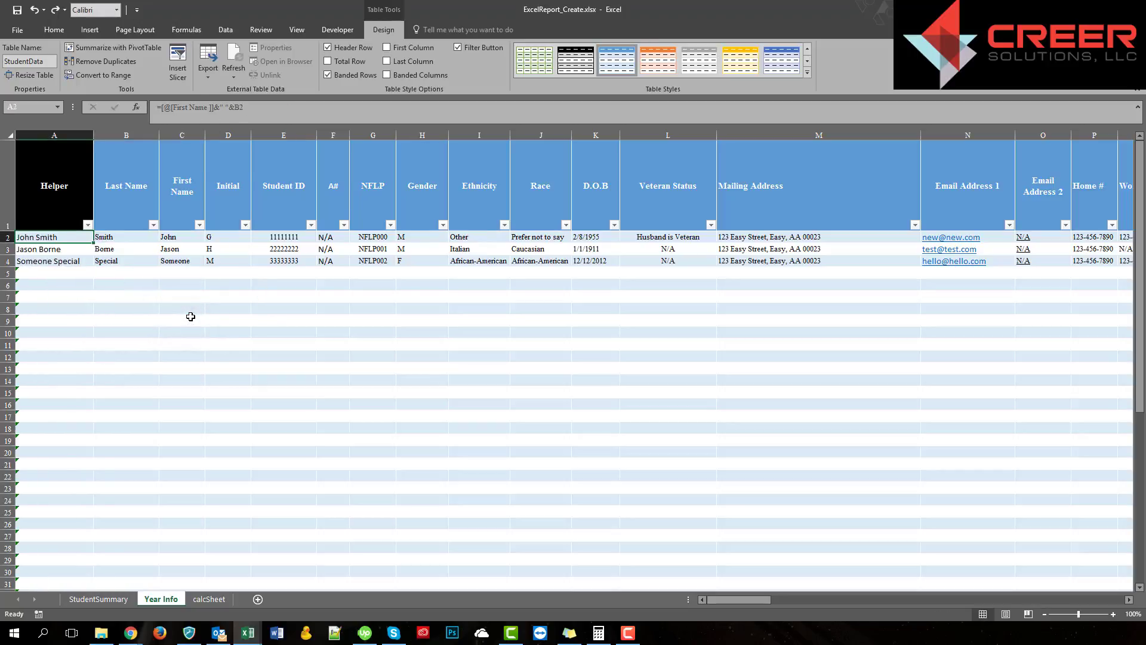
click(54, 308)
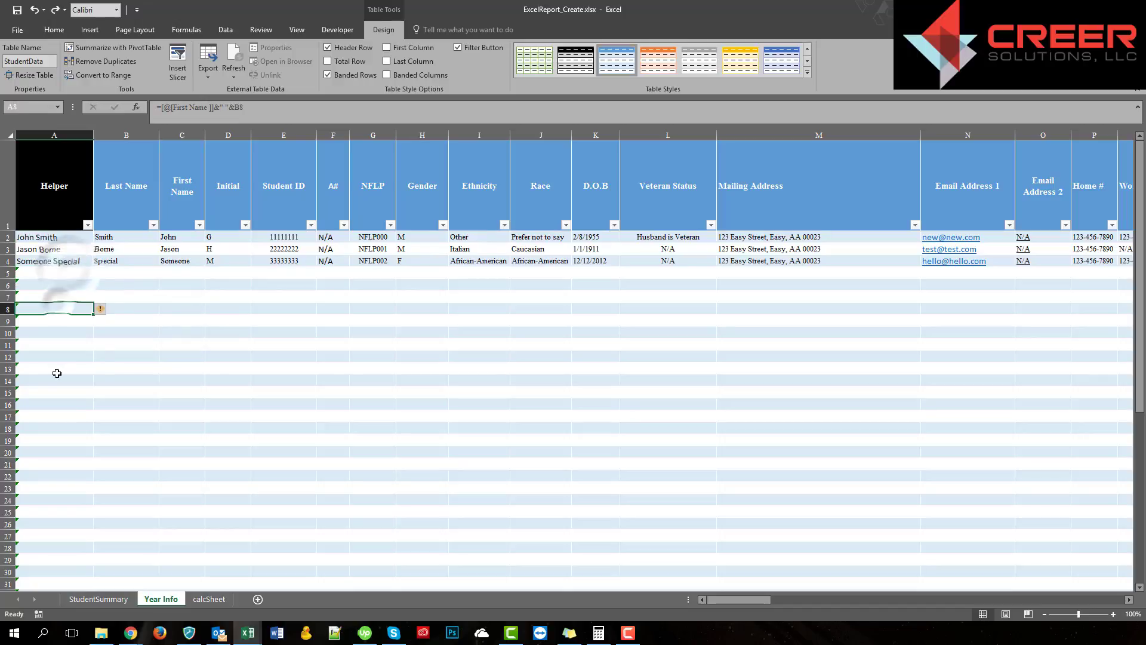
click(225, 301)
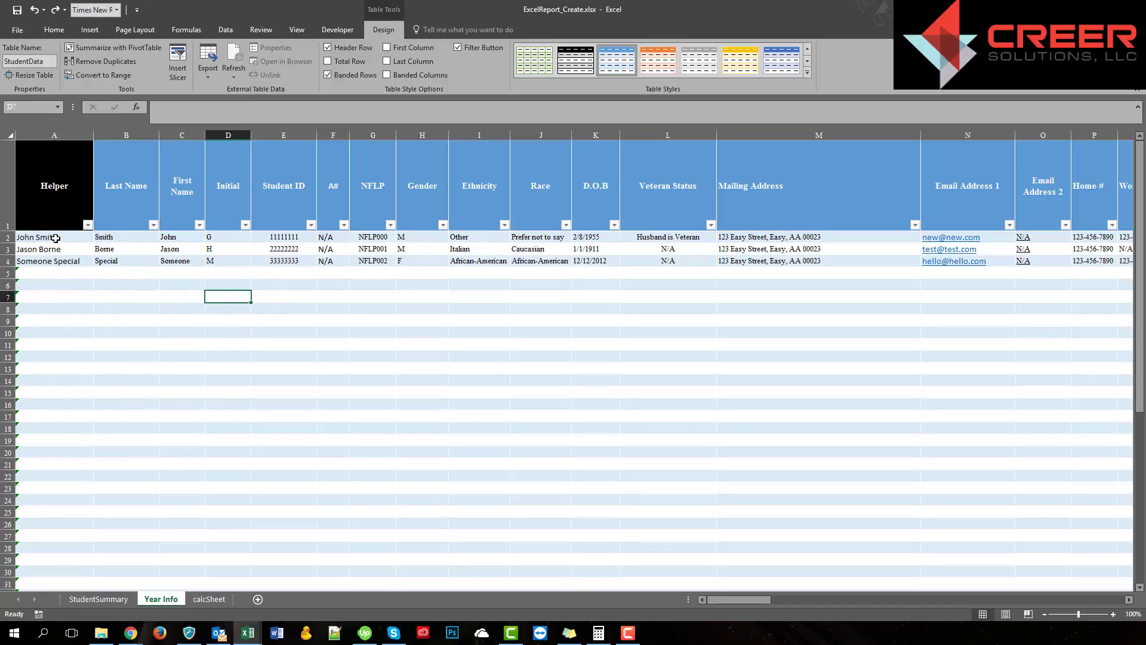
drag(67, 237, 57, 266)
Add a row 5 record with First Name "Test" and Last Name "User", and check its Helper cell.
click(138, 274)
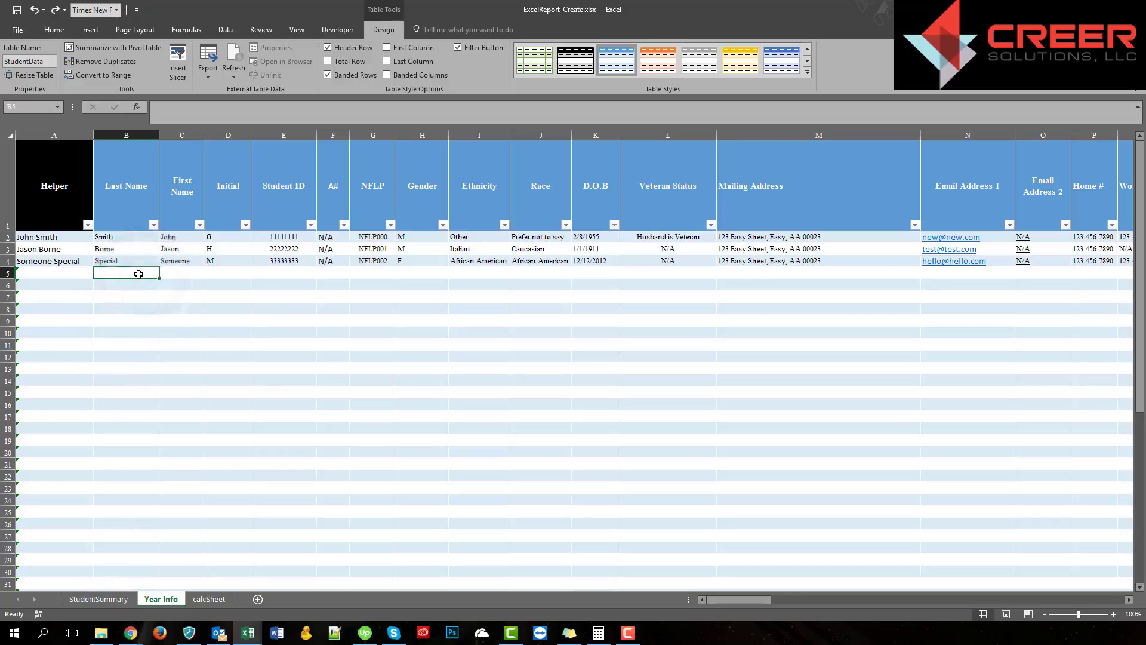
key(Tab)
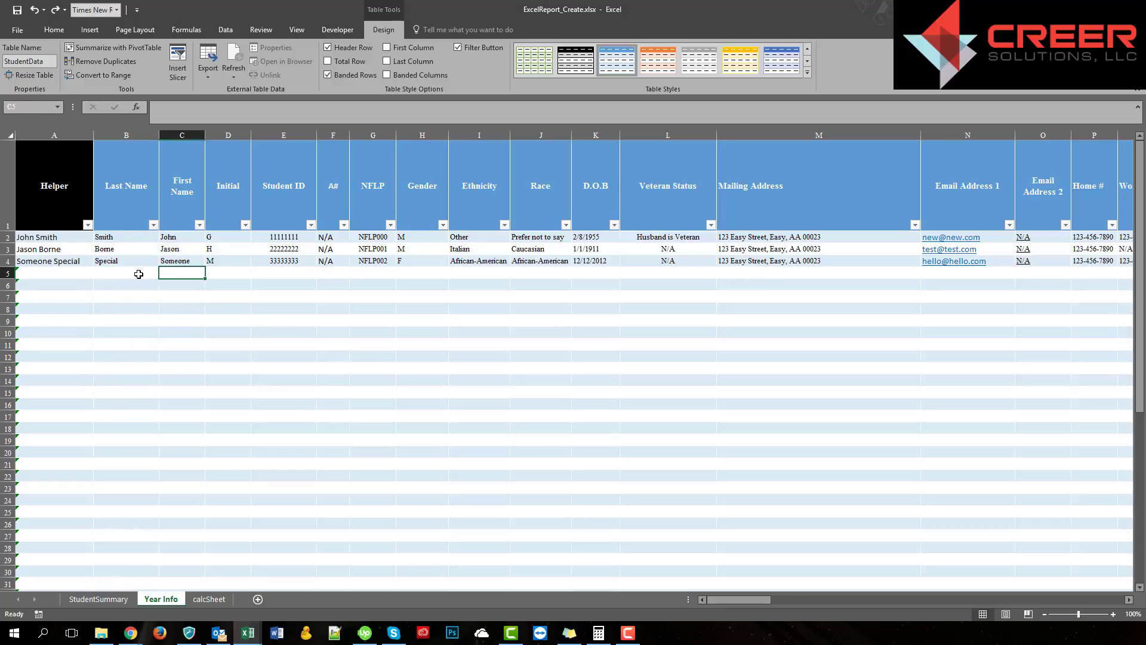
text(Test)
key(Return)
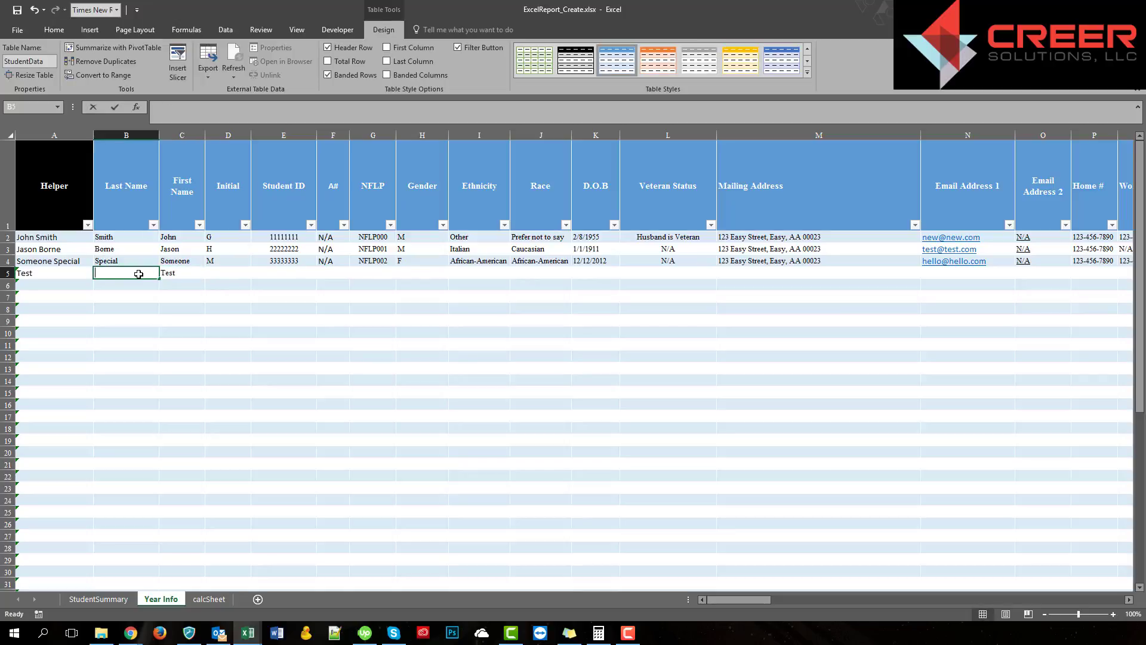
click(51, 273)
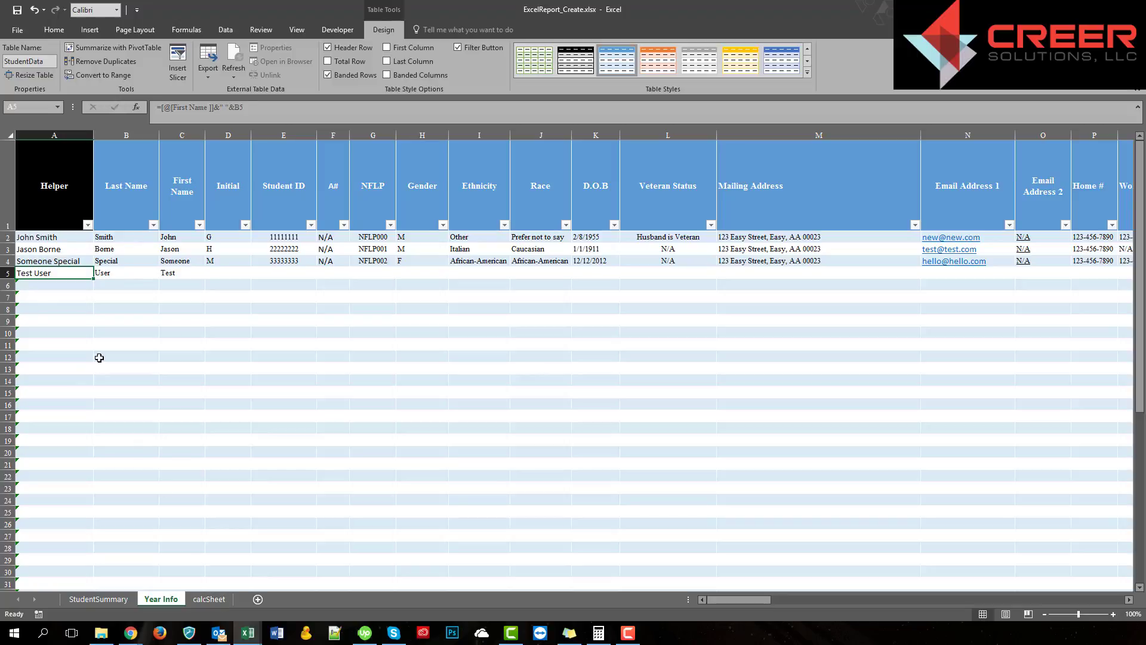
click(56, 239)
drag(65, 303, 66, 321)
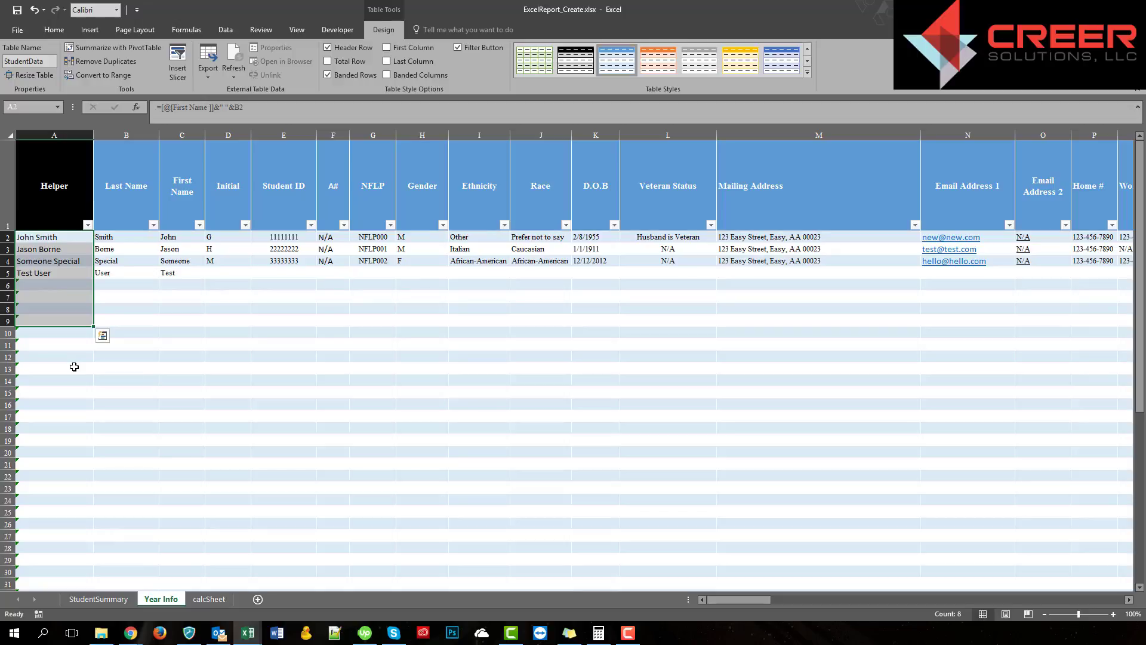
click(209, 598)
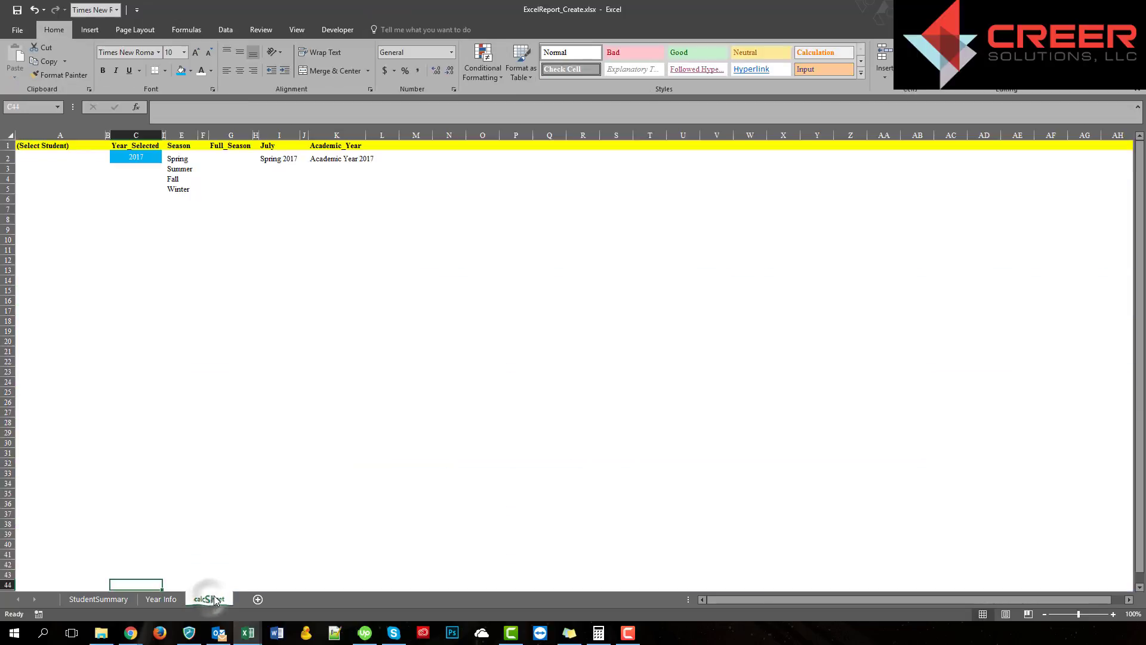
click(58, 159)
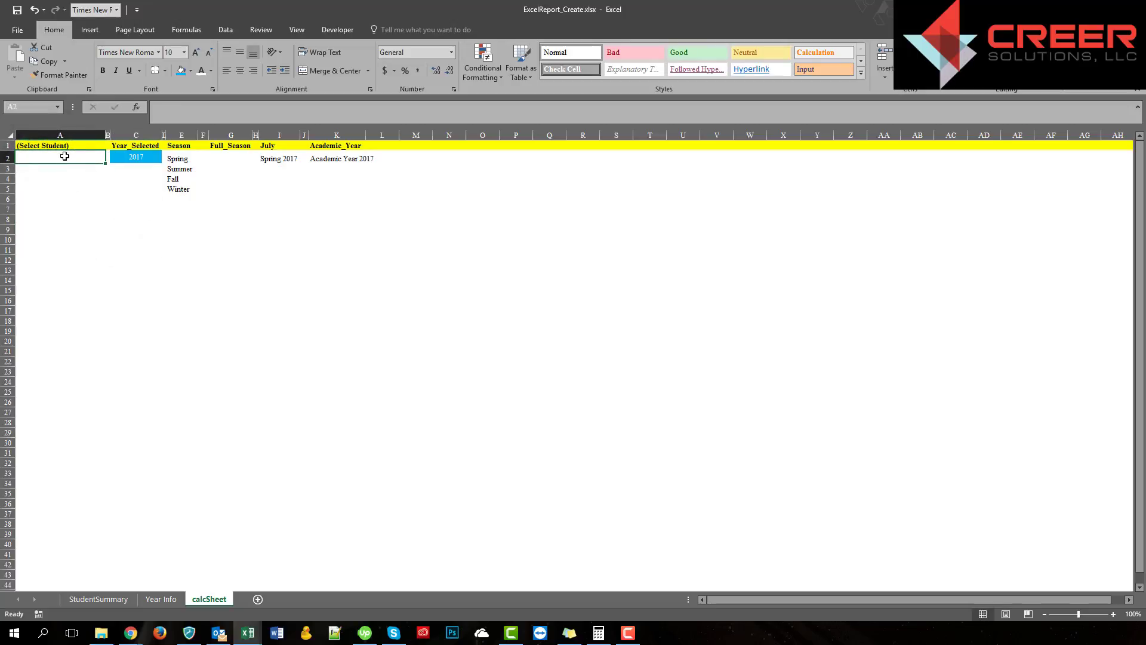
text(=)
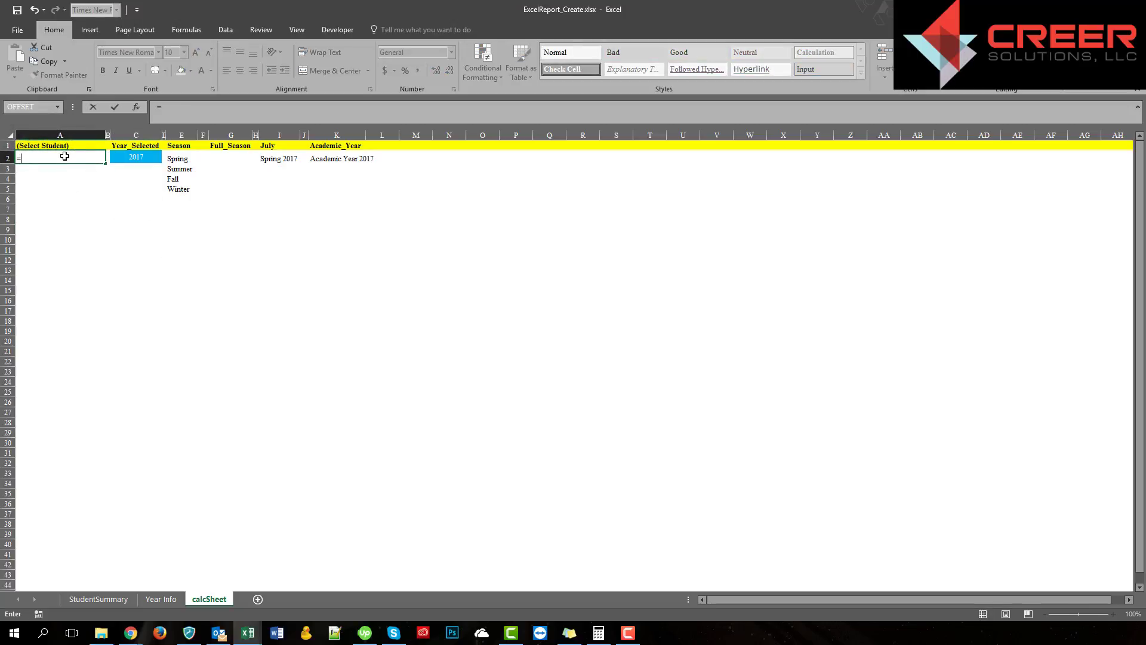
key(BackSpace)
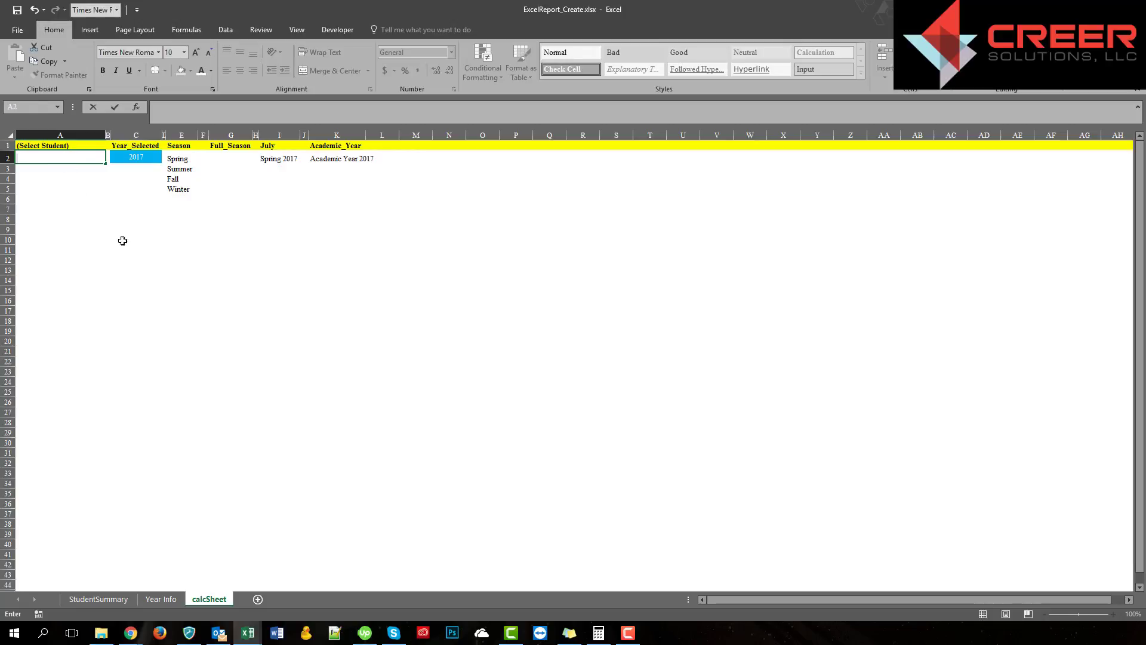
click(176, 602)
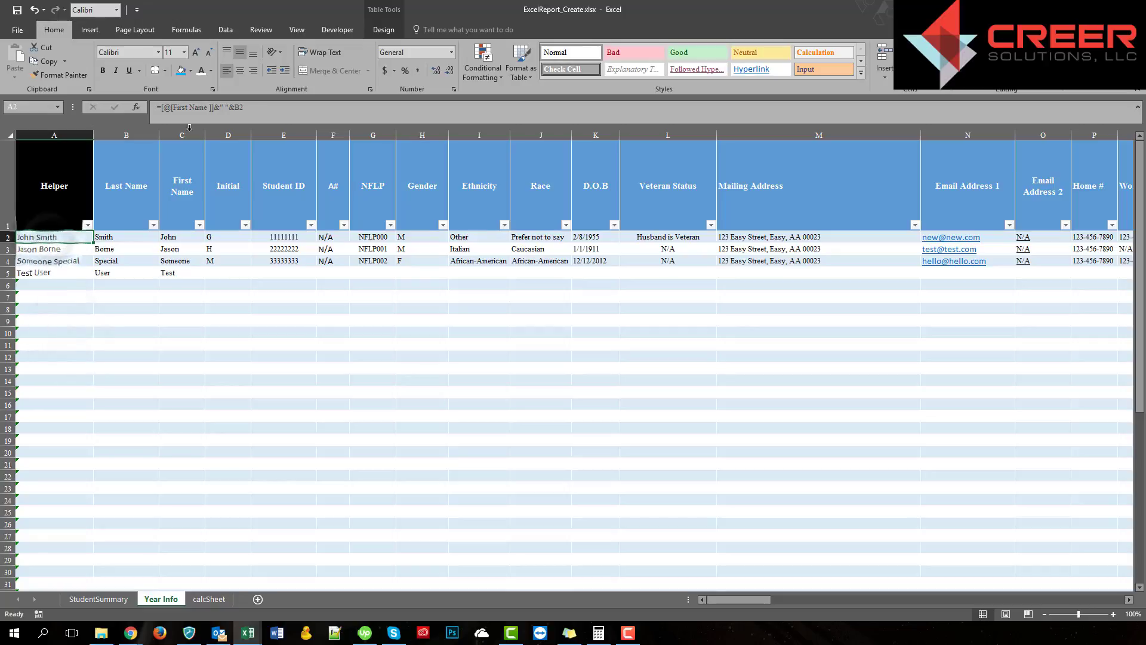
In calcSheet cell A2 under (Select Student), enter a formula referencing Helper cell A2 of the Year Info table.
click(209, 599)
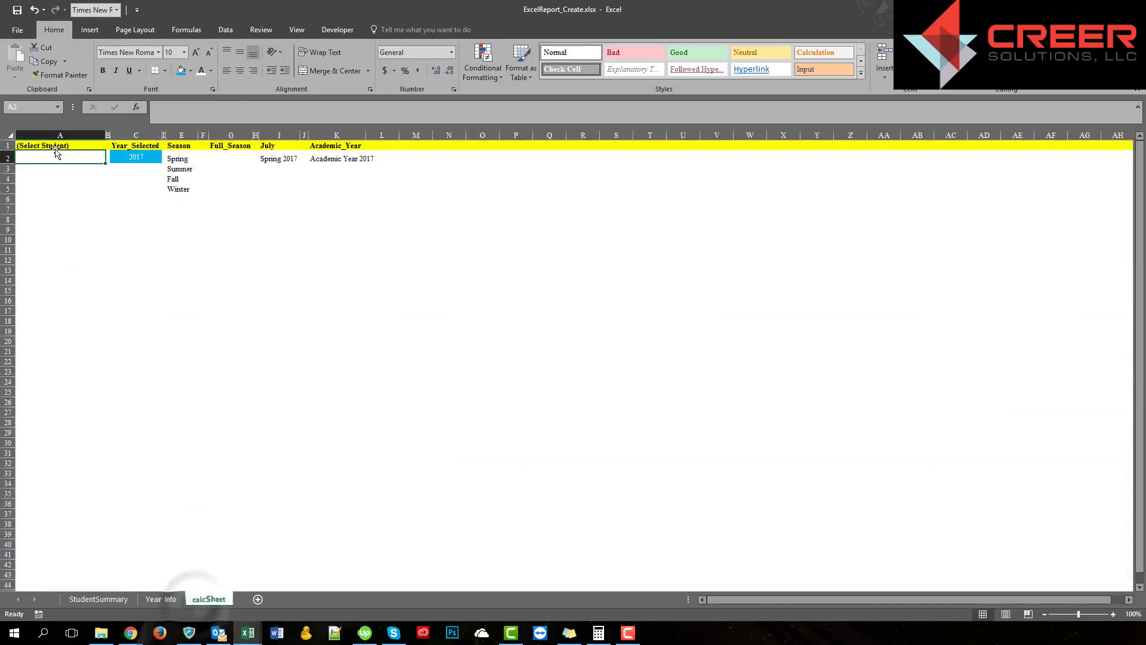
text(=)
click(161, 599)
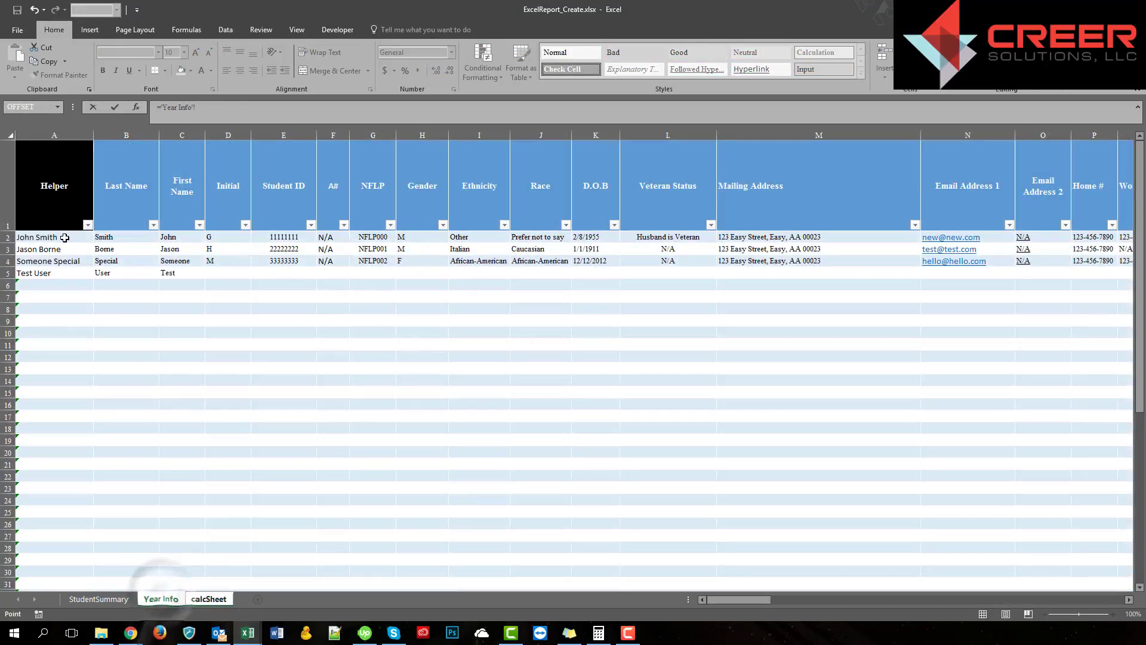
click(66, 238)
key(Return)
click(54, 158)
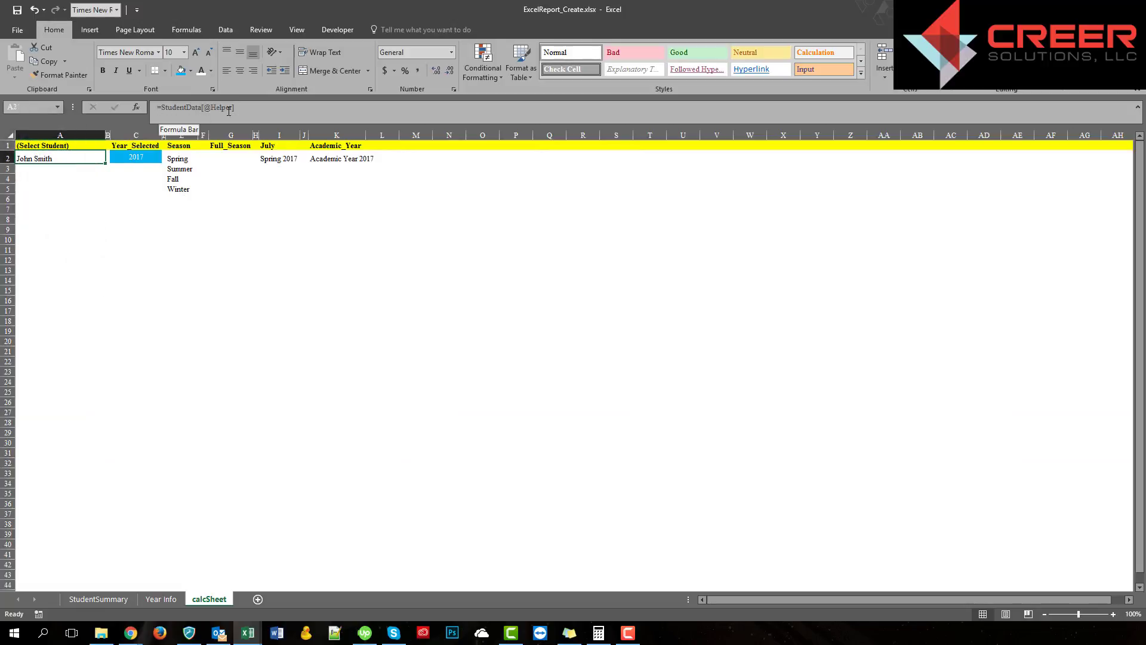
Check where the Year Info table ends and fill calcSheet's A2 formula down column A to row 60.
click(161, 599)
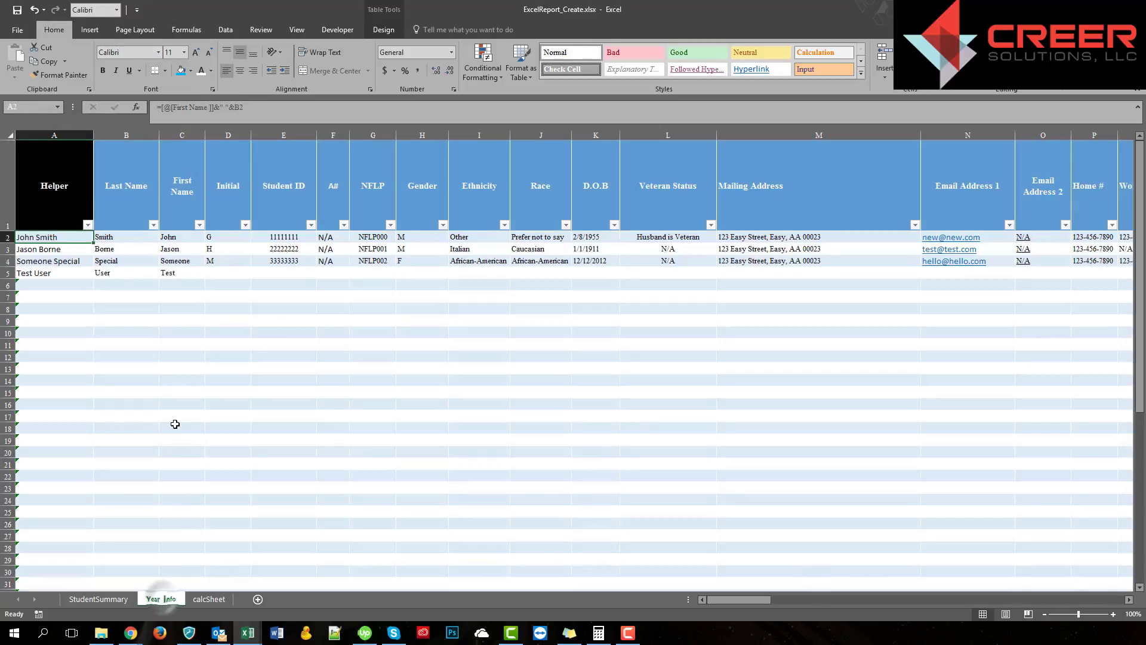
scroll(175, 424, down, 13)
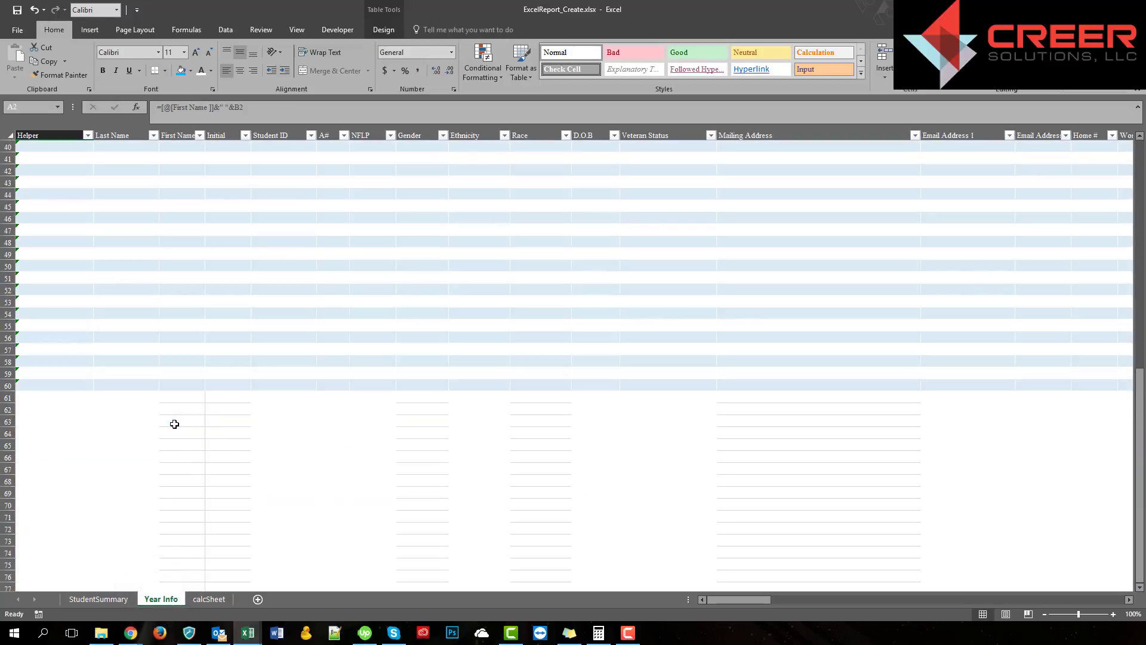
scroll(174, 424, up, 13)
click(209, 598)
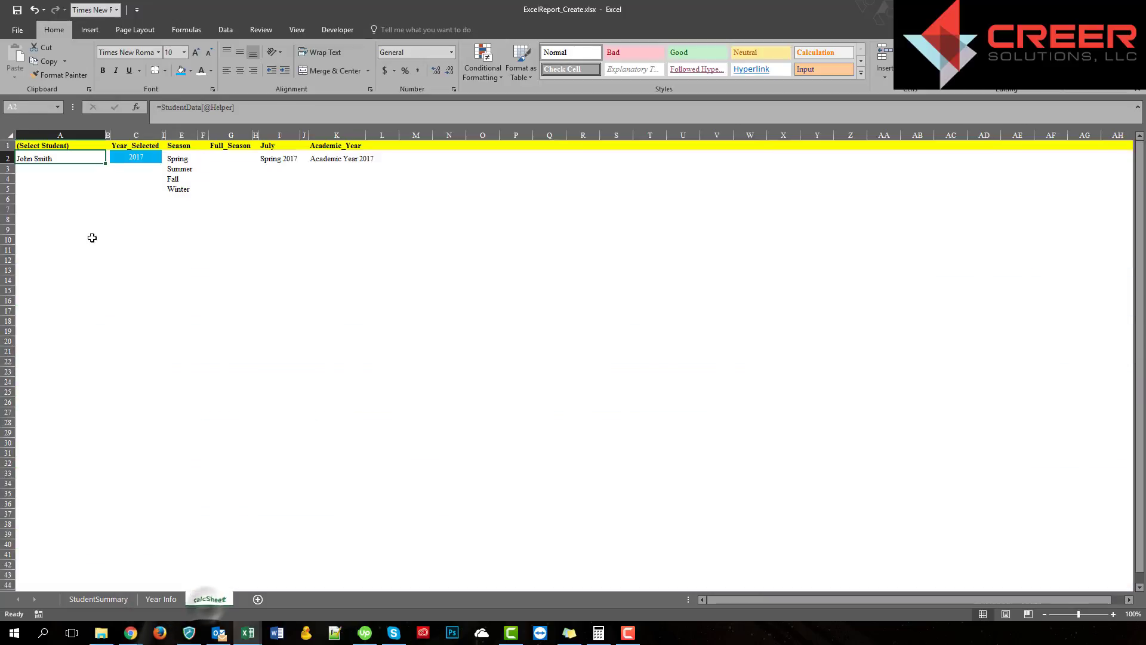
click(92, 237)
click(52, 157)
drag(105, 162, 123, 442)
scroll(167, 447, up, 10)
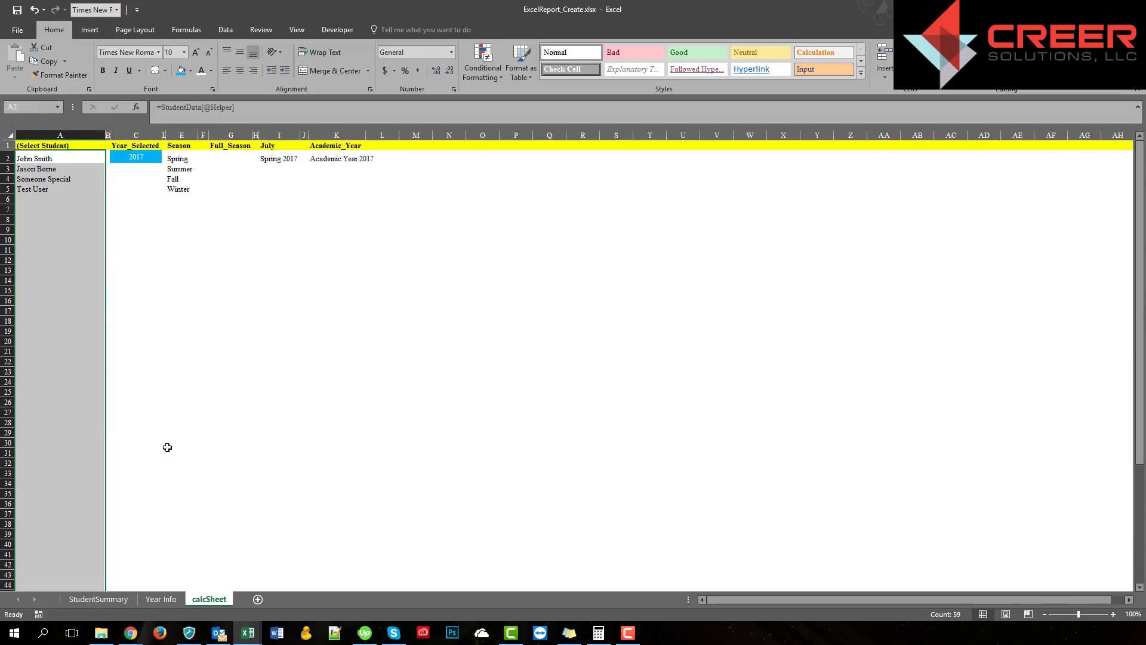
click(167, 447)
Add First Name "New" and Last Name "User" in row 6 of Year Info, and check calcSheet cell A6.
click(161, 598)
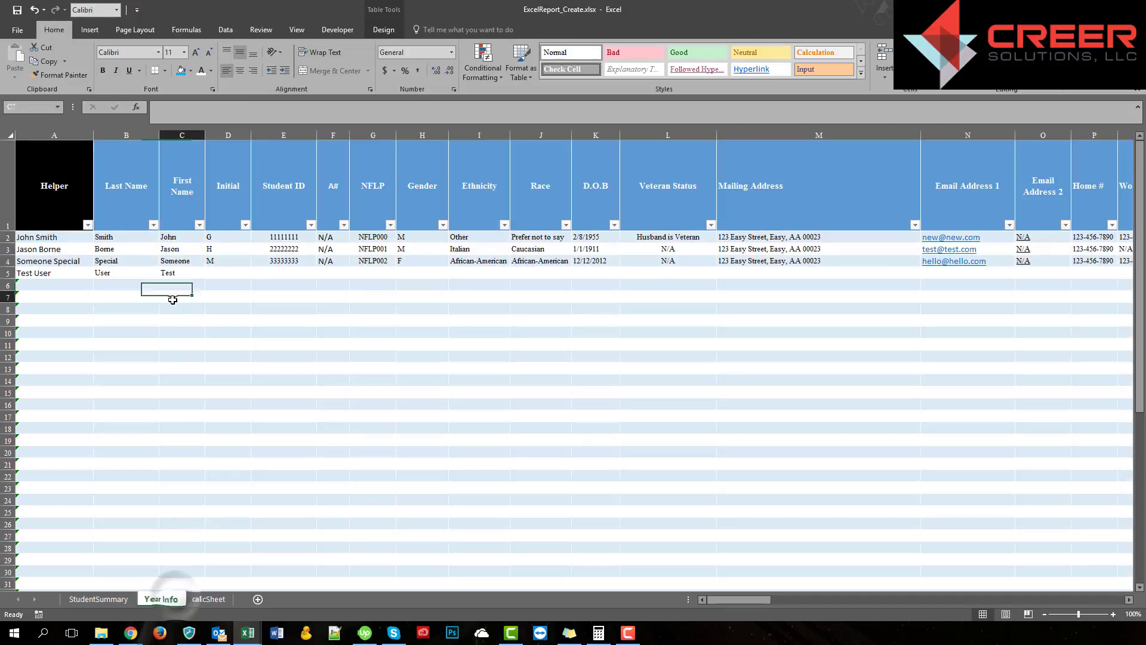
double_click(192, 284)
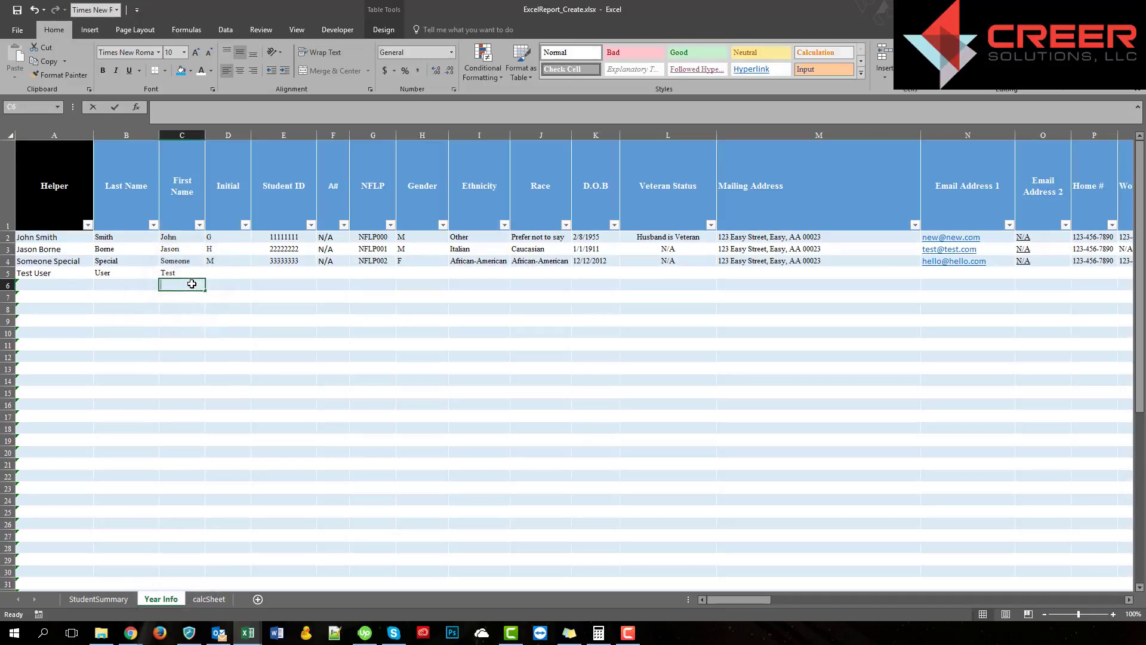
text(New)
key(shift+Tab)
text(User)
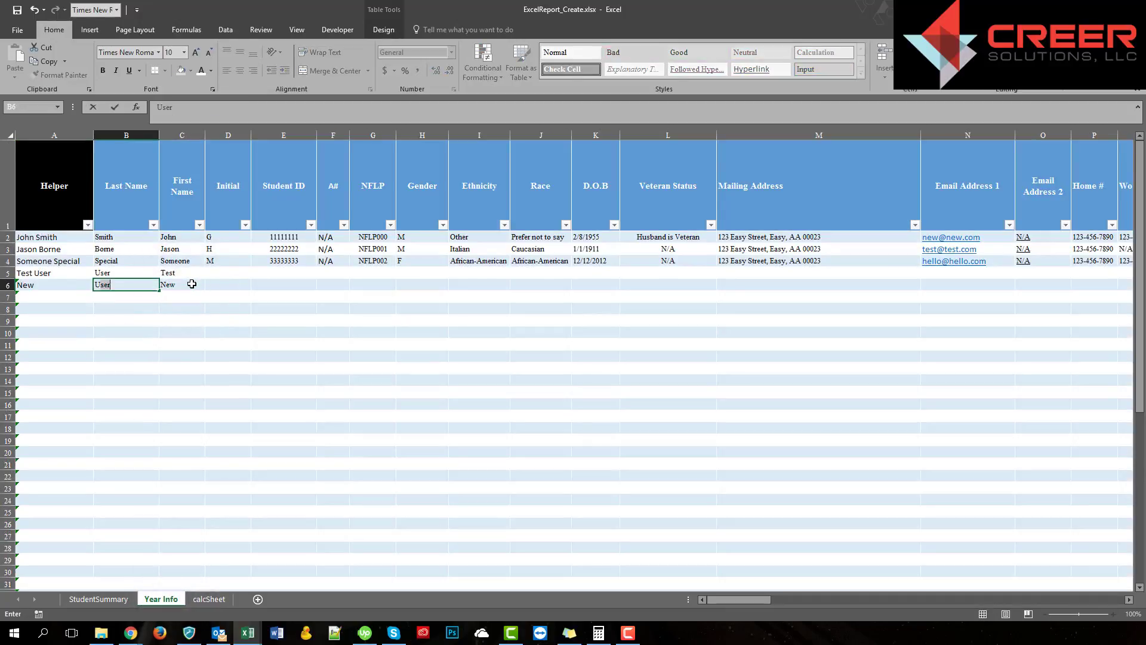
key(Return)
click(224, 599)
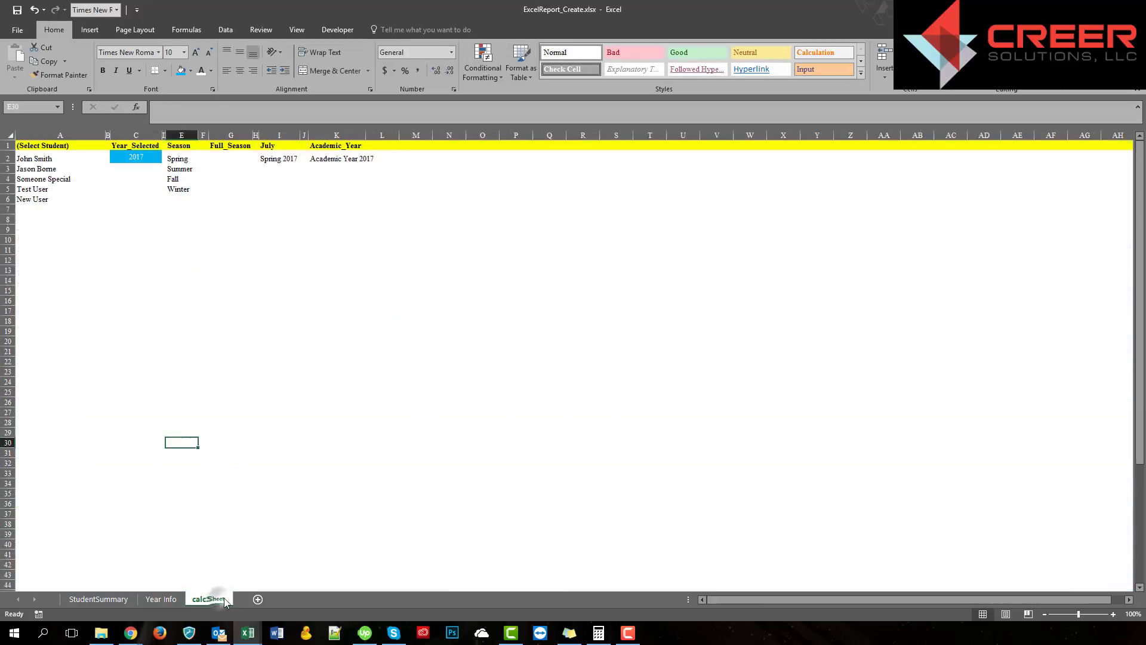
click(36, 198)
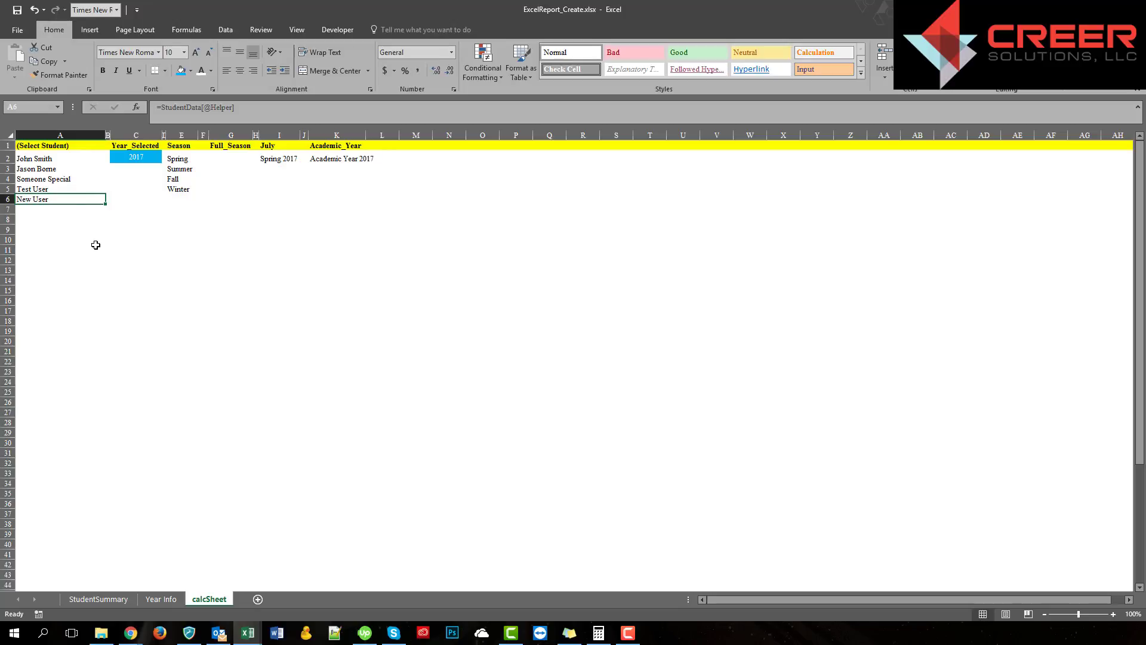
Name the range A2:A60 on calcSheet Student_List.
click(47, 160)
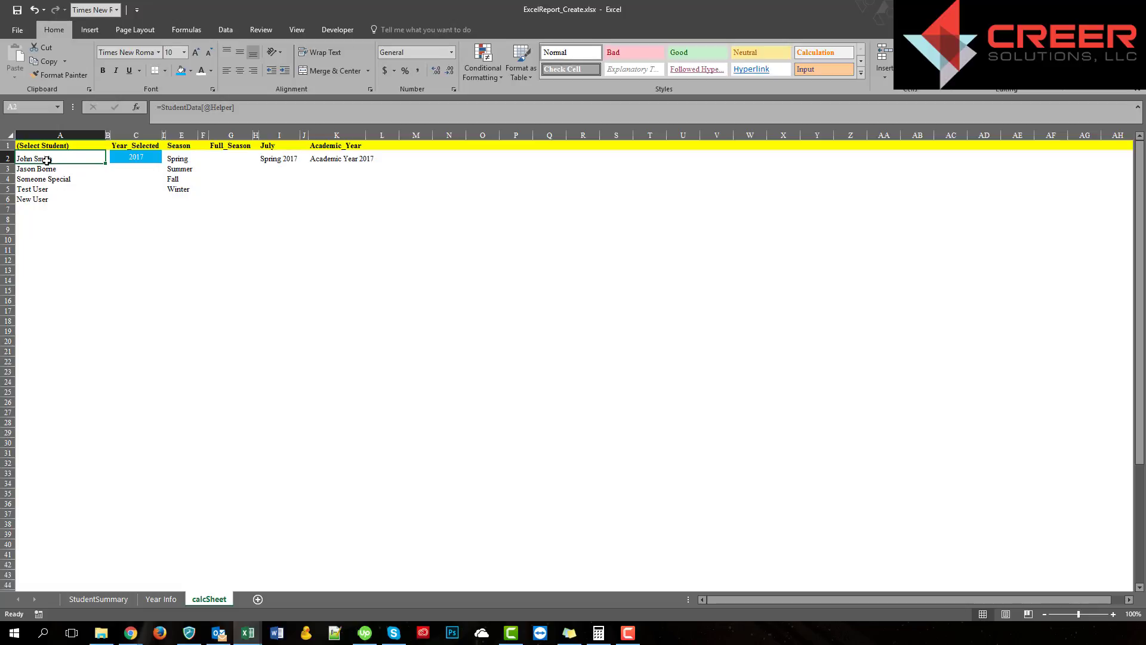
scroll(71, 287, down, 9)
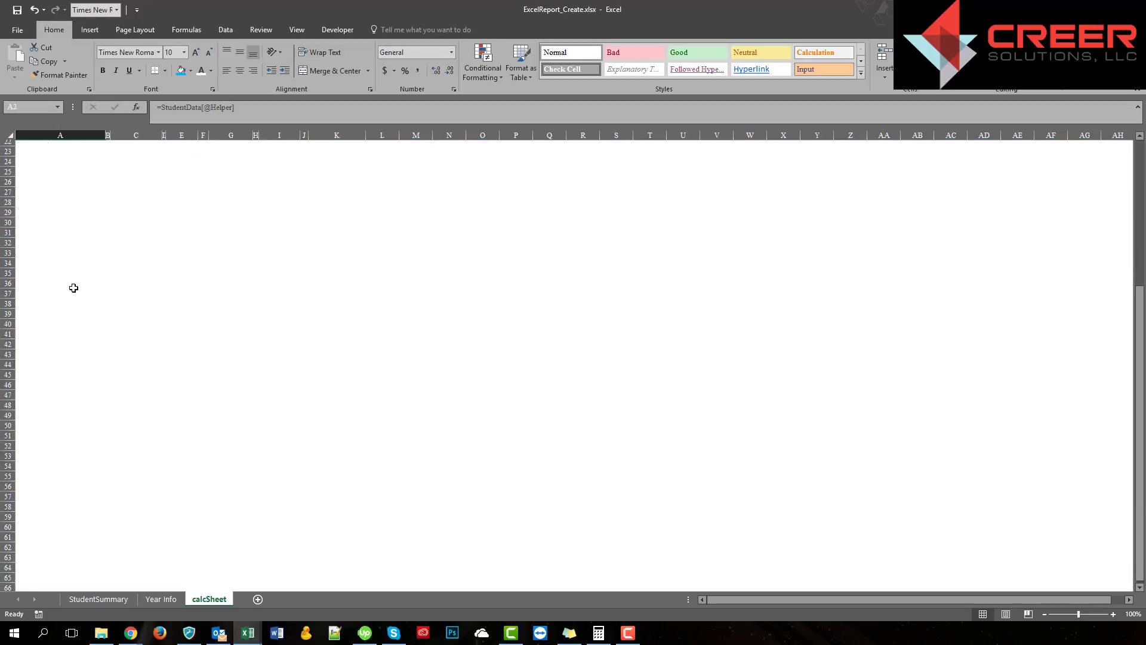
shift+click(36, 472)
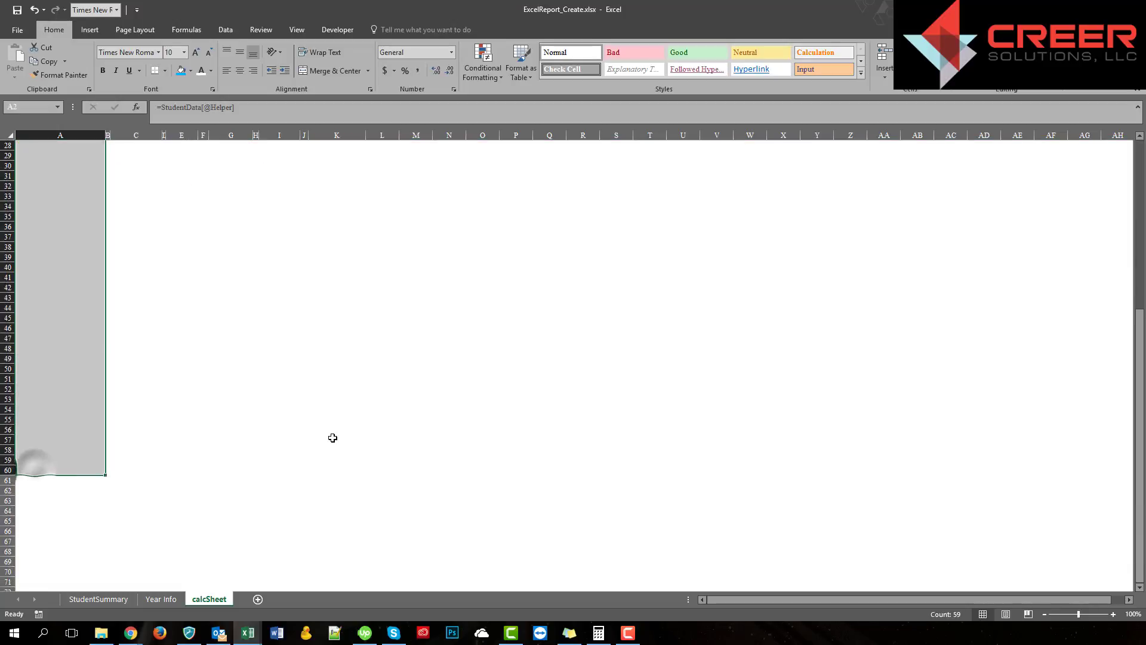
scroll(332, 437, up, 8)
scroll(332, 438, up, 1)
click(222, 29)
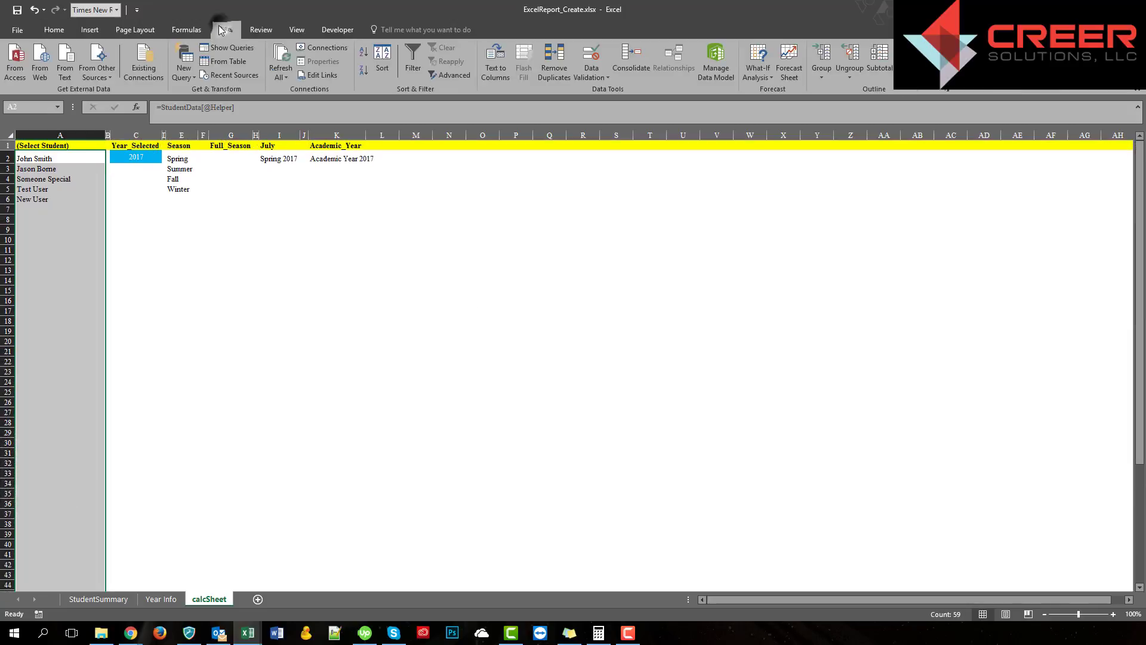
click(195, 29)
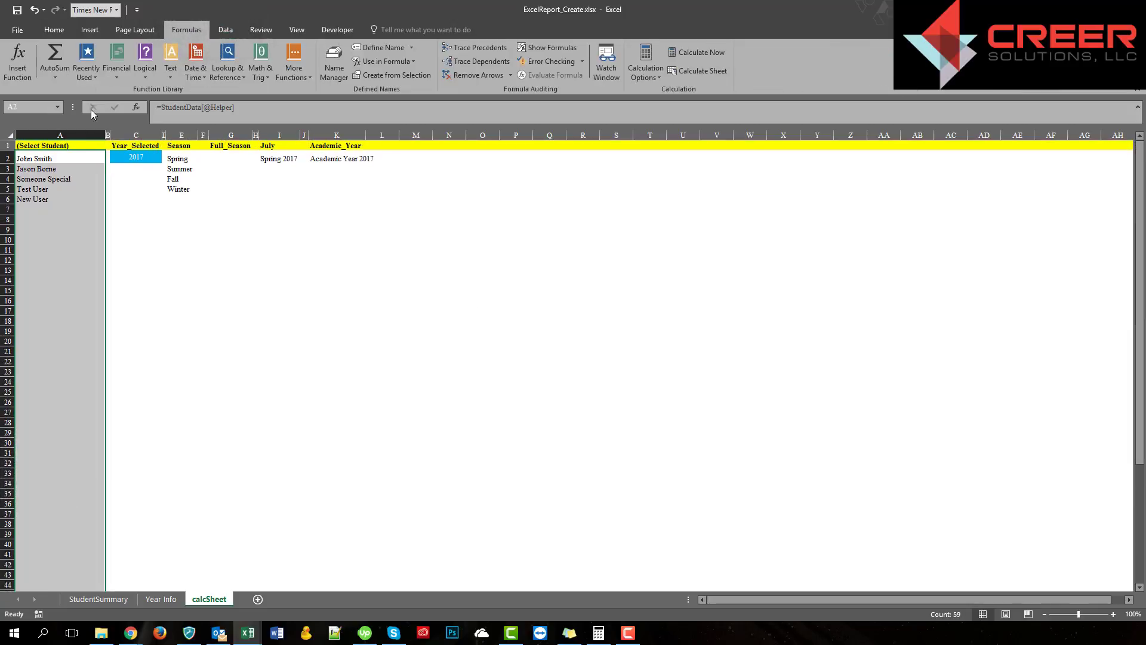
click(51, 110)
text(Student_List)
key(Return)
click(53, 30)
click(210, 319)
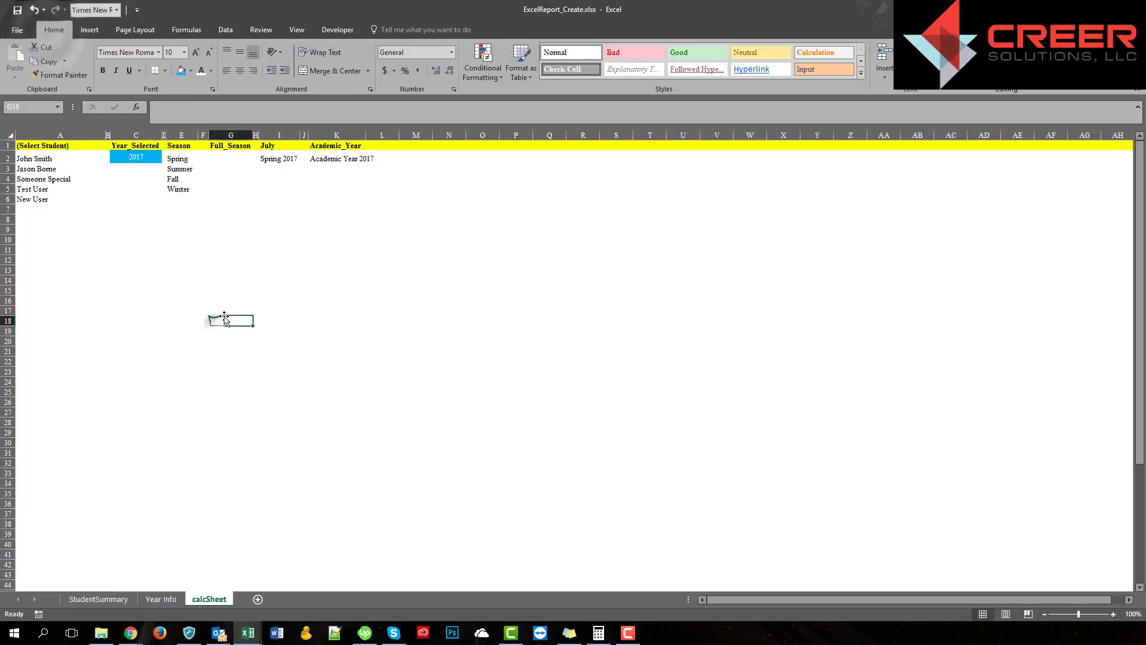
Restrict the Select Student cell C4 on StudentSummary to a validation list with source =Student_List.
click(99, 599)
click(226, 255)
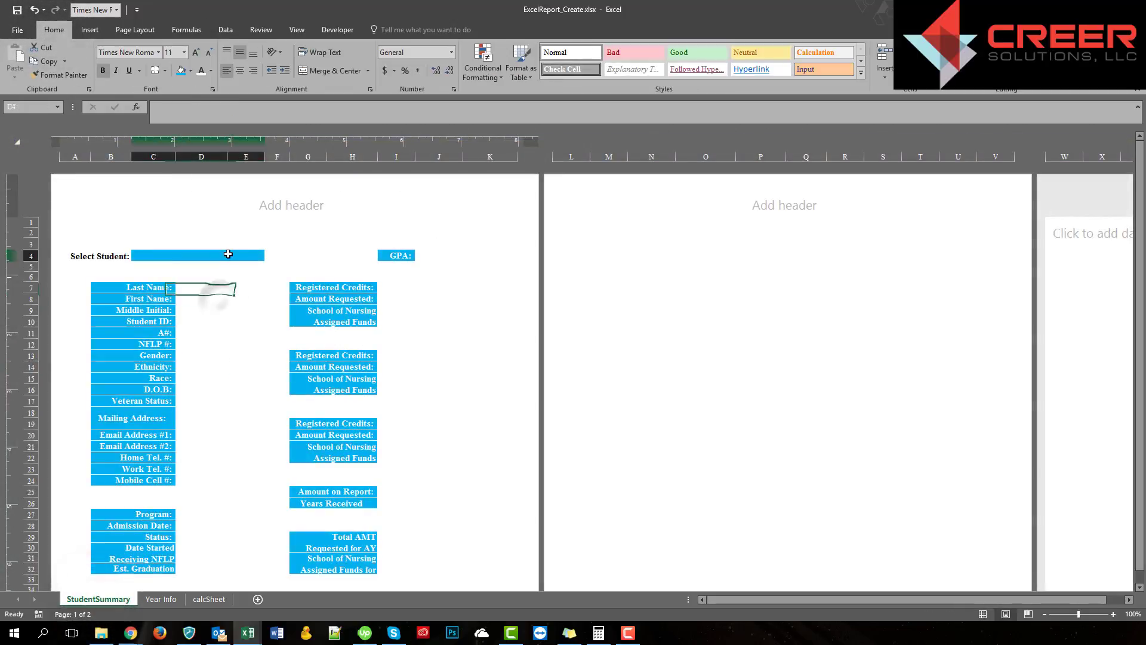
click(204, 286)
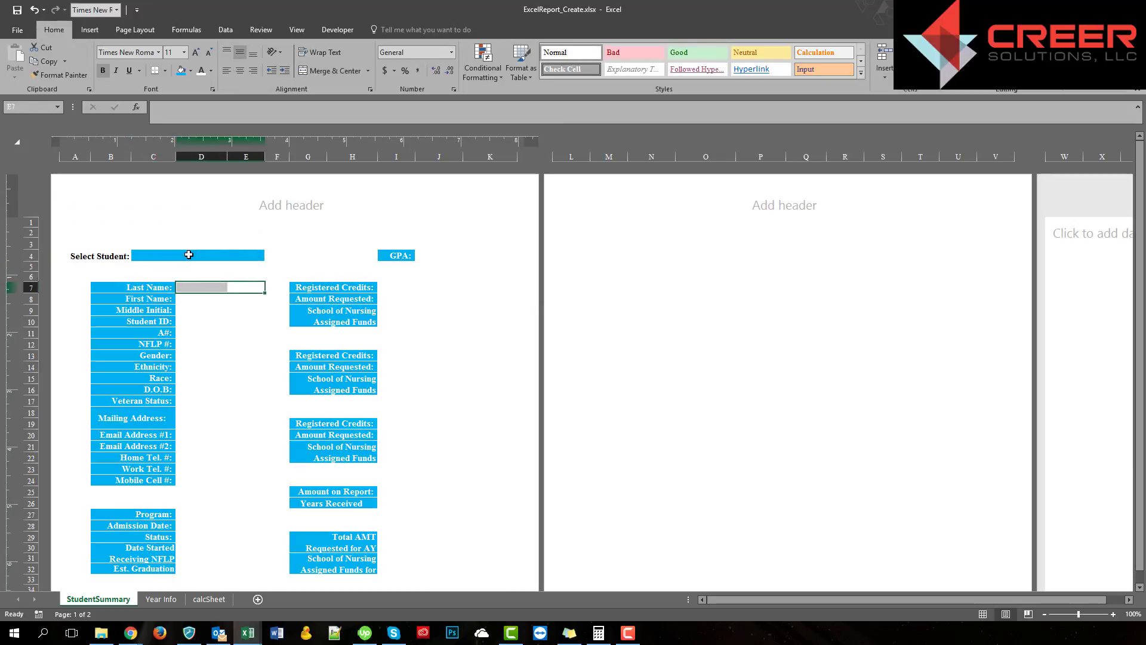
click(188, 255)
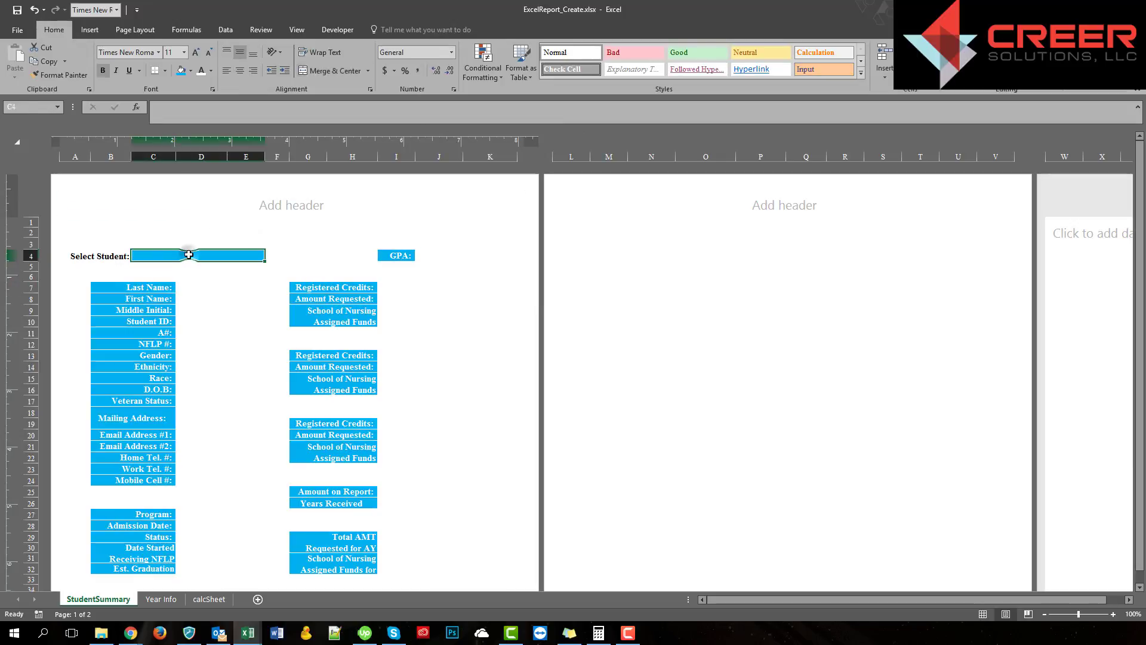
click(224, 31)
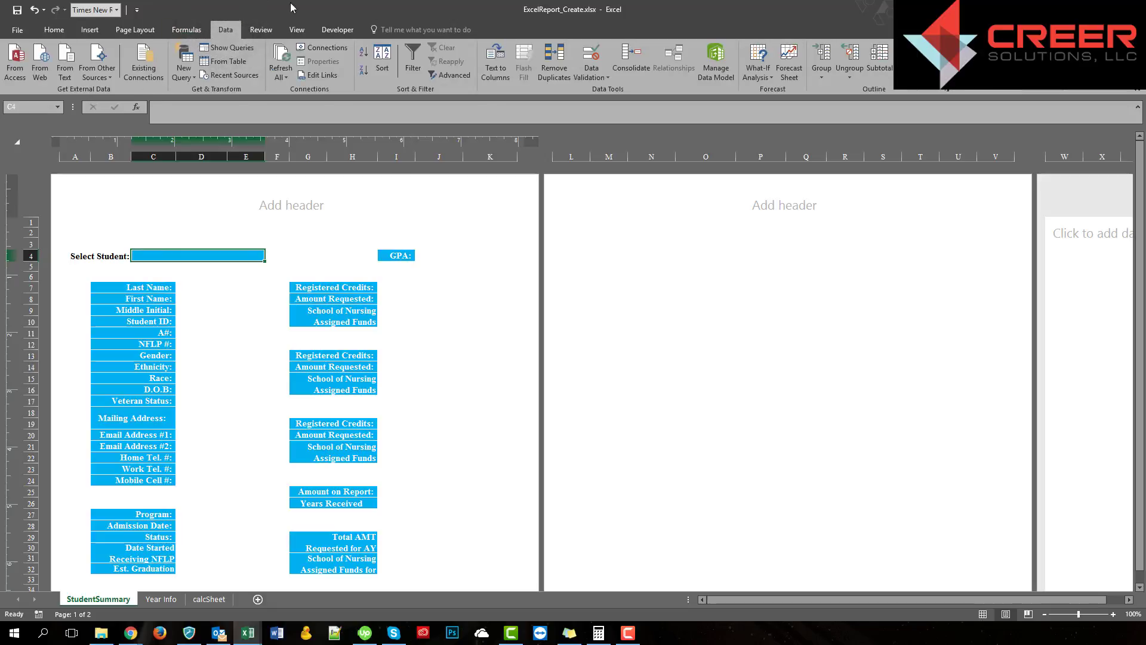
click(592, 73)
click(617, 89)
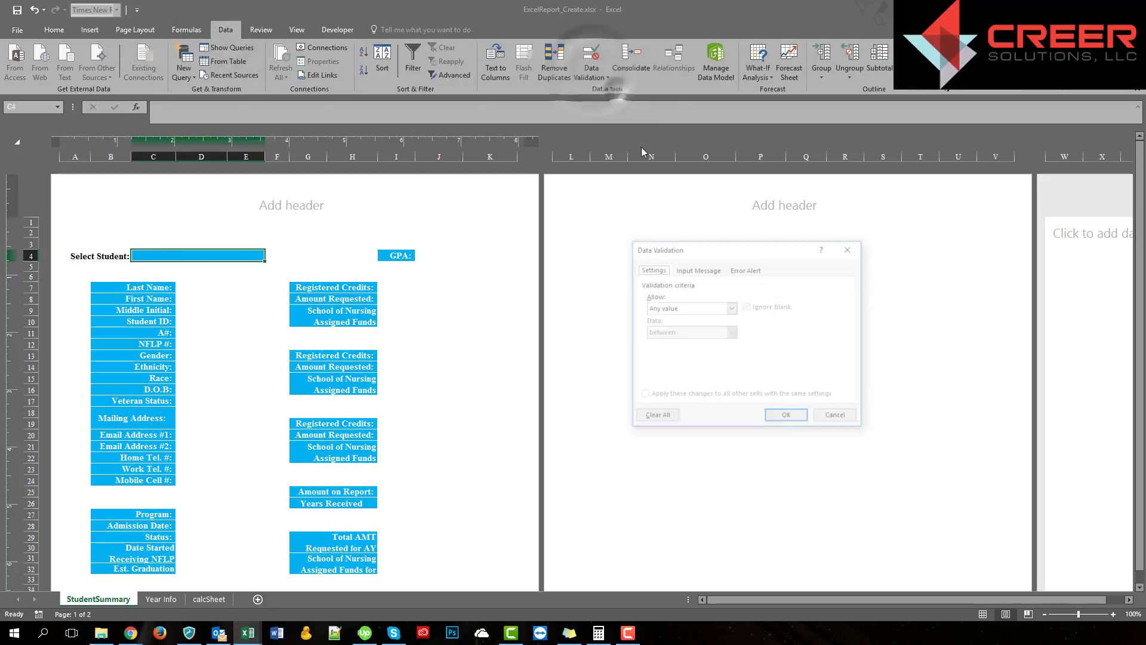
click(693, 308)
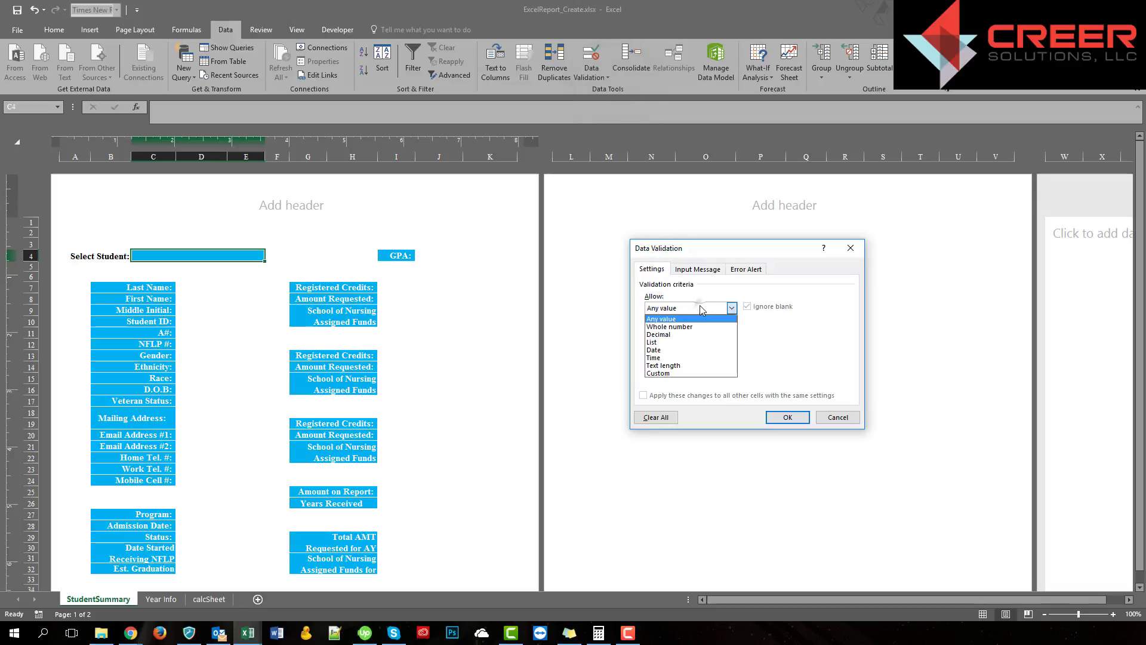
click(656, 342)
click(674, 356)
text(=S)
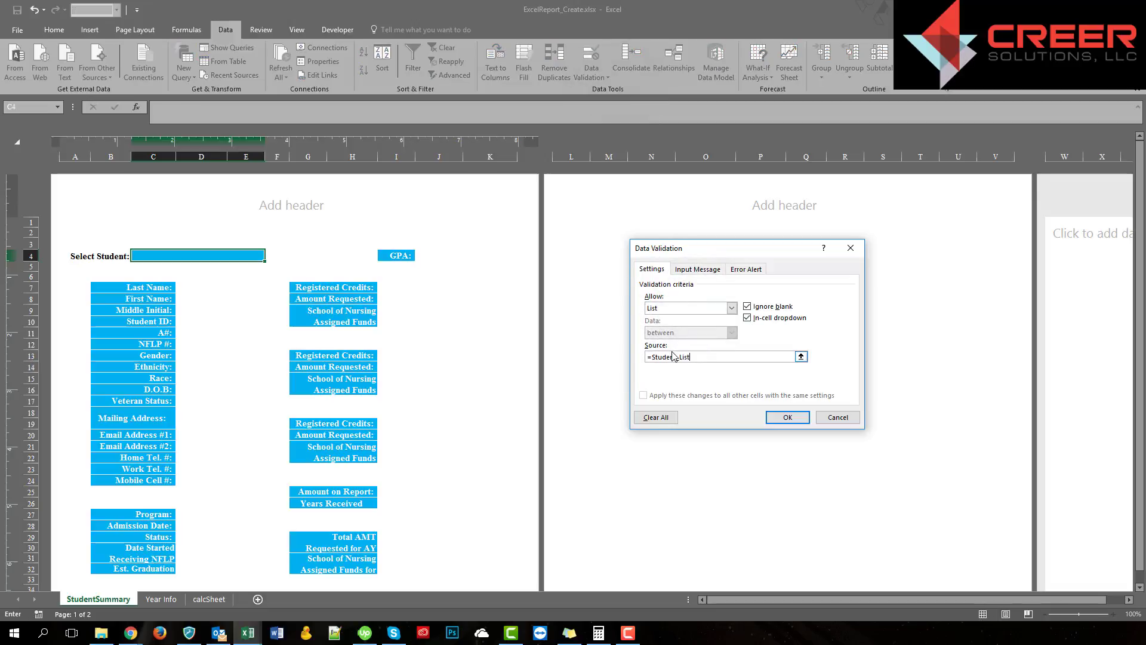
text(tudent_List)
key(Return)
click(271, 311)
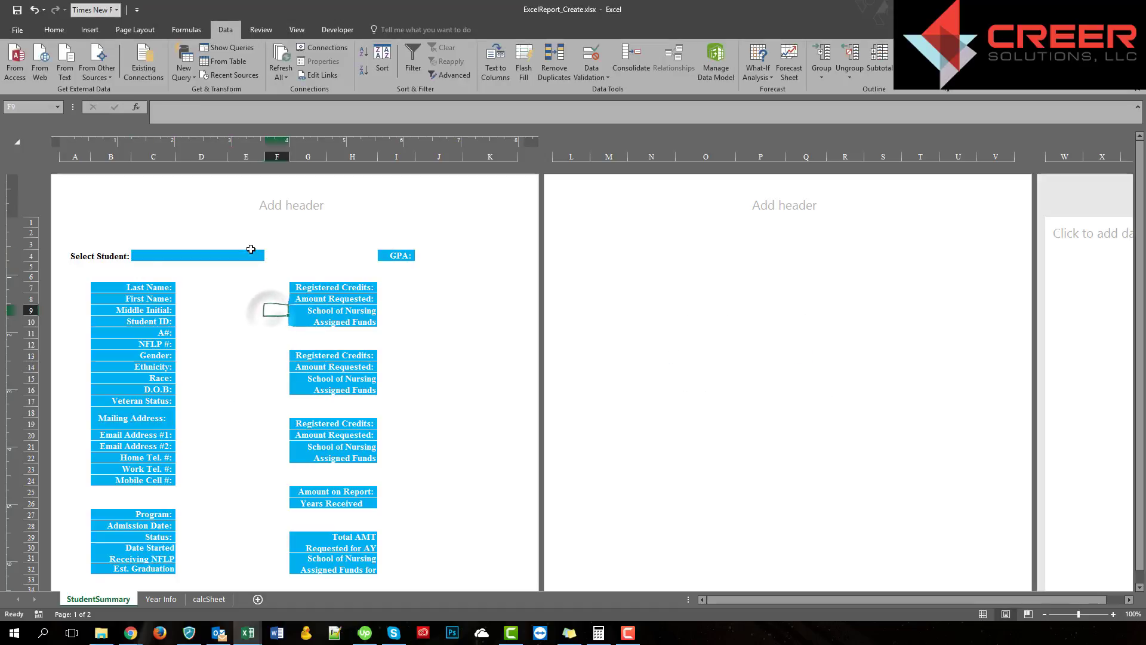
Look through the Select Student drop-down list and choose the first student in it.
click(251, 249)
click(270, 255)
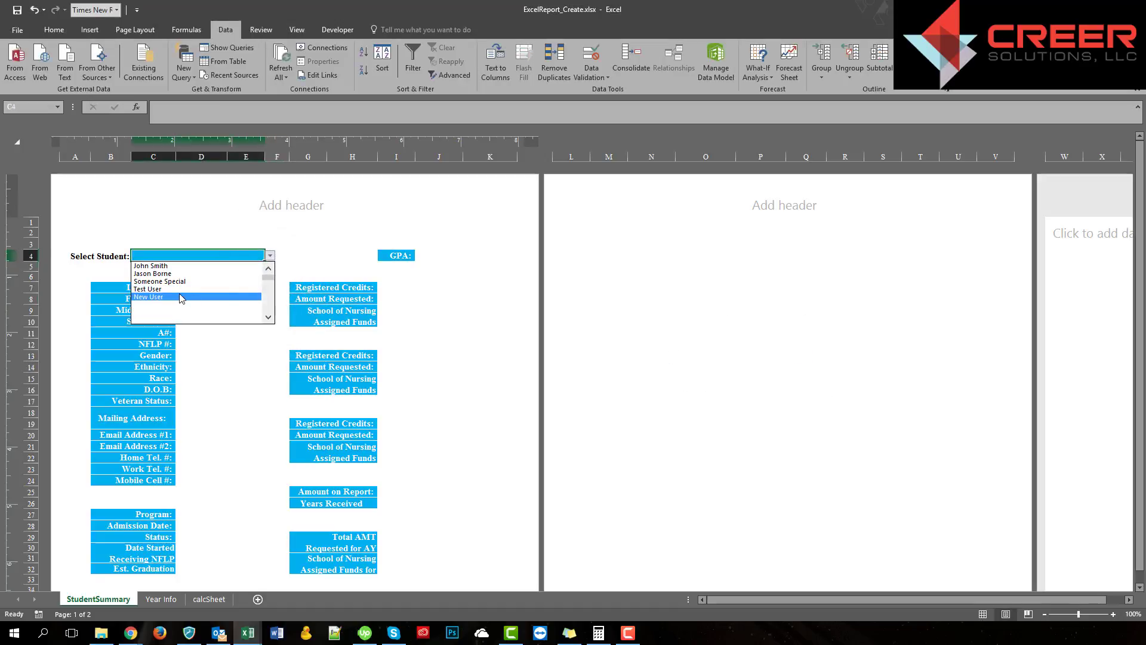
drag(268, 278, 268, 297)
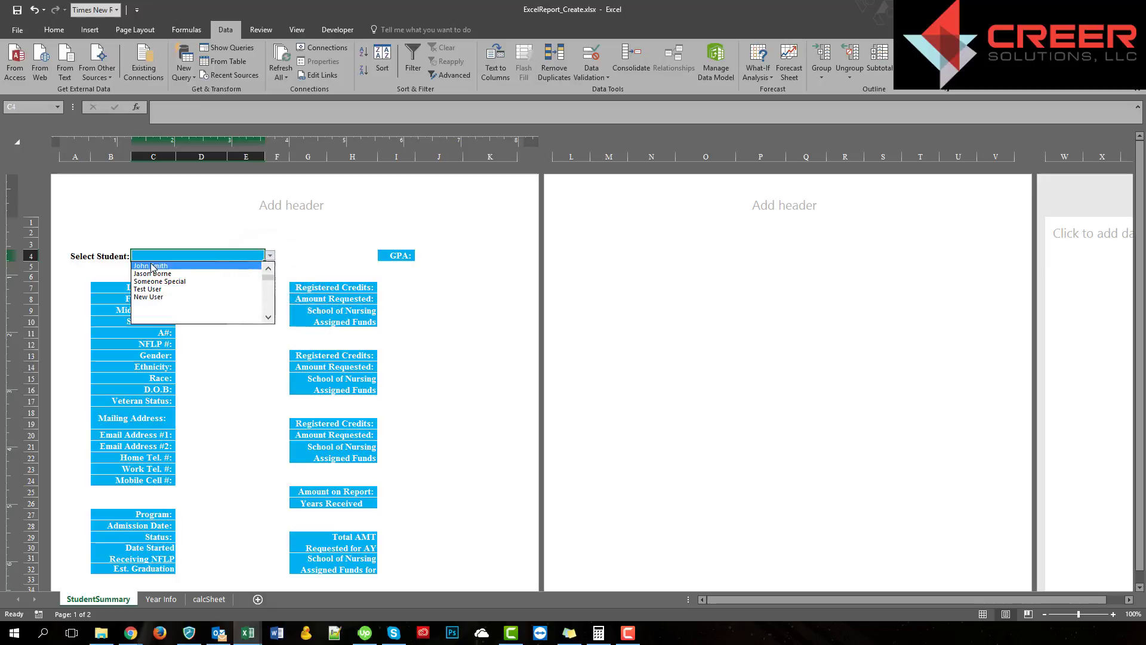
click(160, 266)
click(180, 257)
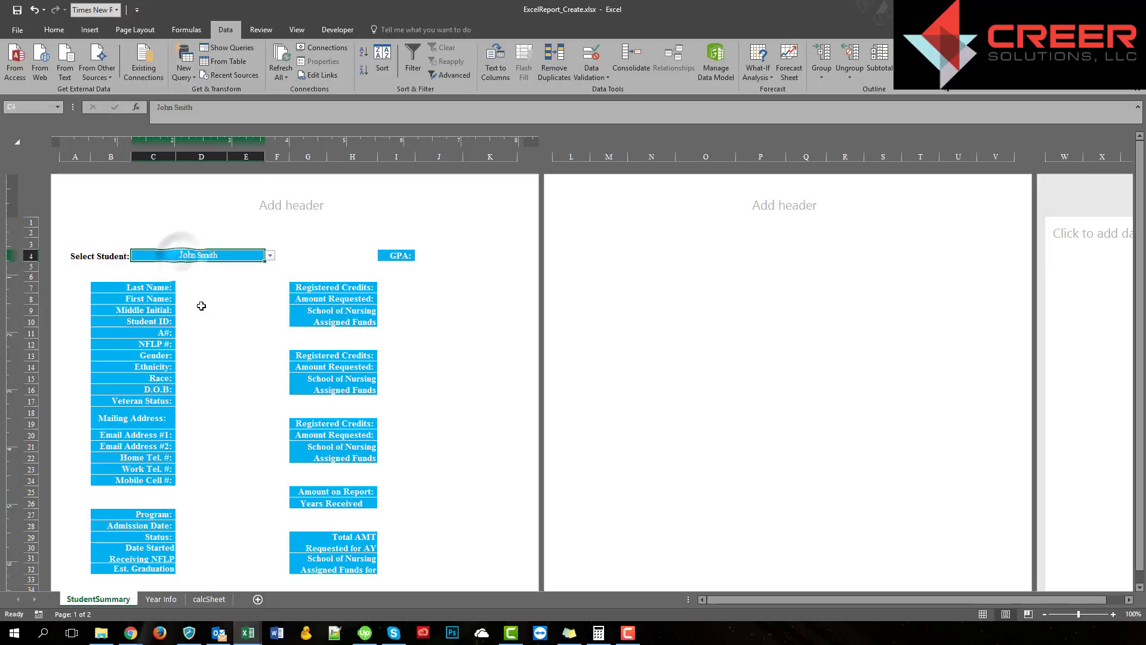
click(201, 306)
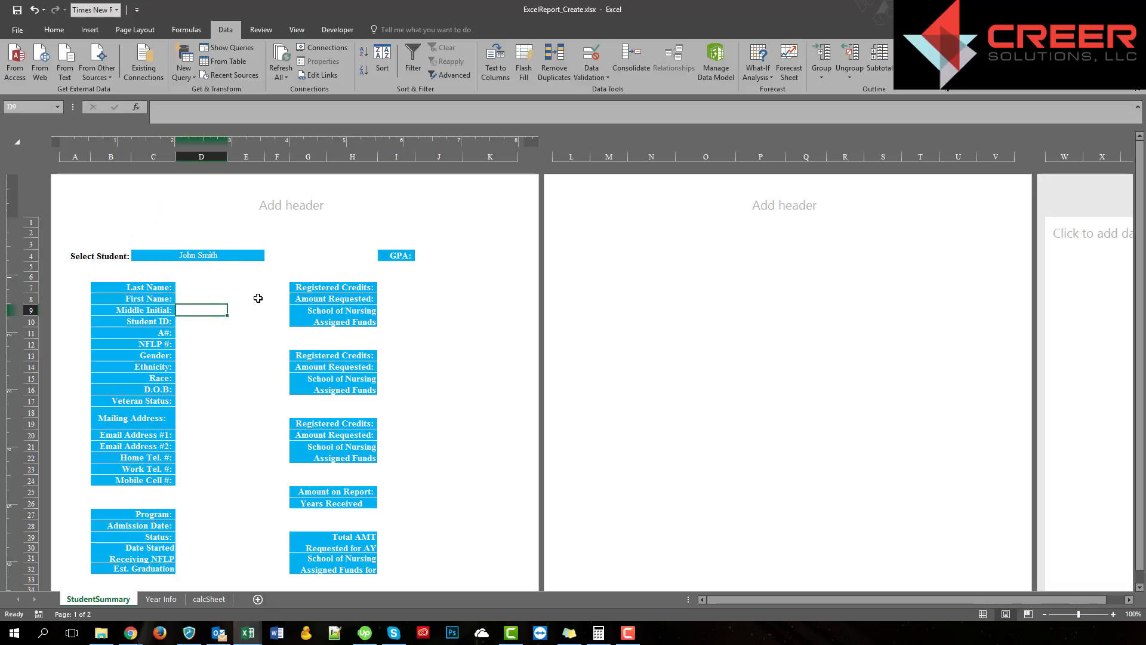
Review the StudentSummary fields, then check the Year Info table's name and the first student's record across its columns.
click(236, 352)
scroll(227, 350, down, 5)
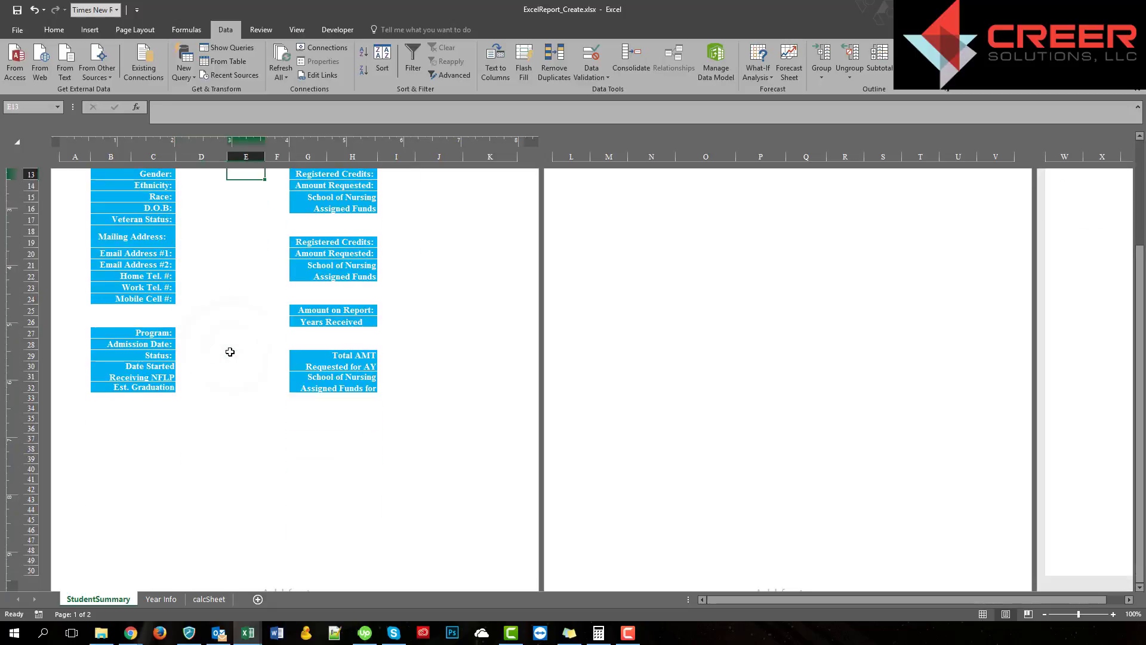
scroll(228, 350, up, 5)
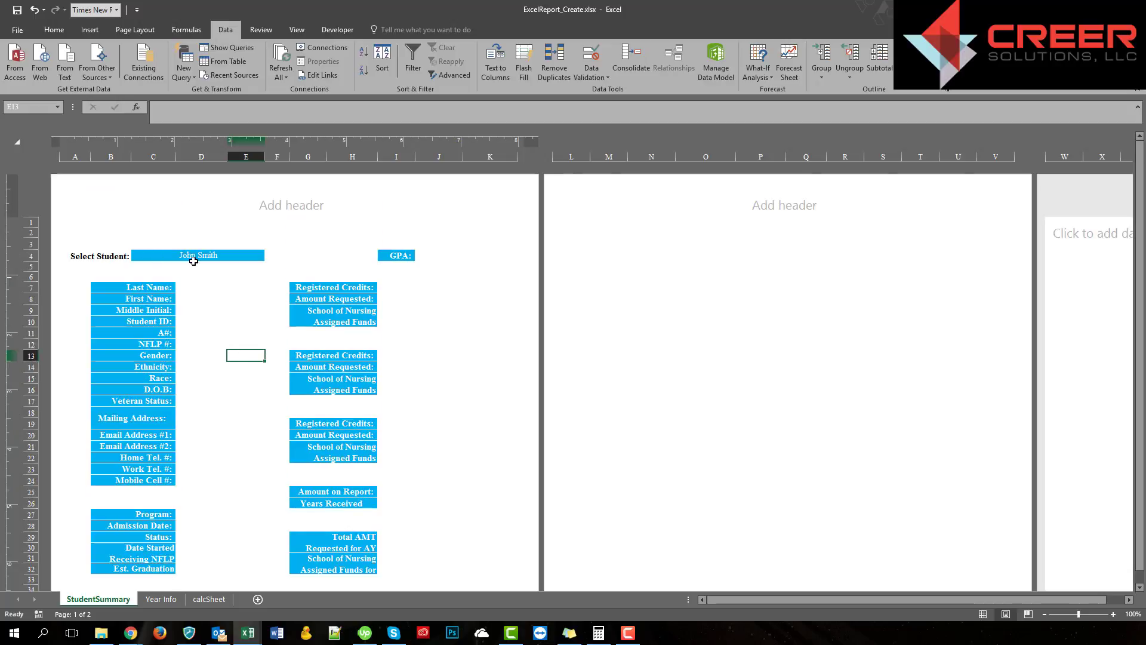
click(159, 599)
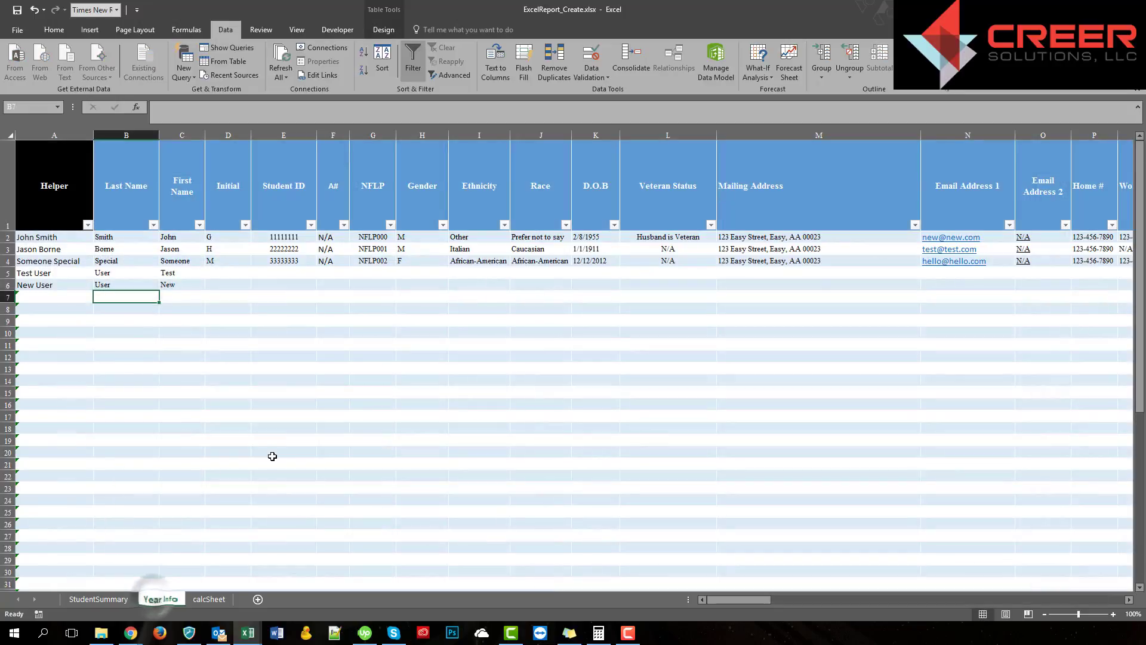
click(263, 464)
click(257, 311)
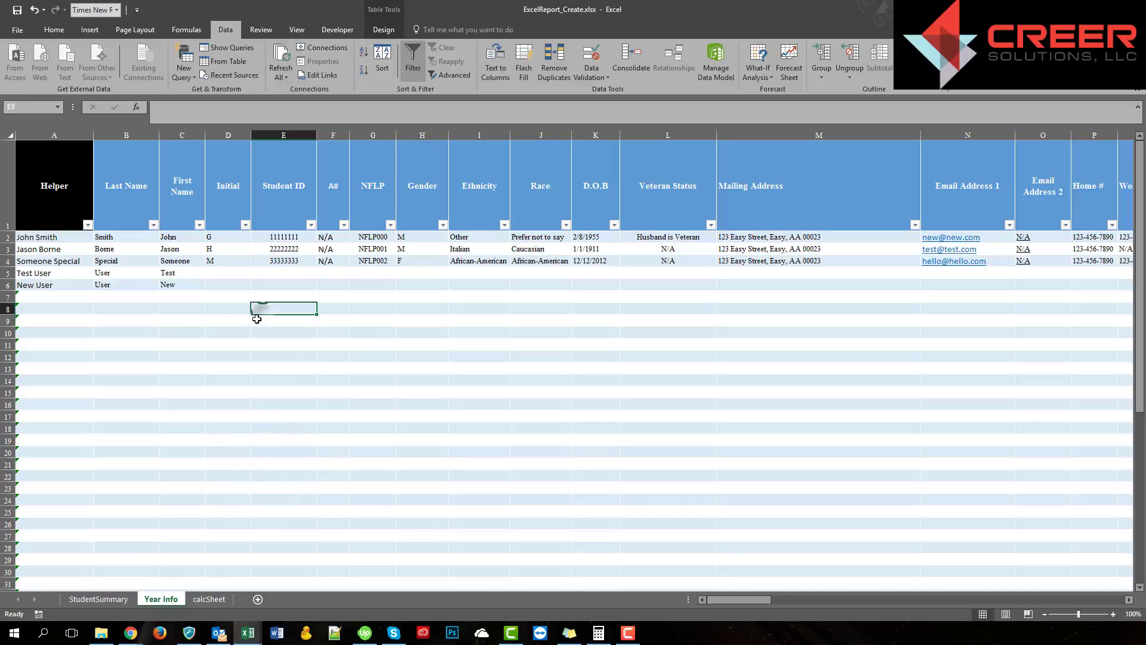
click(385, 30)
click(182, 346)
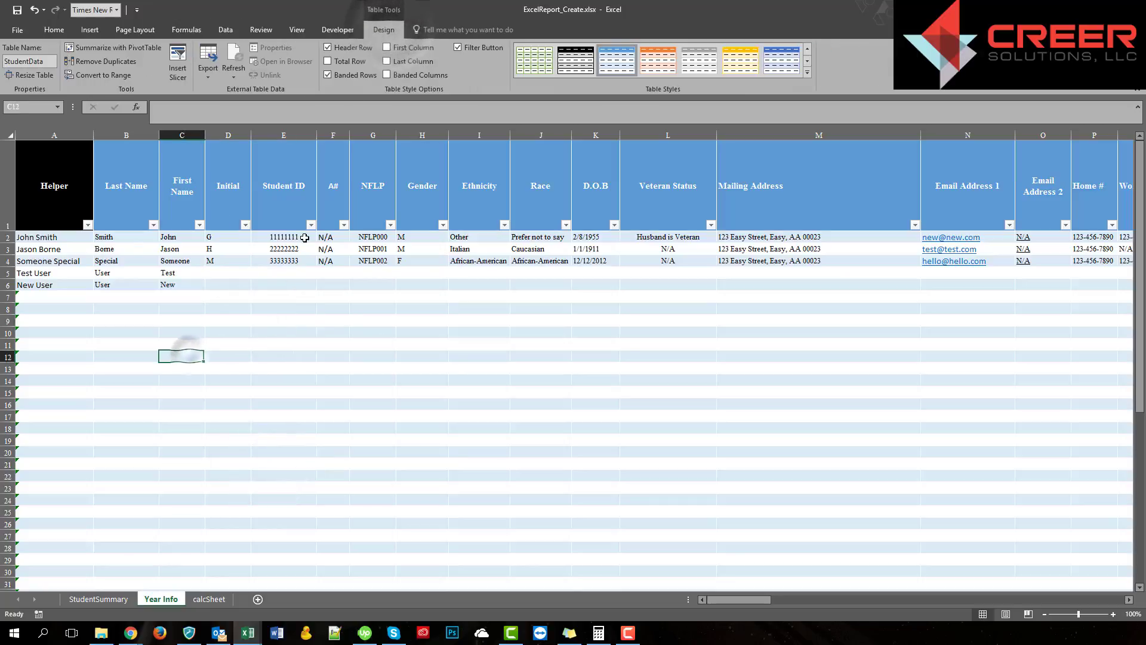
click(285, 343)
drag(170, 237, 1062, 235)
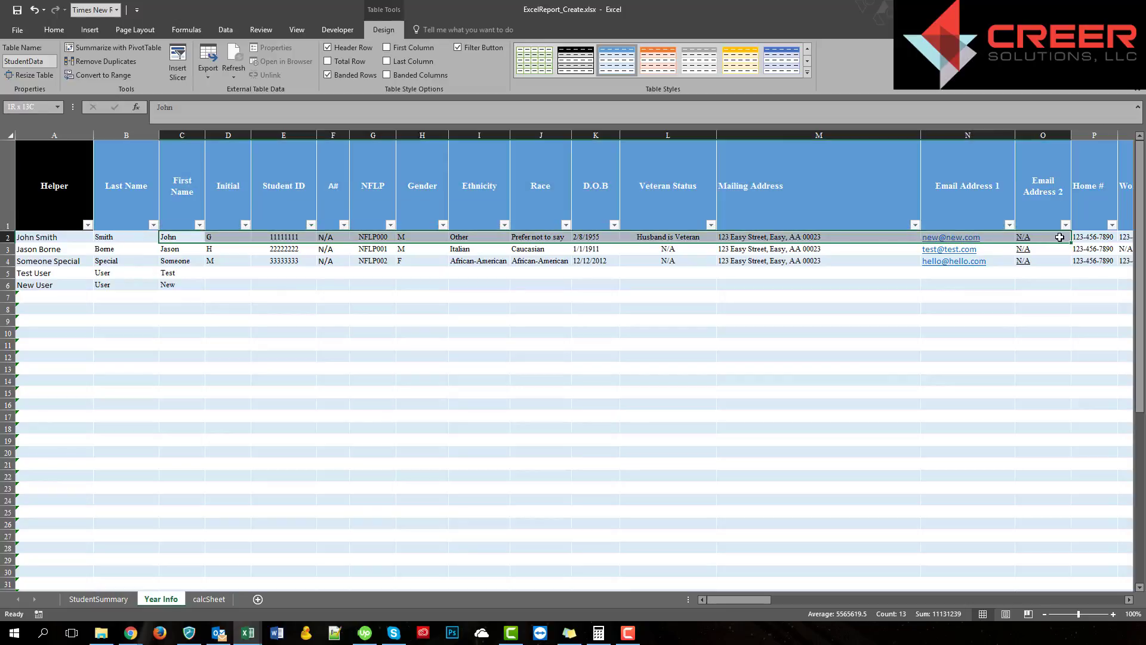
click(139, 330)
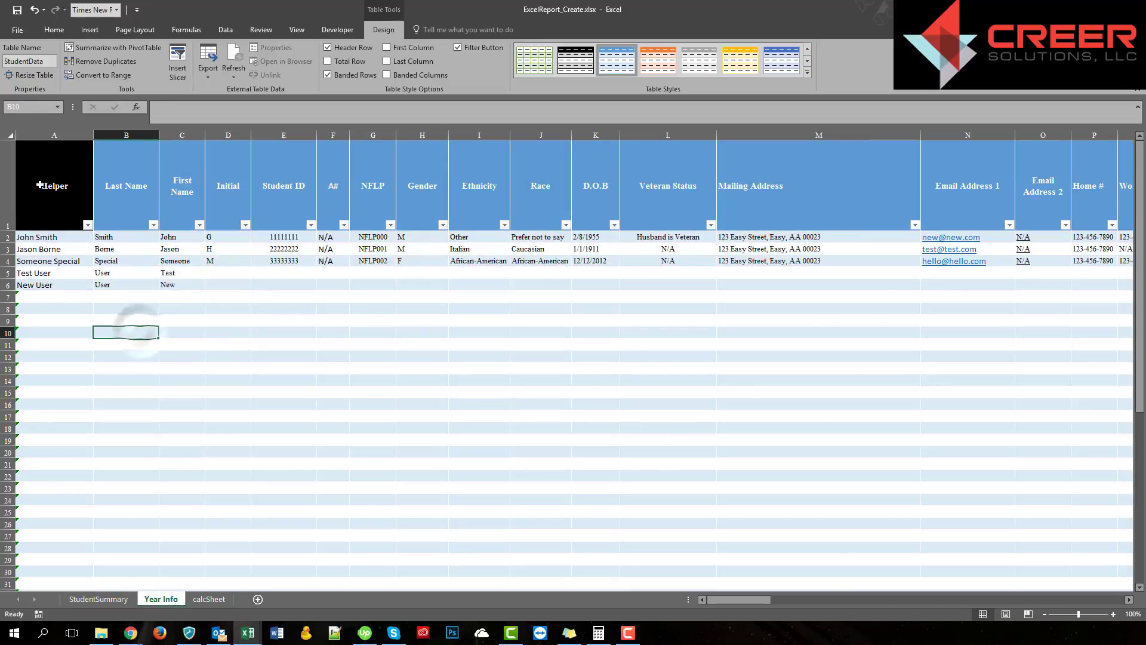
Enter =VLOOKUP(Selected_Student,StudentData,2,0) in cell D7 beside Last Name on StudentSummary.
click(87, 599)
click(200, 288)
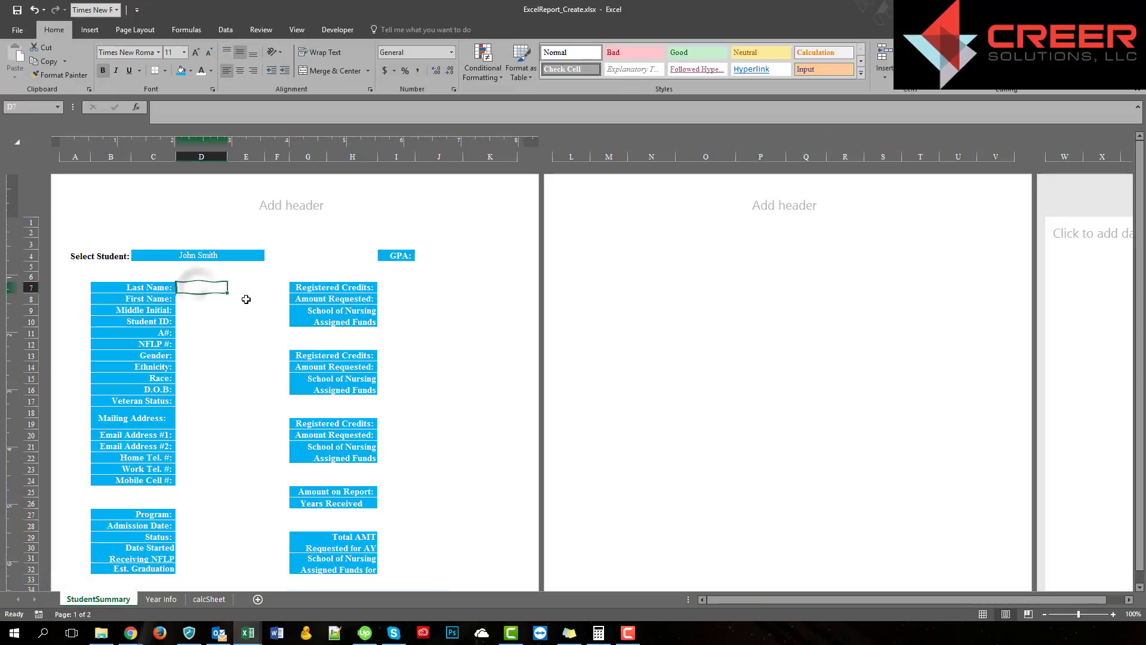
text(=)
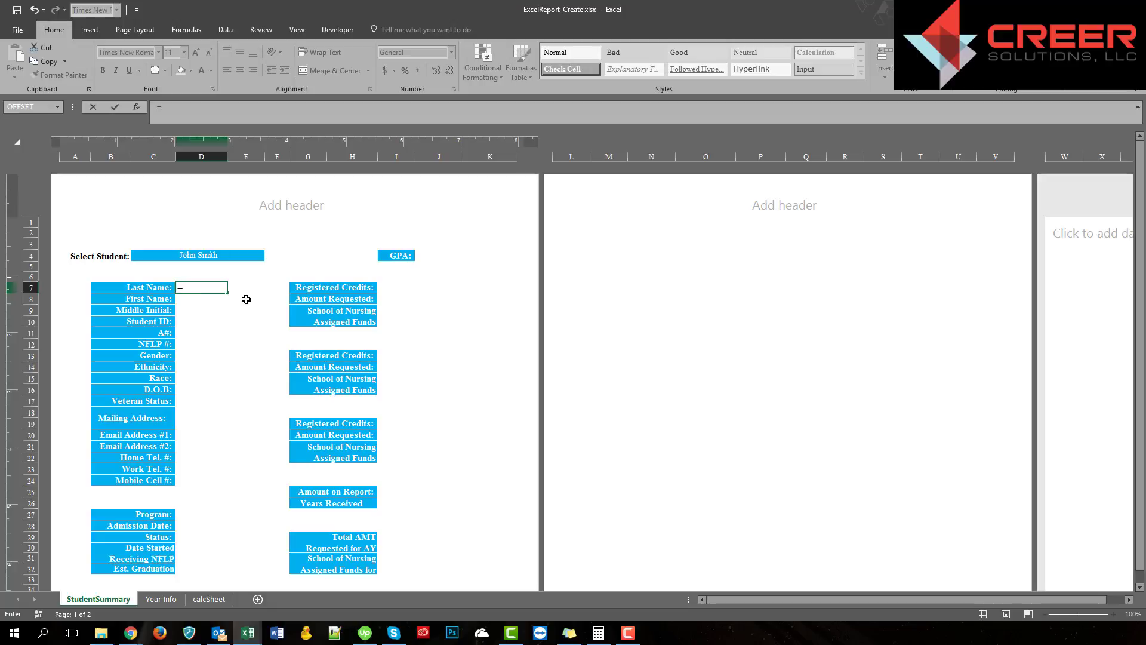
text(VLOOKUP()
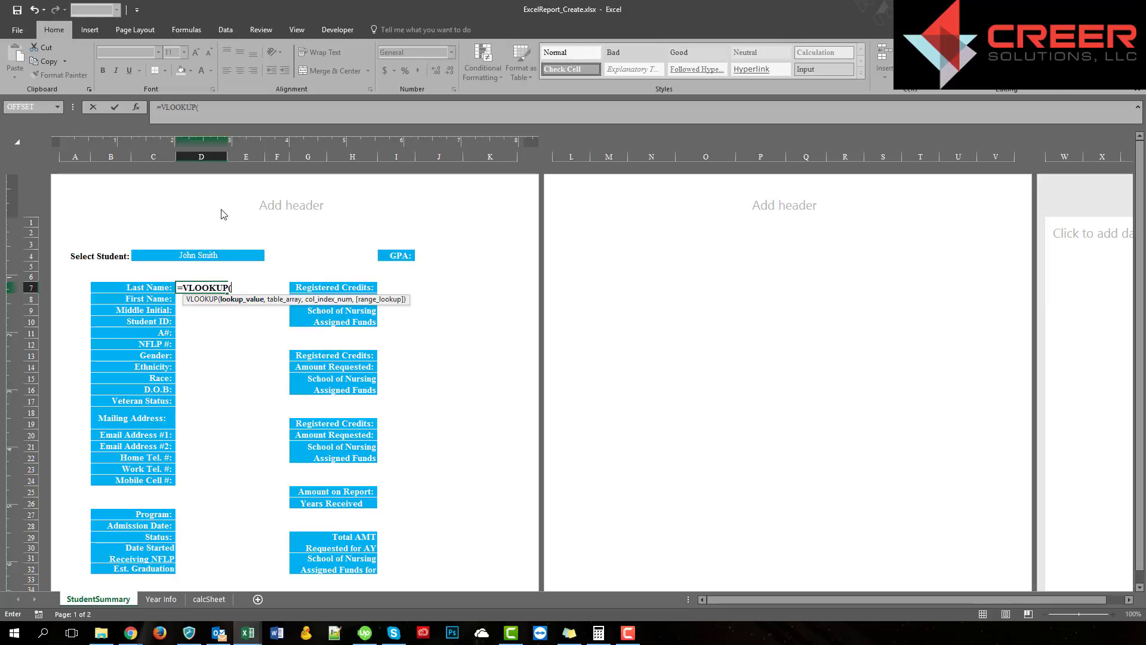
click(181, 253)
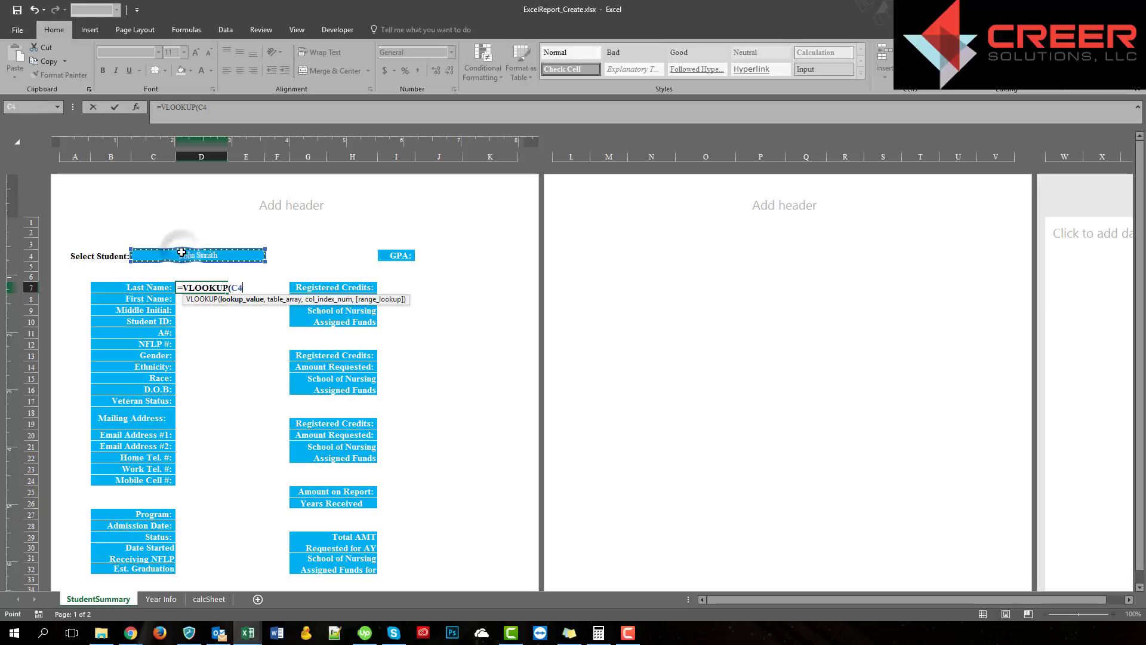
key(BackSpace)
key(BackSpace)
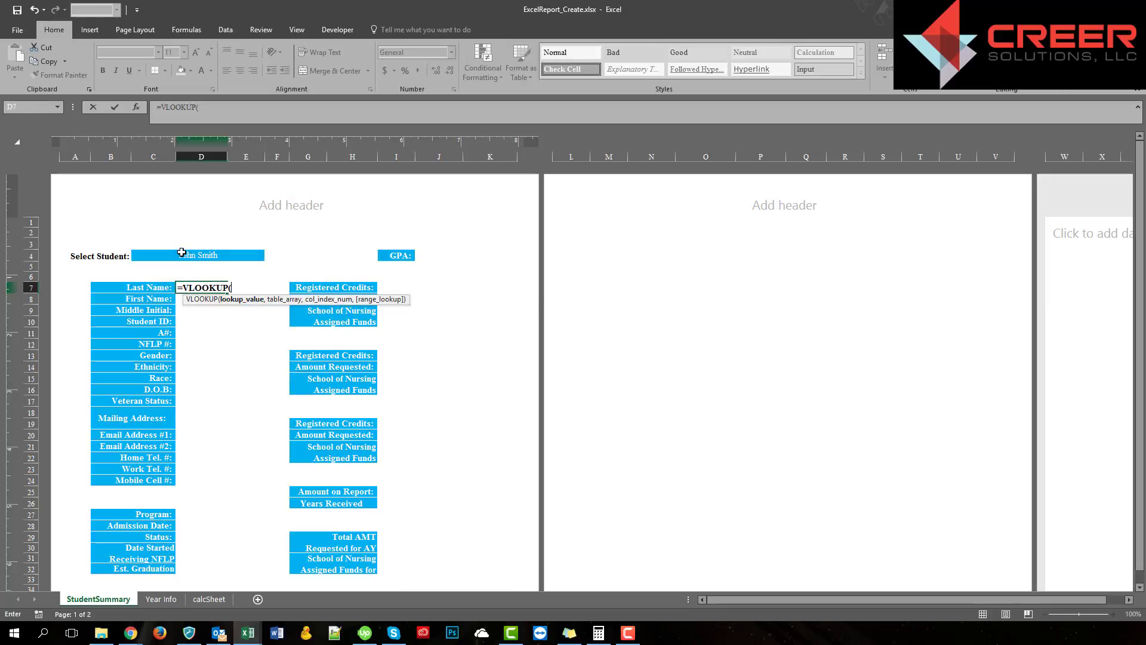
text(Selected_))
text(tudent)
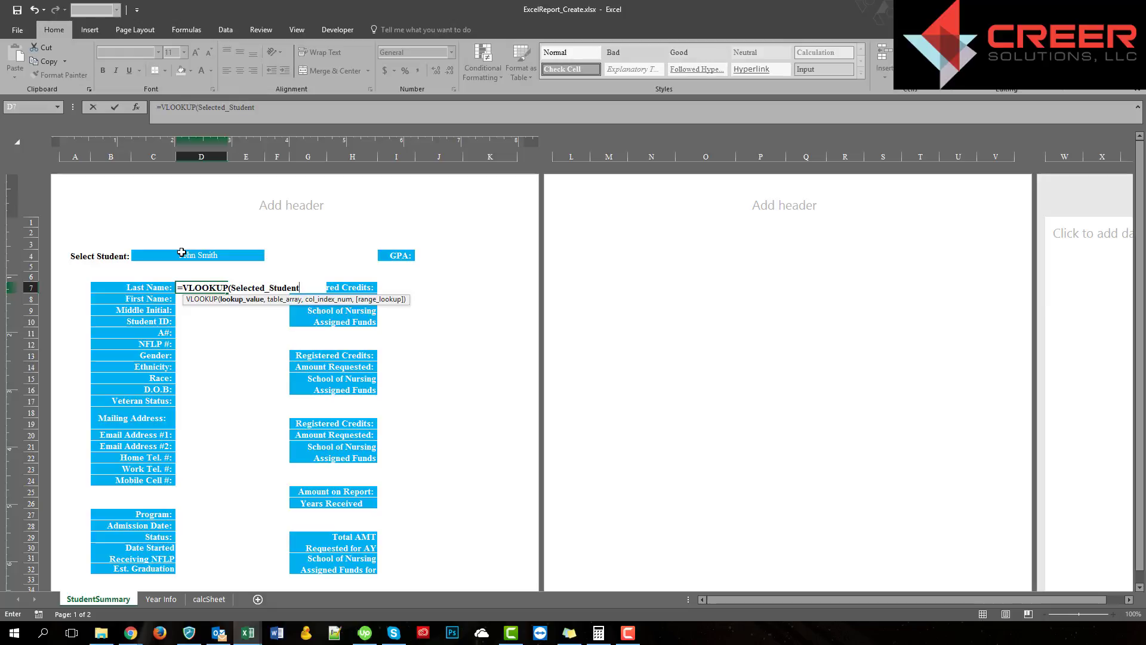
text(,StudentData)
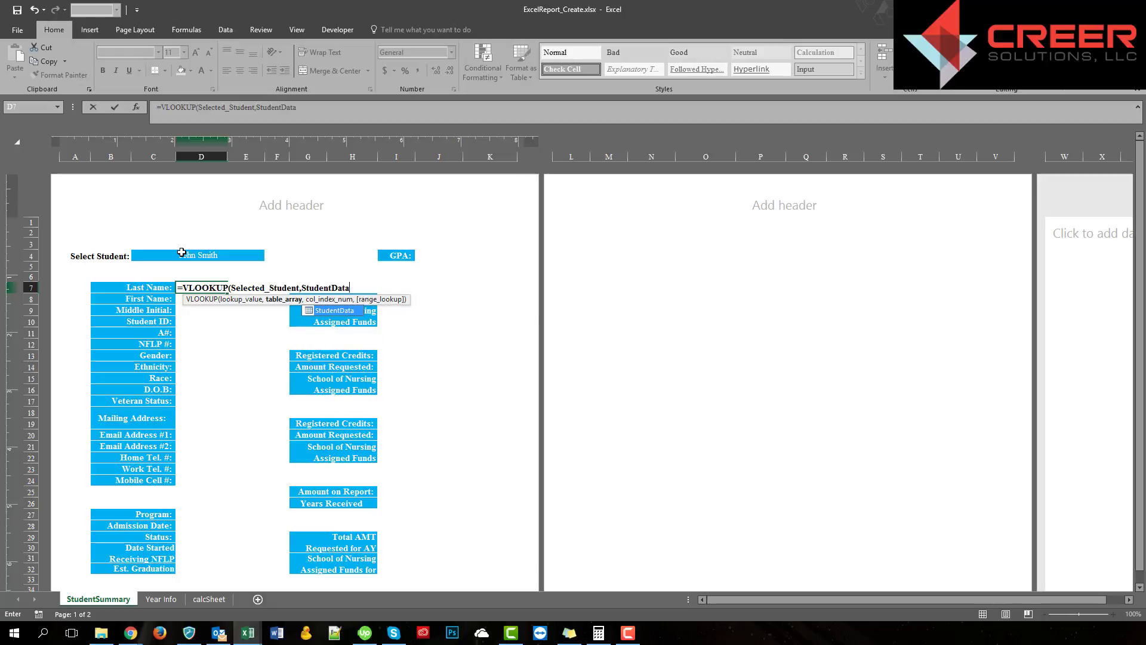
key(Tab)
text(,)
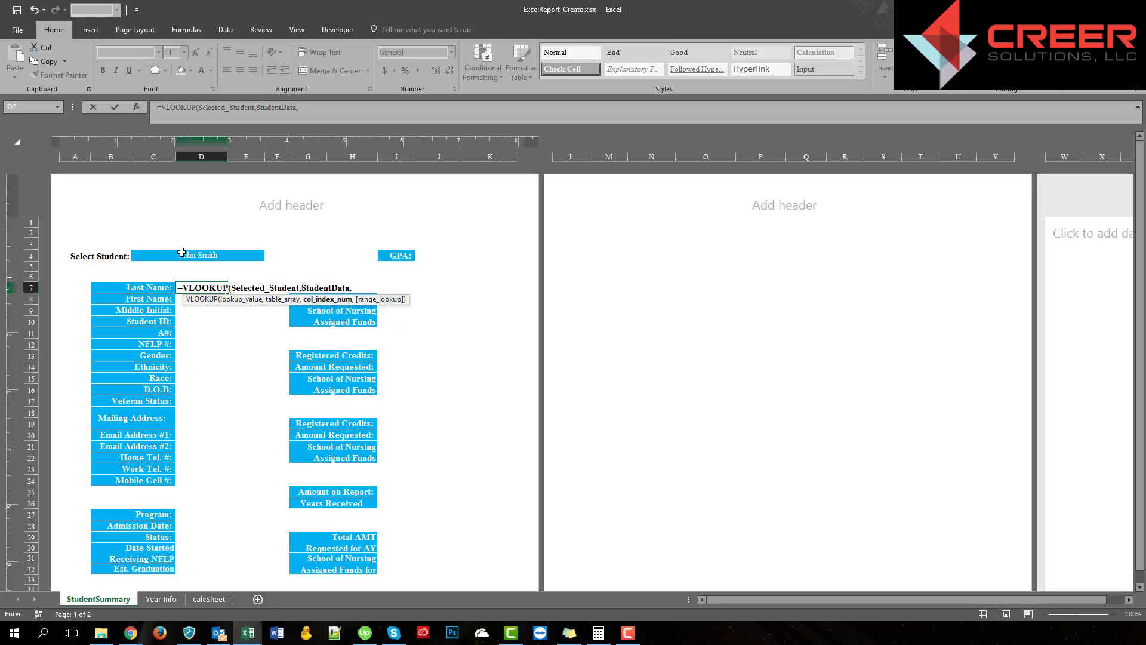
text(2,0)
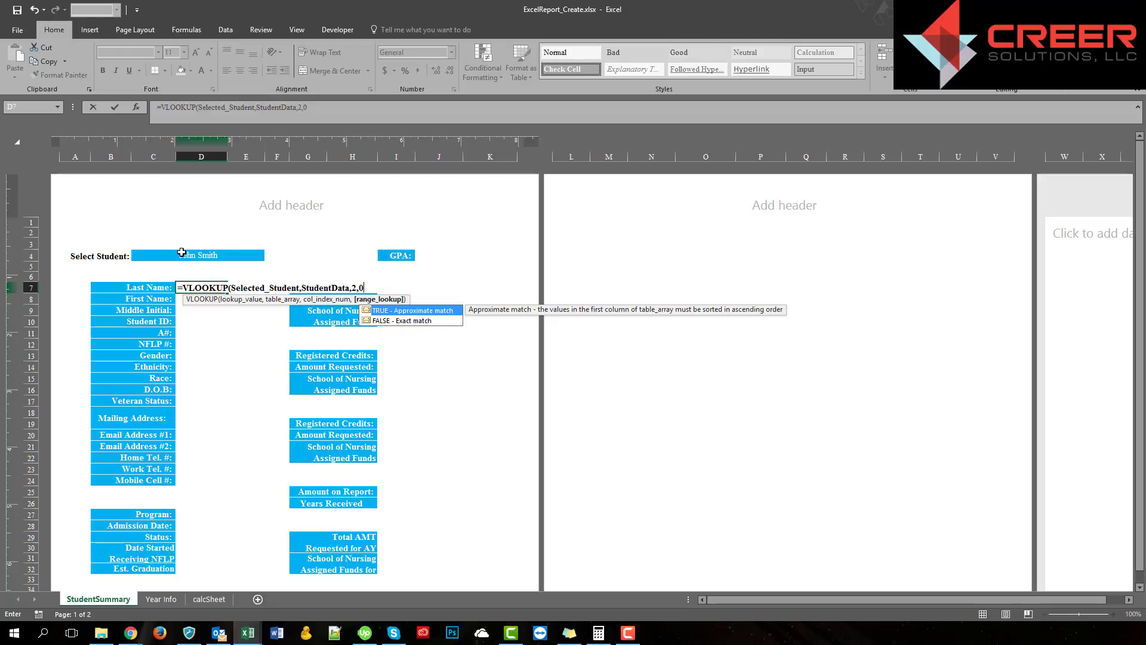
key(Return)
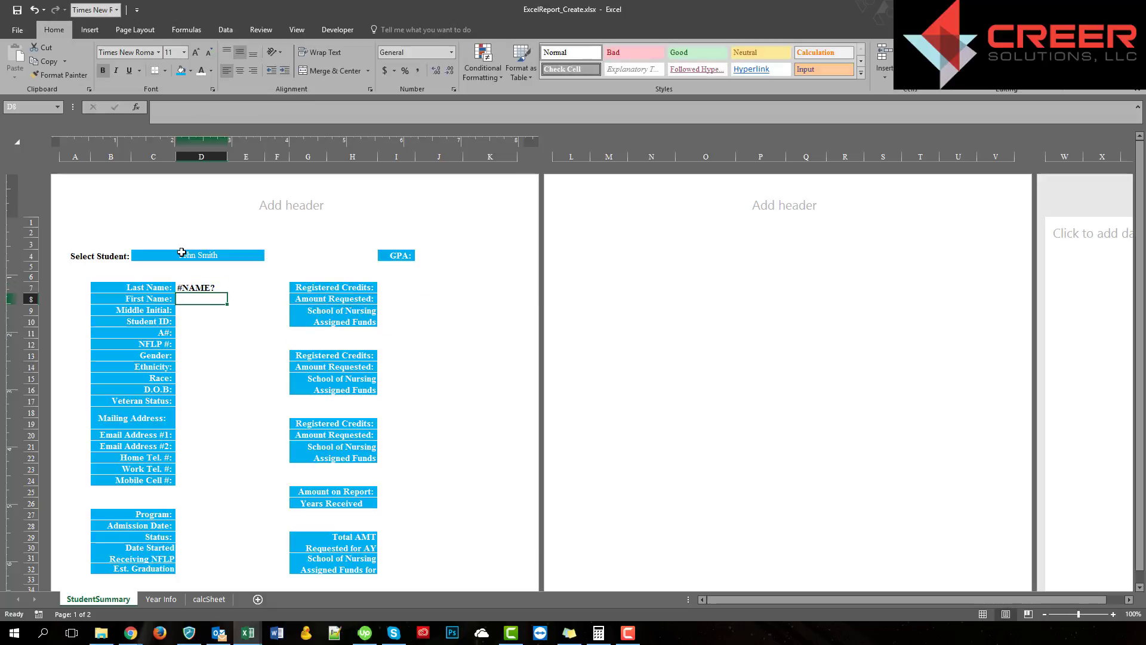
Name the Select Student cell C4 Selected_Student and check the Last Name lookup in D7.
click(181, 253)
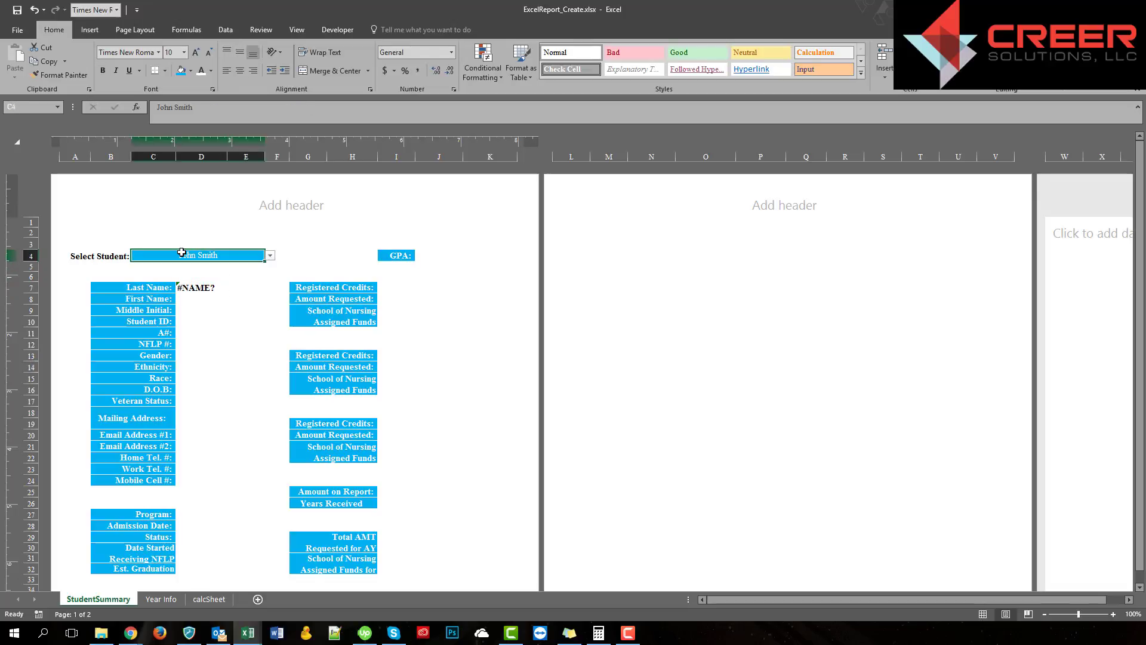
click(30, 108)
text(Se)
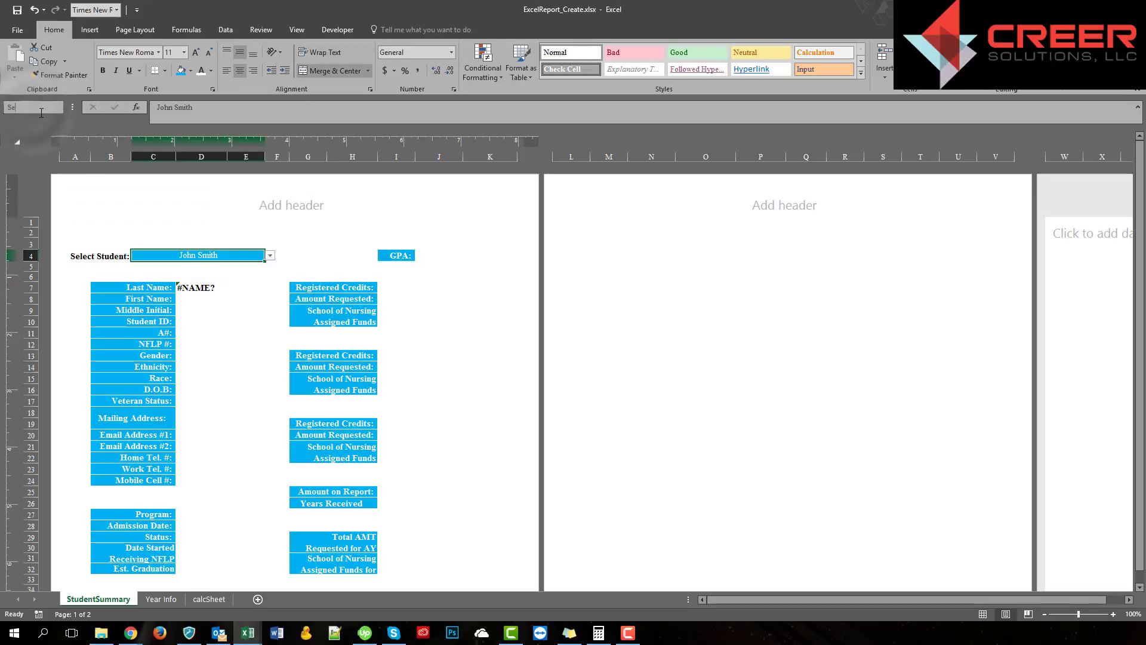
text(lected_Student)
key(Return)
click(199, 290)
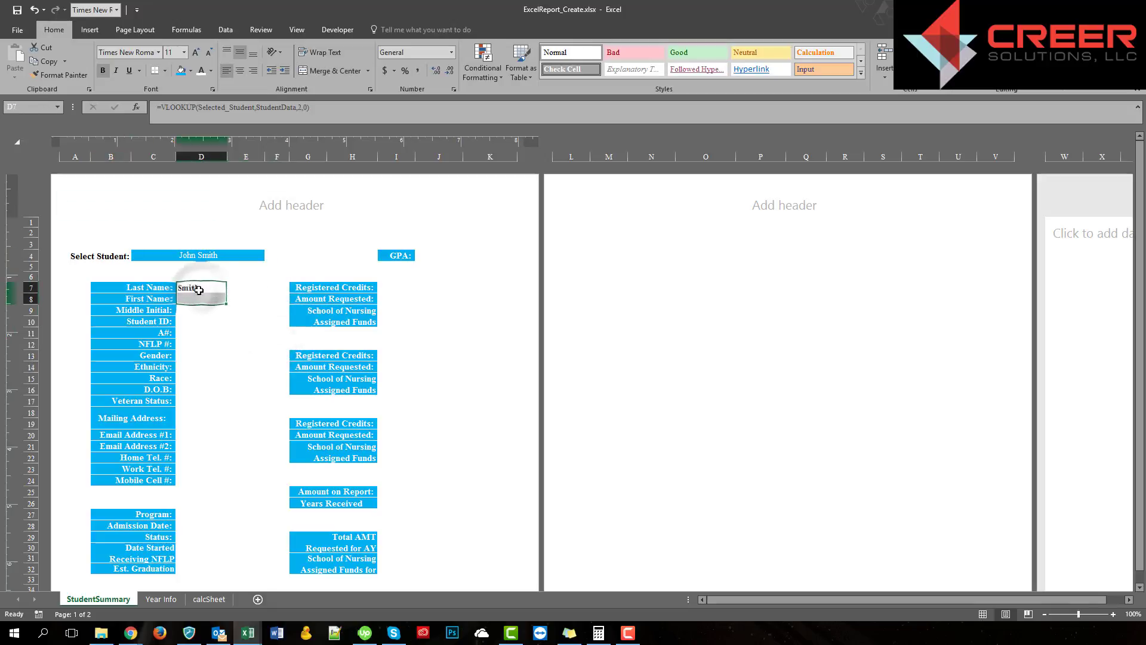
Check the last name column on Year Info, then try to fill the StudentSummary formula in D7 down to D24.
click(160, 599)
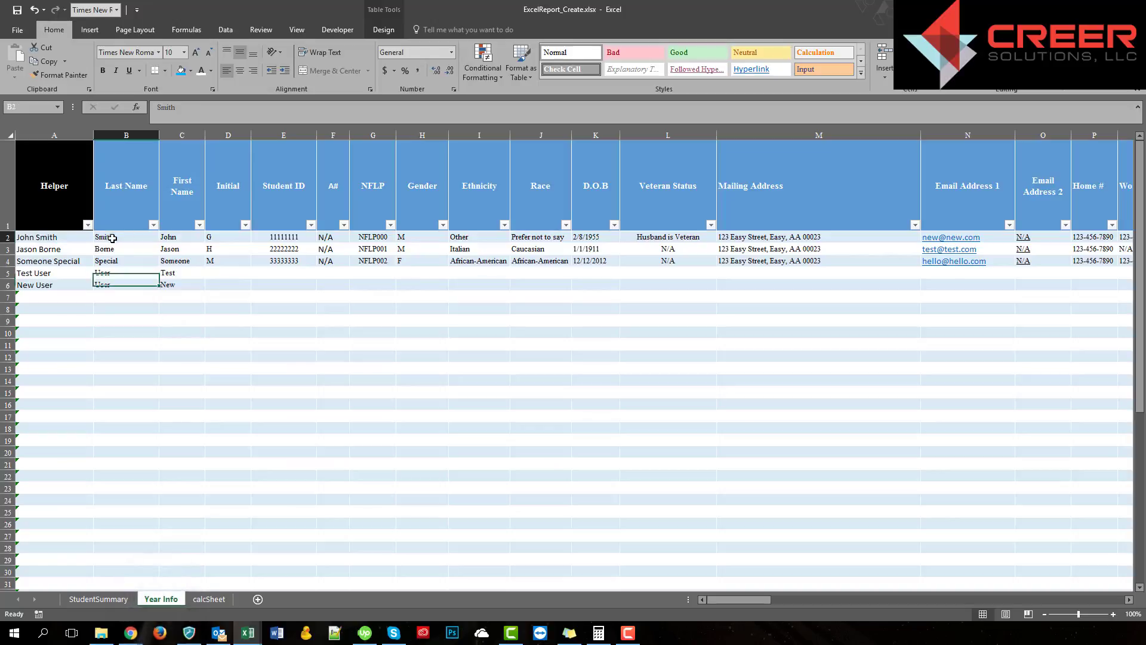
click(87, 598)
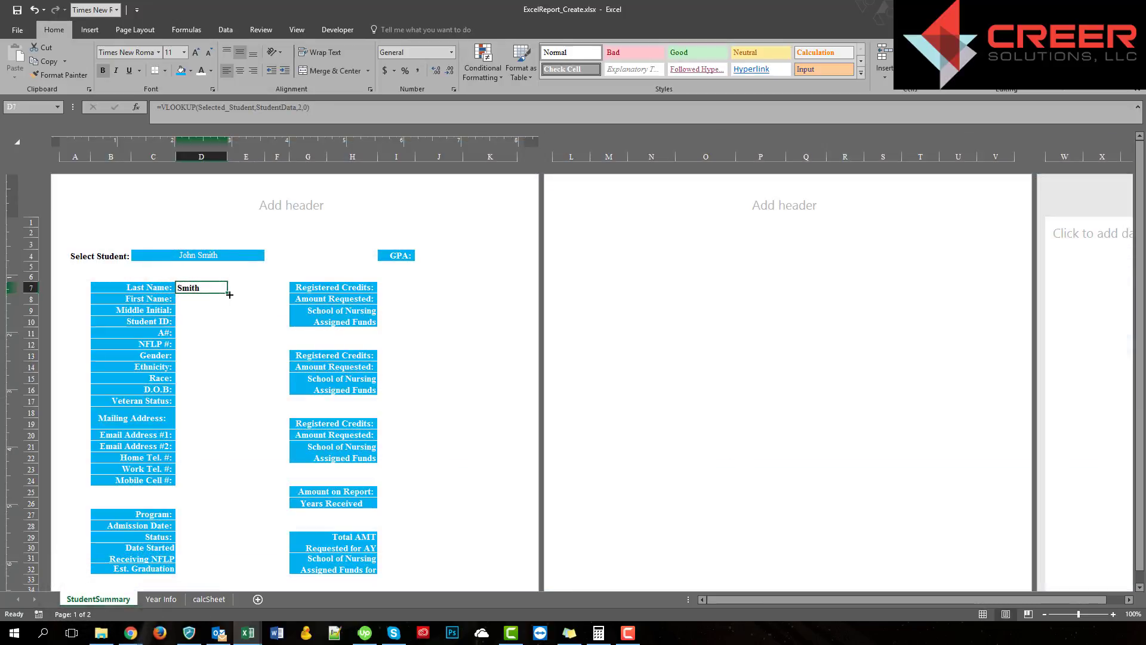
drag(230, 294, 217, 485)
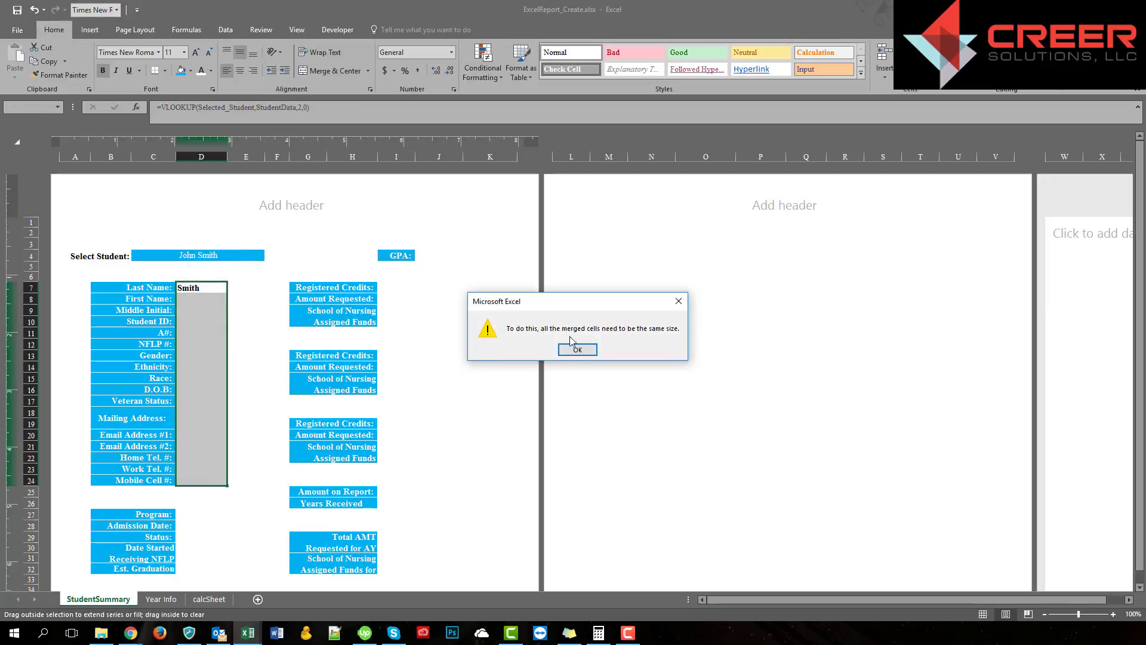
click(577, 349)
Unmerge the cells in D8:F24 and fill the Last Name VLOOKUP from D7 down to D24.
drag(218, 299, 206, 482)
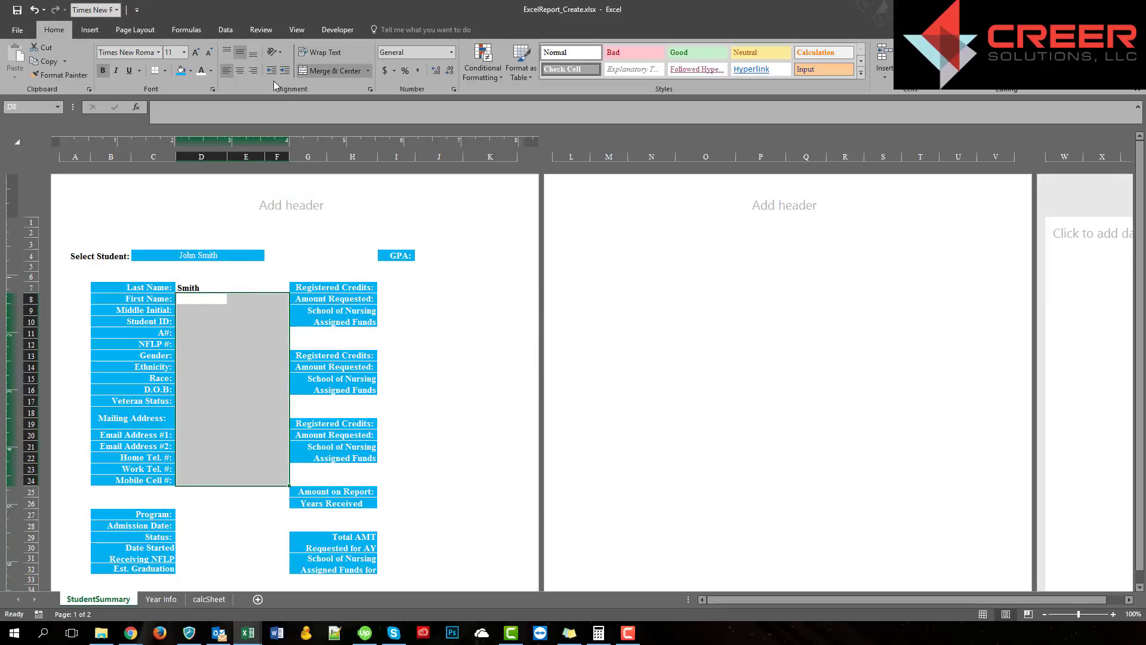
click(335, 70)
click(201, 288)
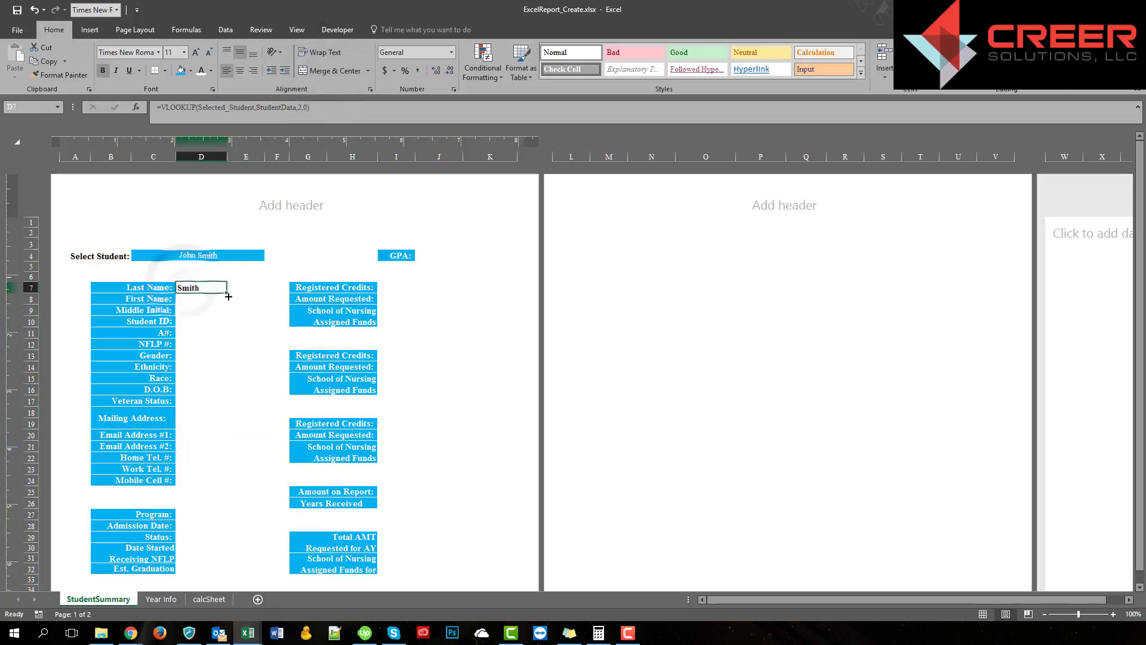
drag(228, 296, 229, 485)
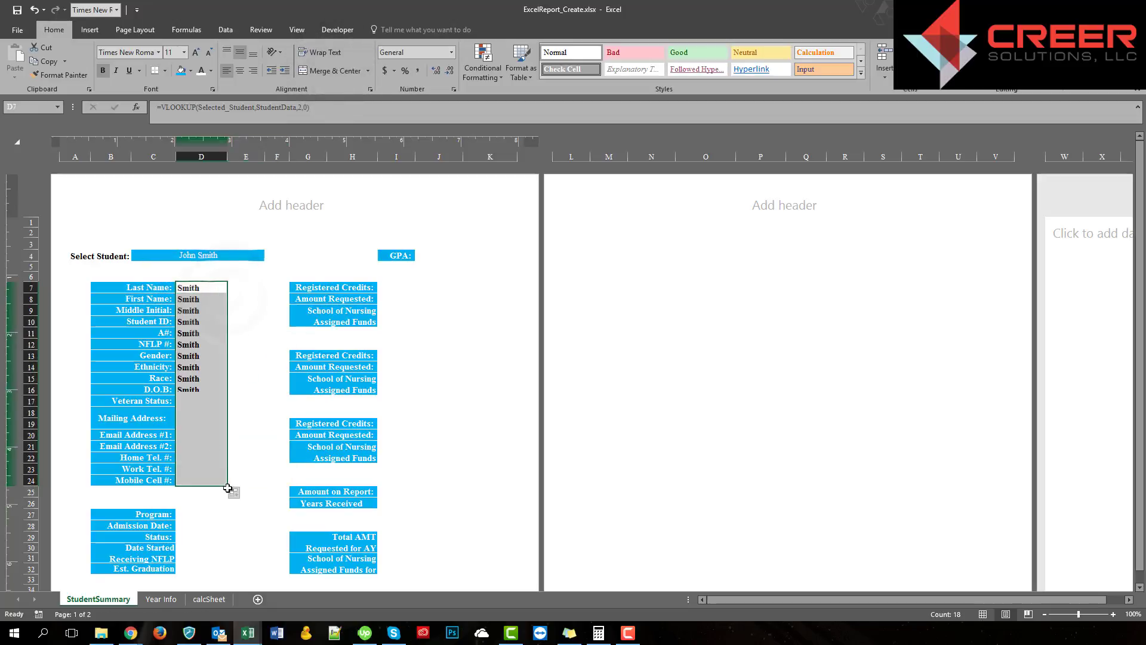
Set the VLOOKUP column index to 3 for First Name in D8 and to 4 for Middle Initial in D9.
click(184, 295)
click(303, 108)
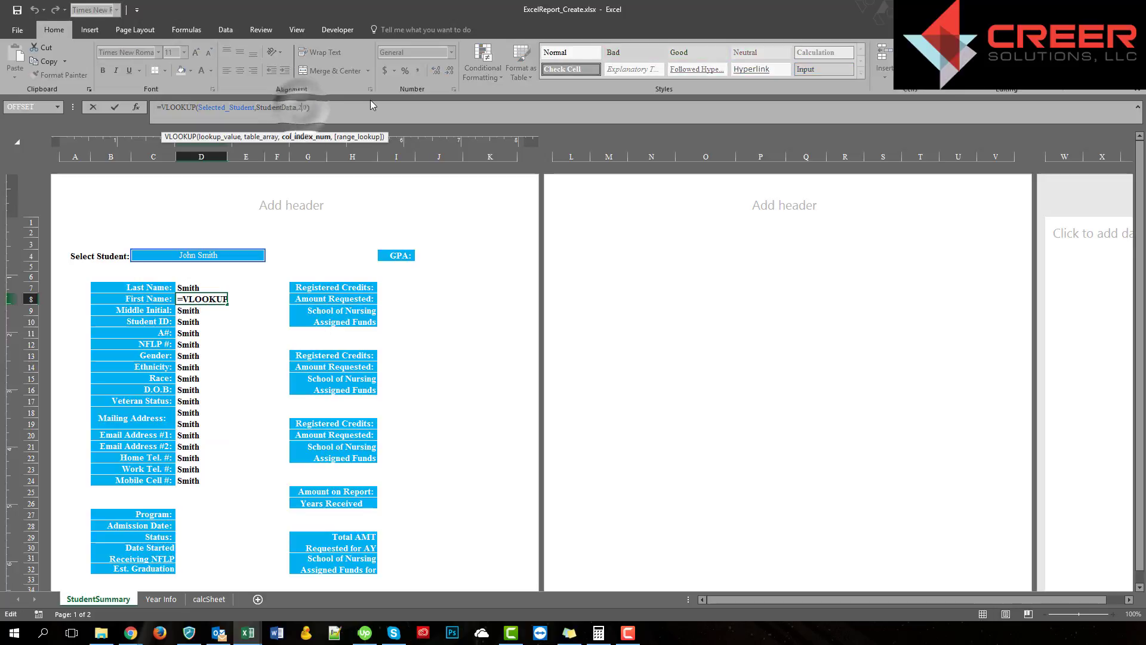
key(BackSpace)
text(3)
key(Return)
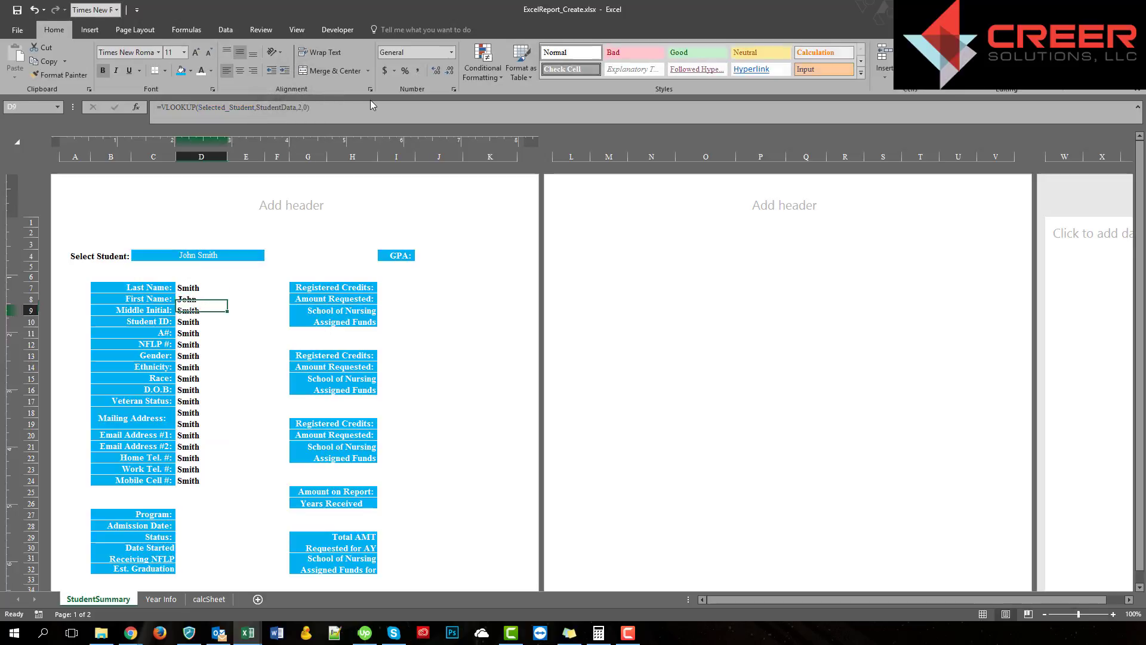
click(302, 107)
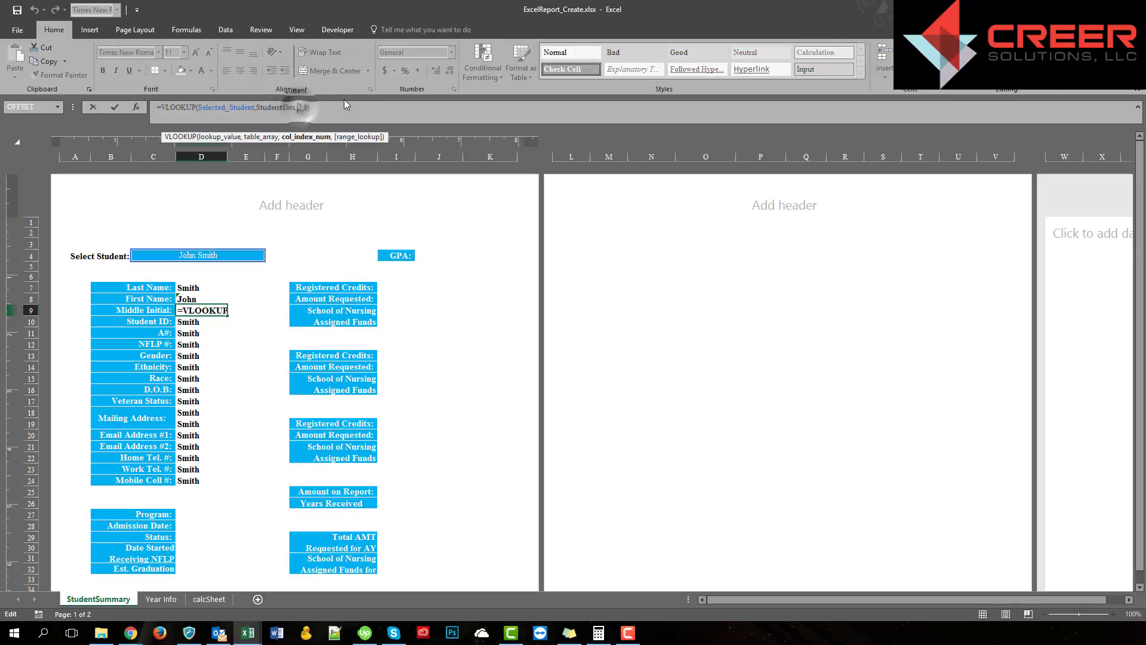
key(BackSpace)
text(4)
key(Return)
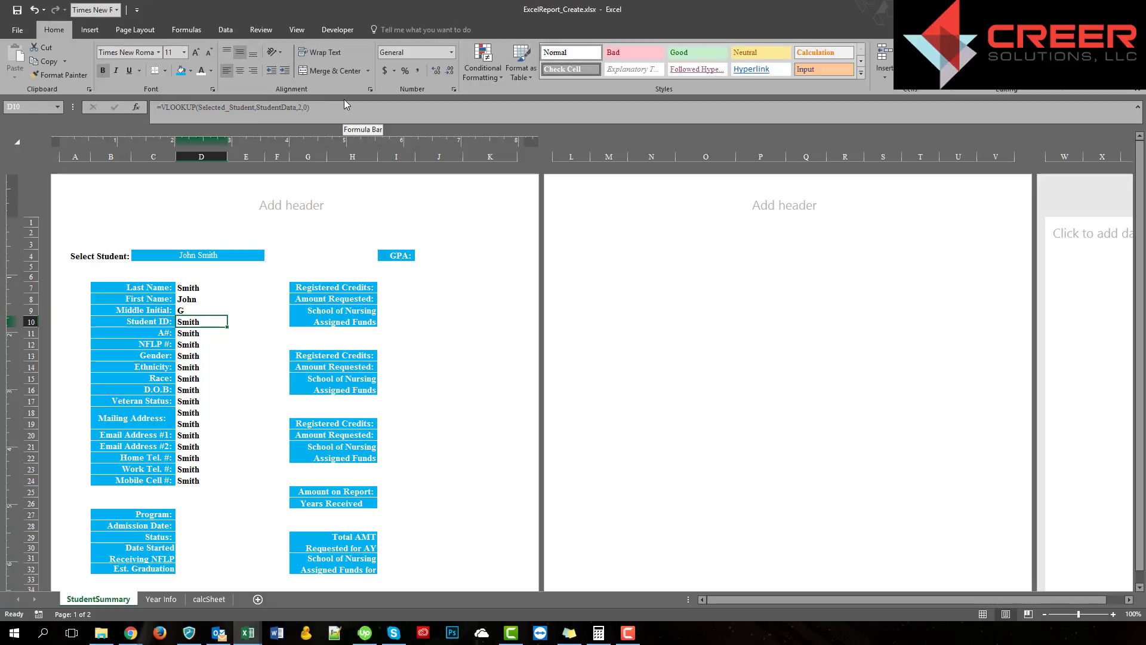
Set the VLOOKUP column index to 5 for Student ID in D10 and to 6 for A# in D11.
click(309, 108)
key(BackSpace)
text(5)
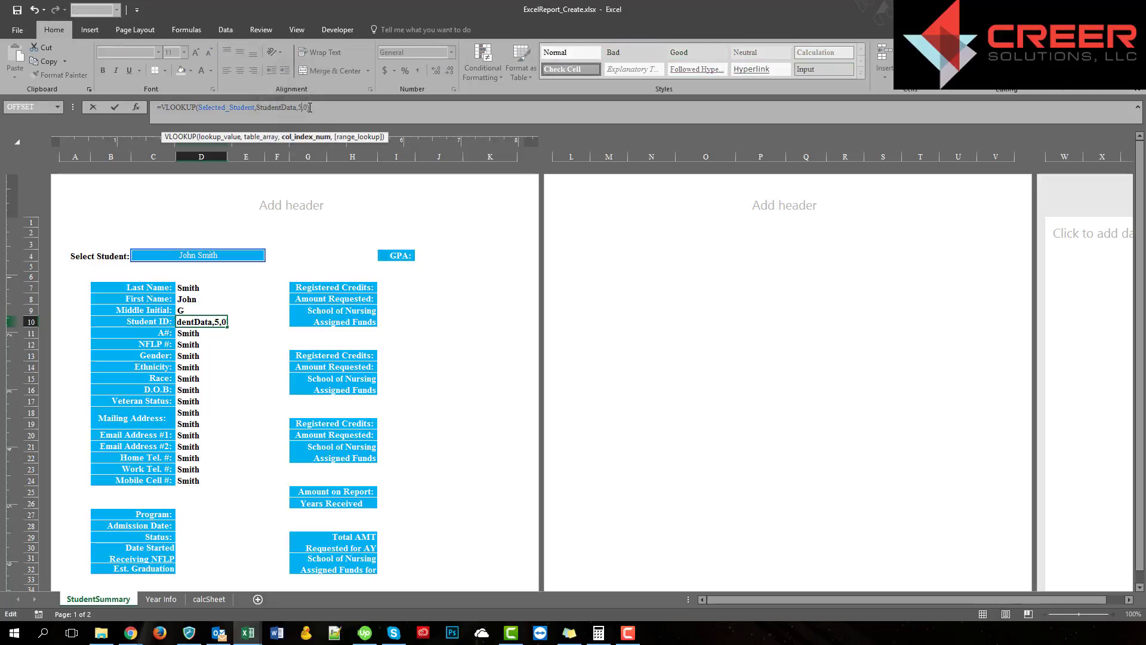
key(Return)
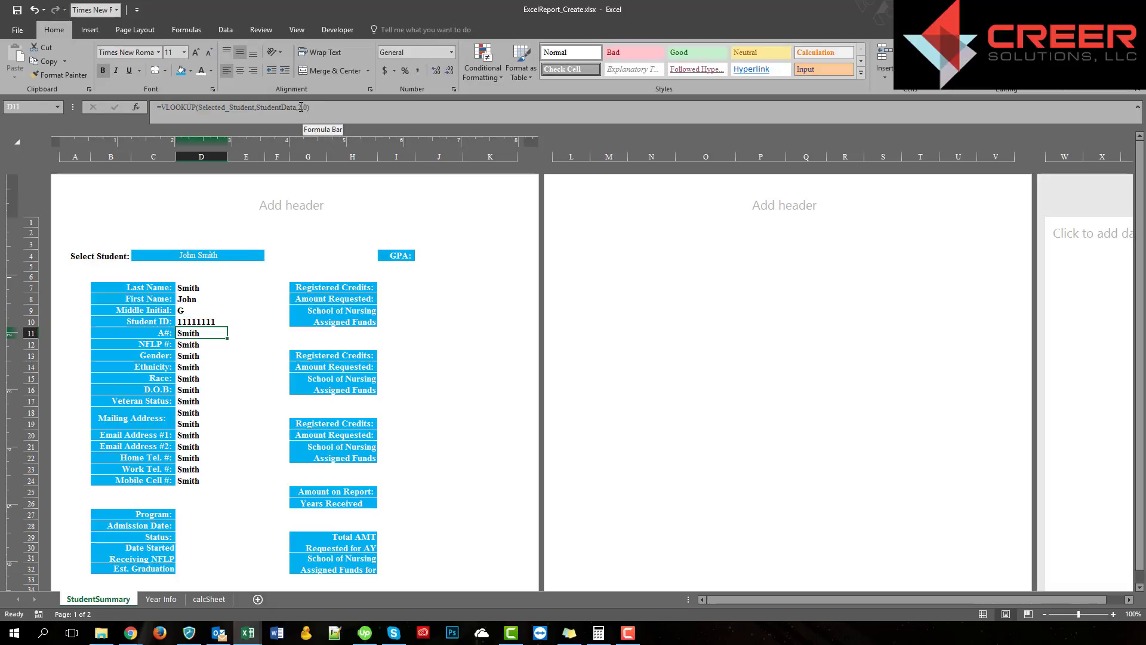
click(300, 107)
key(BackSpace)
text(6)
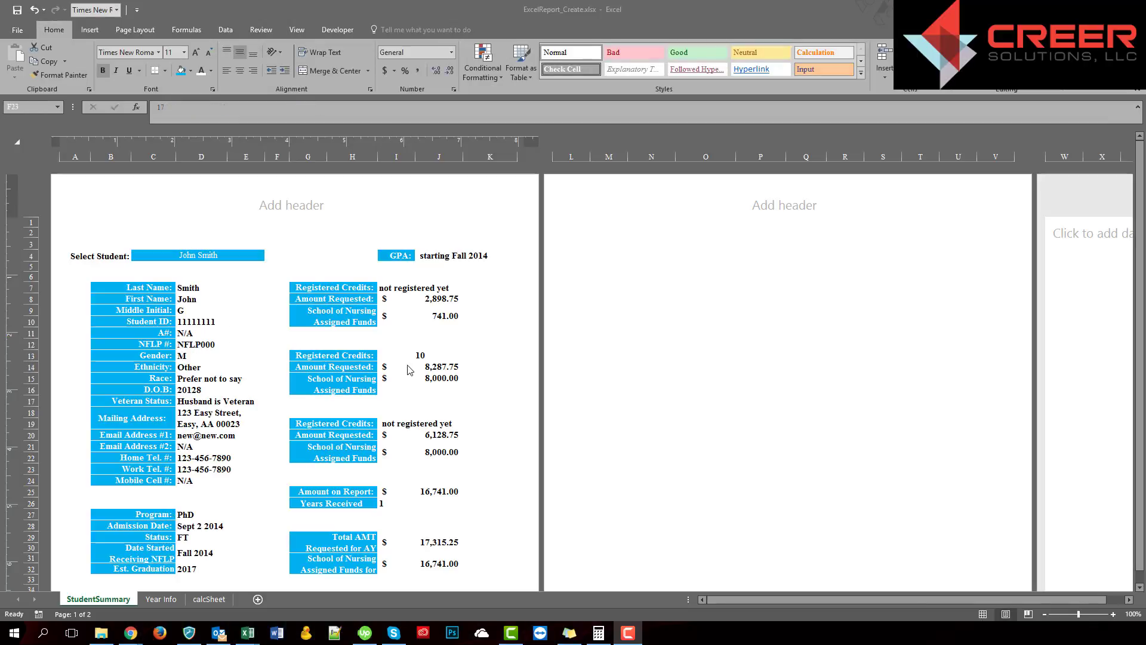
Review the completed report fields, then choose the second student in the Select Student list and check that student's values.
scroll(241, 337, down, 3)
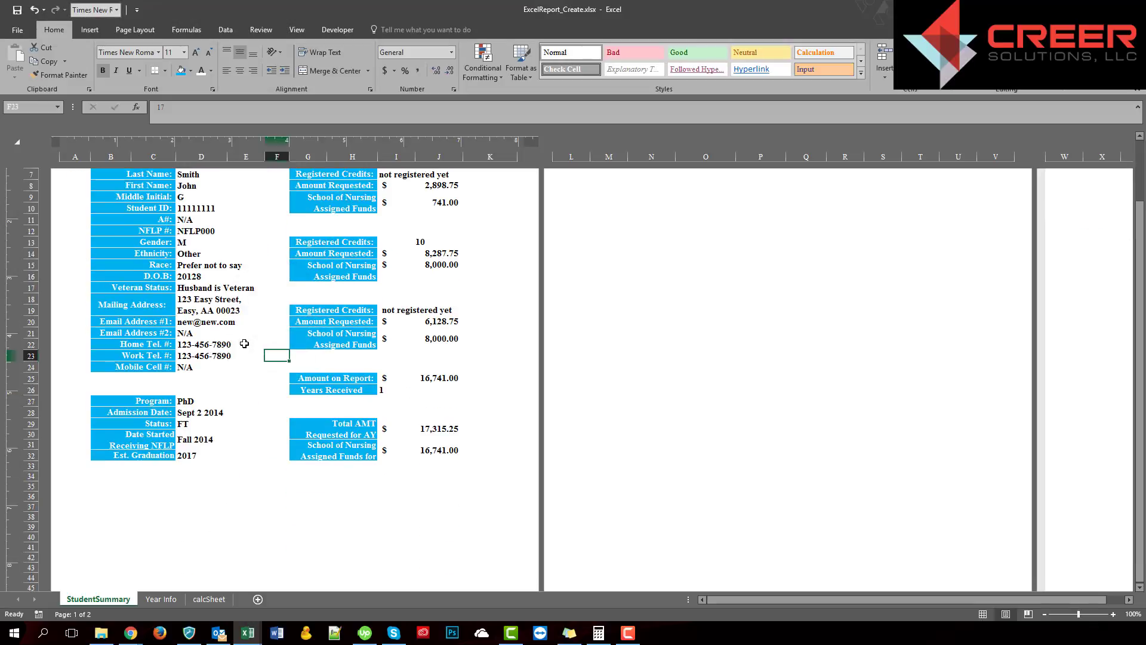
scroll(244, 344, up, 1)
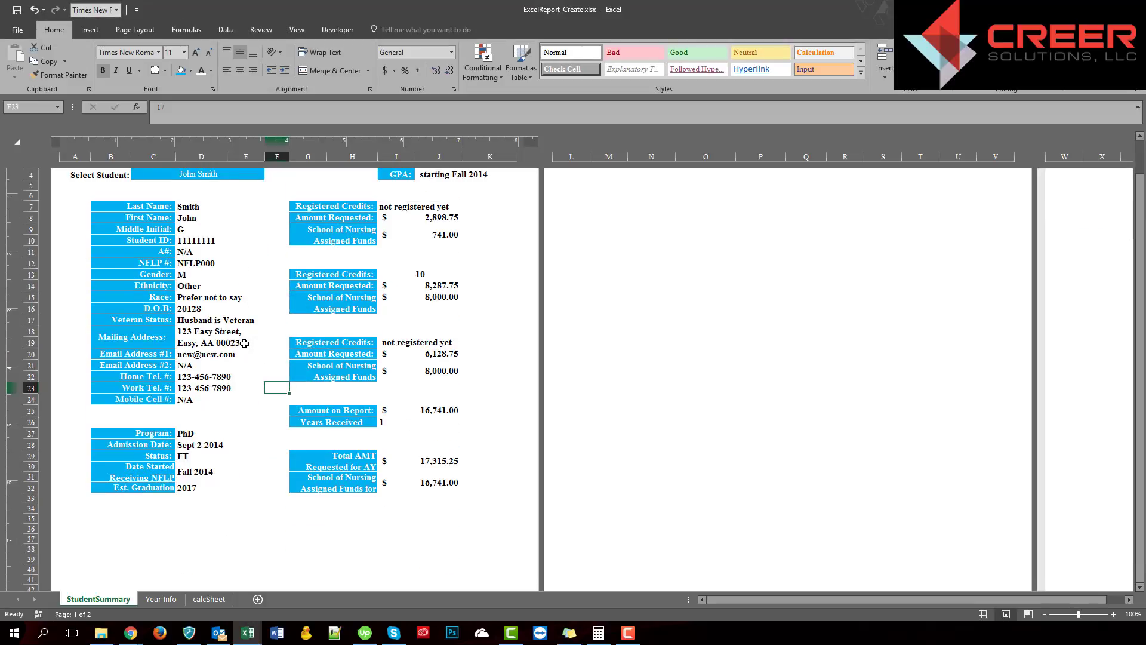
scroll(165, 299, up, 3)
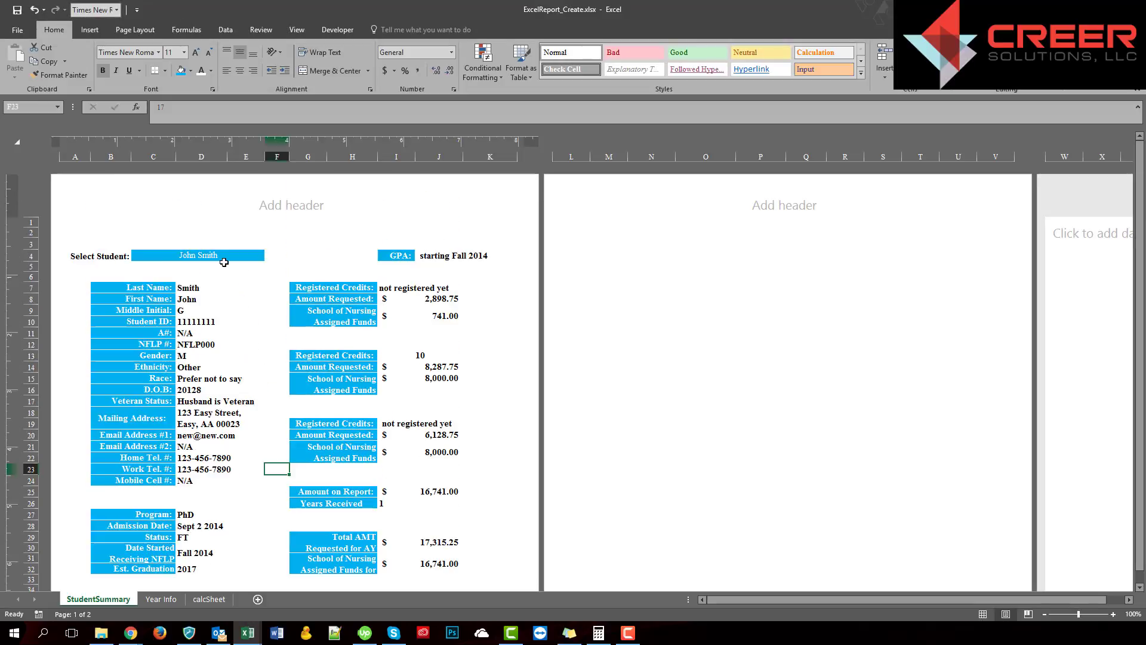
click(200, 255)
click(270, 257)
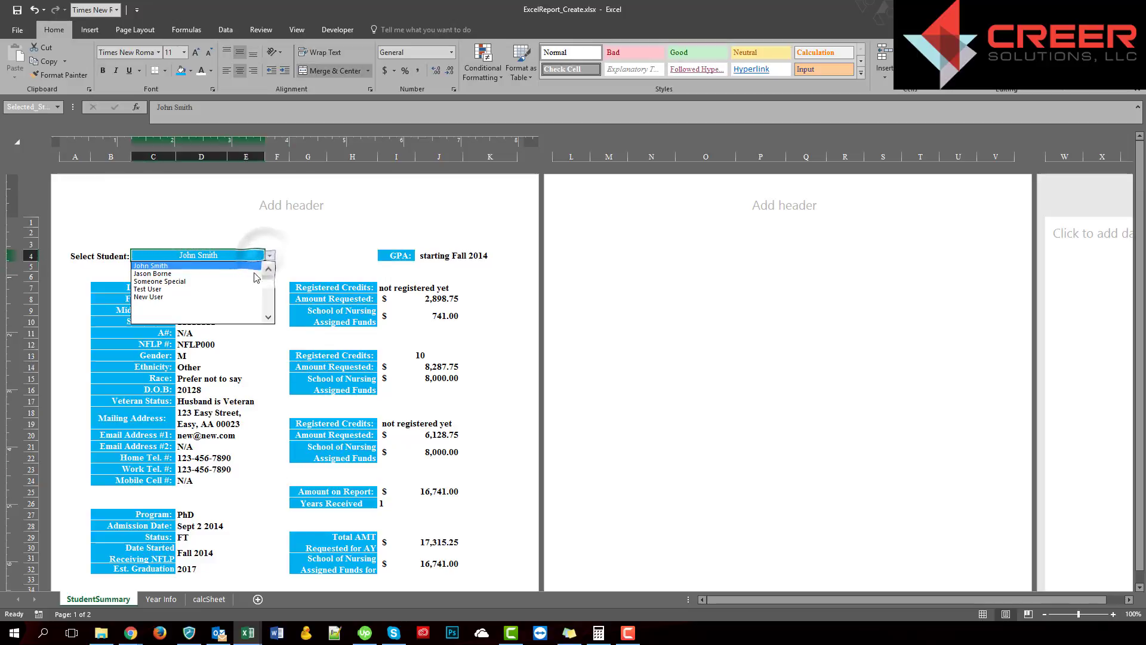
click(235, 273)
click(246, 290)
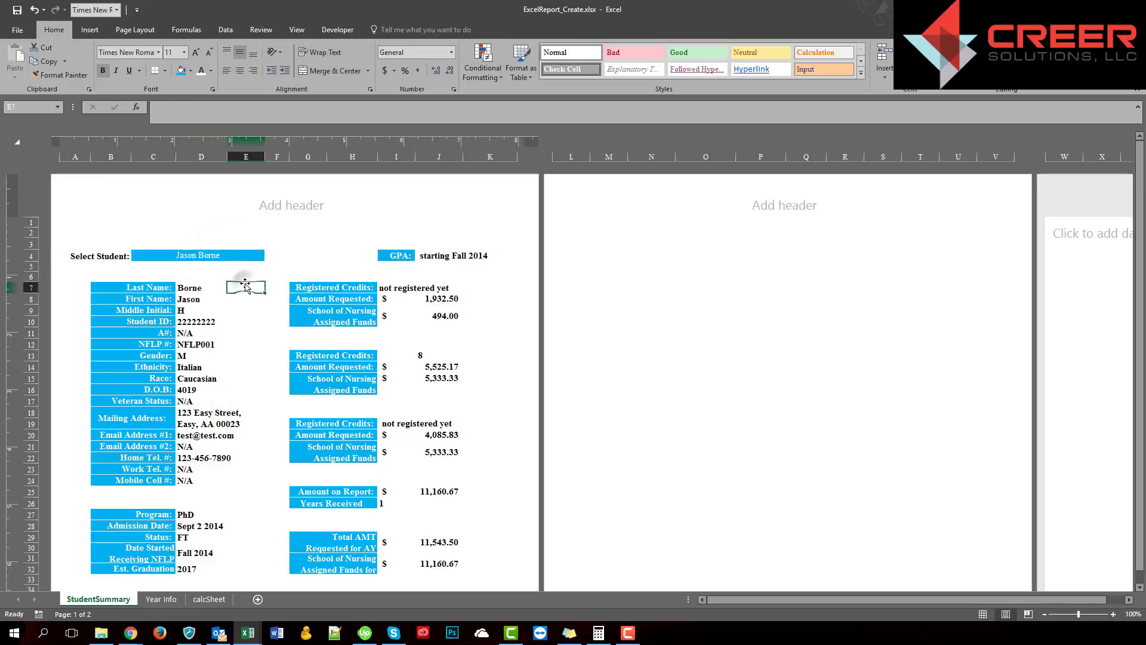
scroll(244, 287, down, 2)
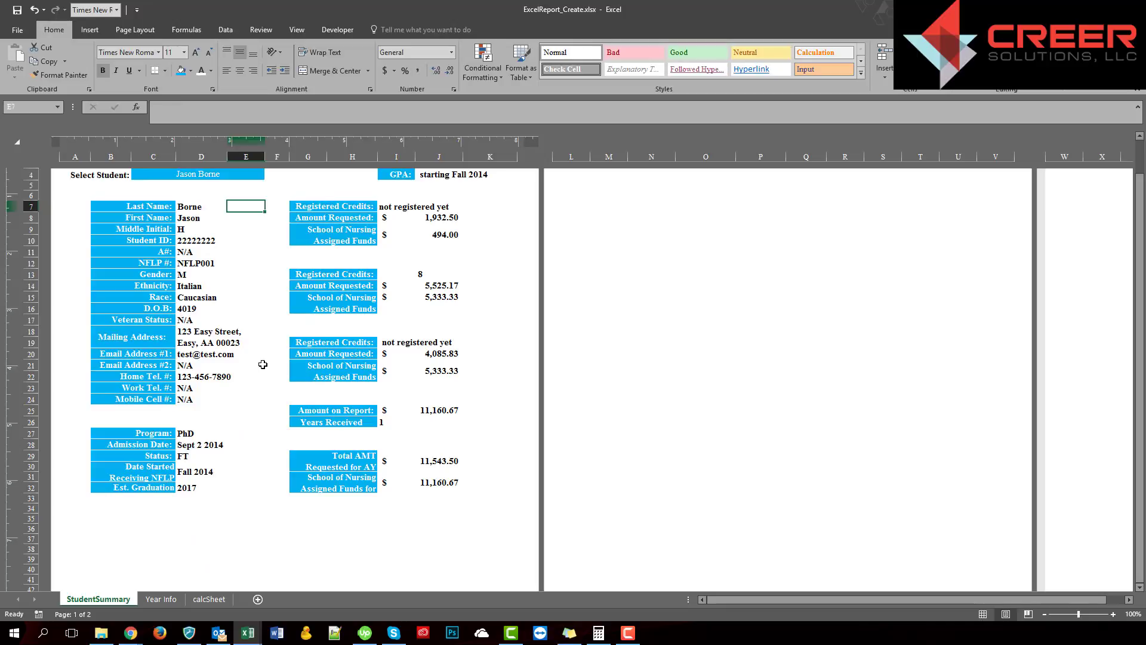
scroll(267, 367, up, 2)
Choose the third student of the Year Info table in the Select Student list to test the lookups.
click(234, 258)
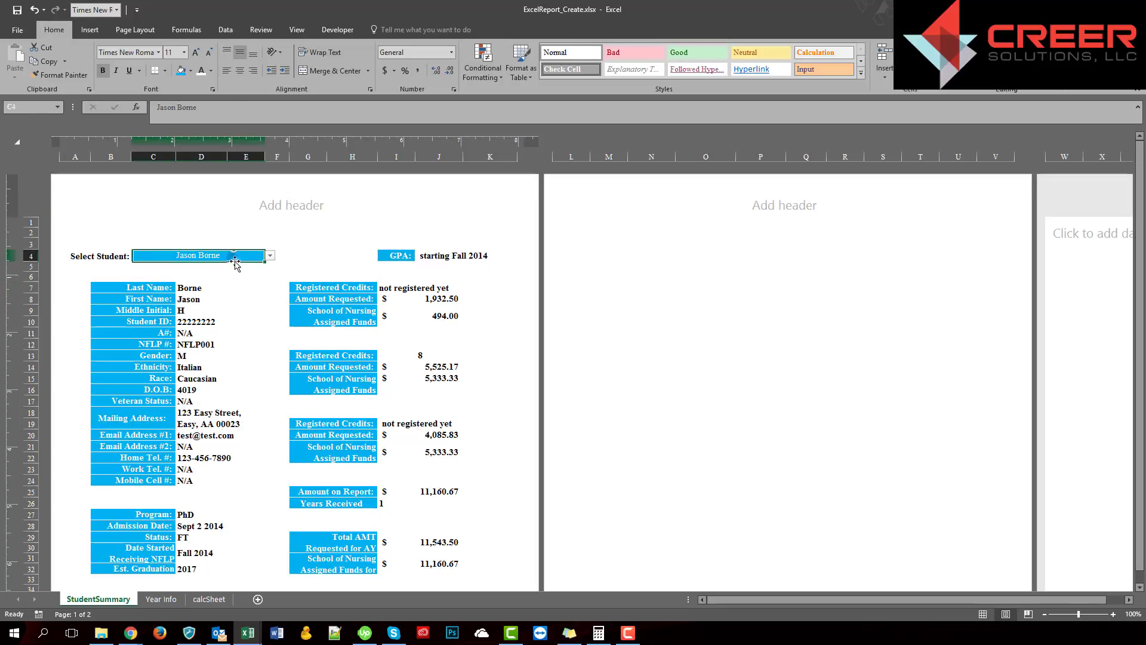
click(270, 255)
click(212, 274)
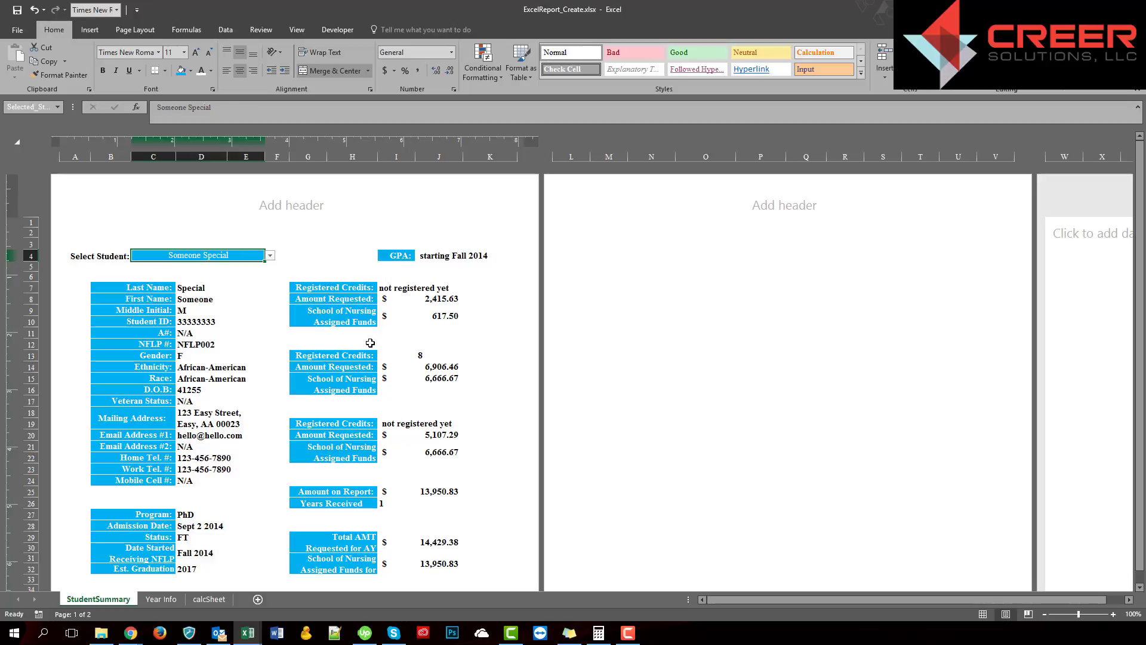
Check the incomplete rows on Year Info, then choose Test User in the Select Student list and review the report fields.
click(161, 599)
click(257, 284)
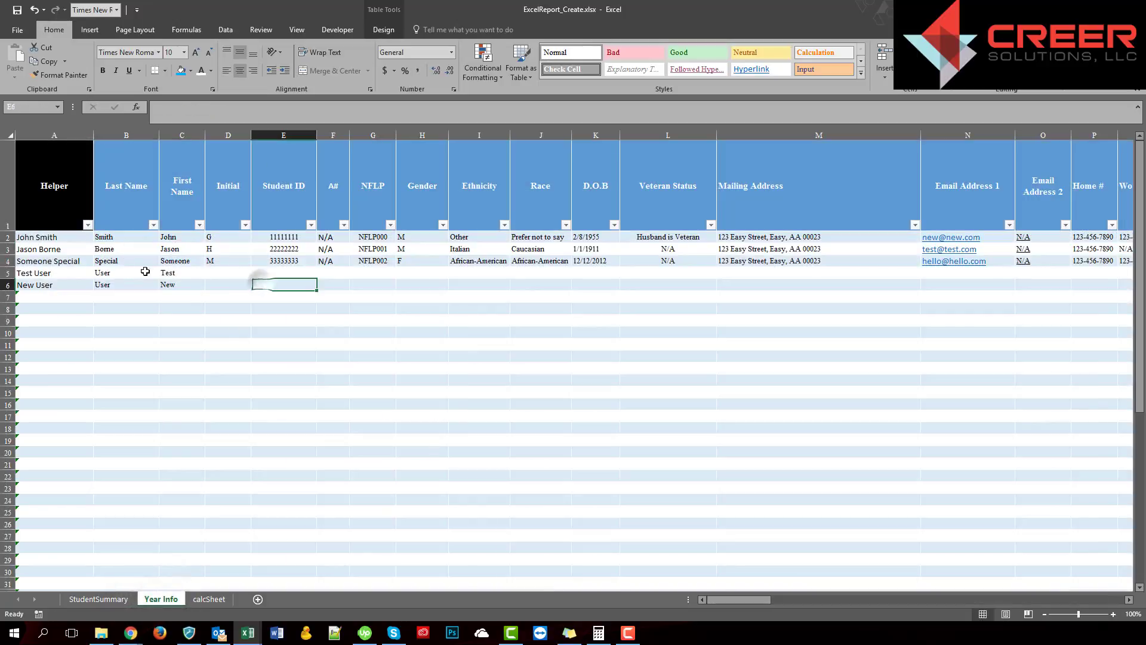
click(98, 599)
click(268, 257)
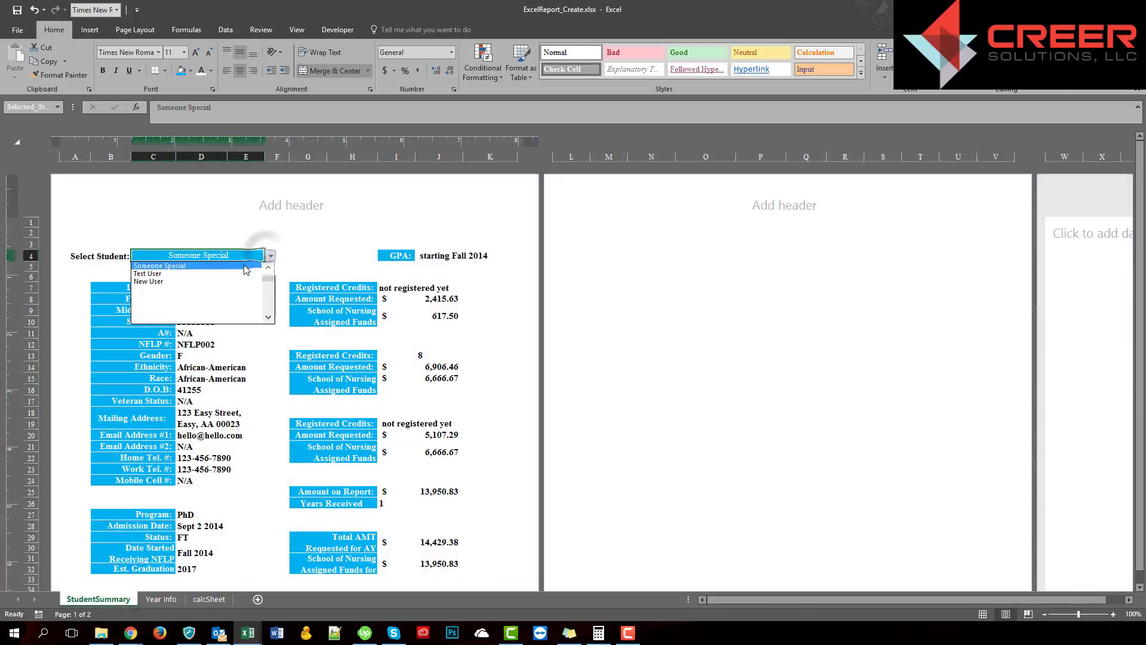
click(197, 274)
scroll(291, 303, down, 1)
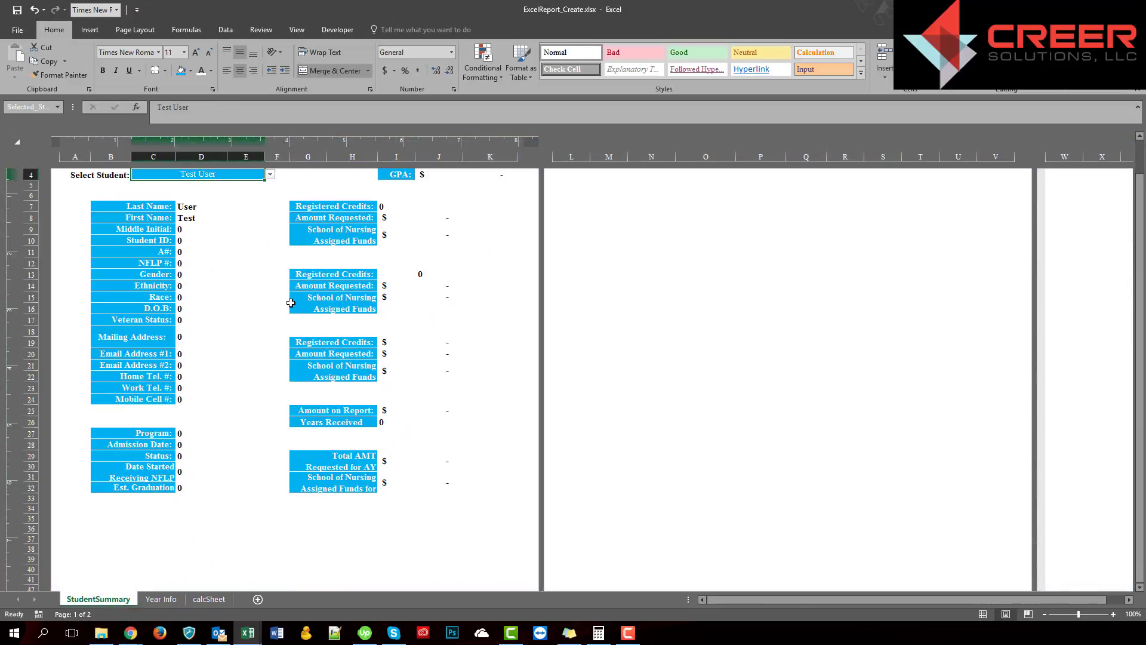
scroll(291, 302, up, 1)
click(204, 299)
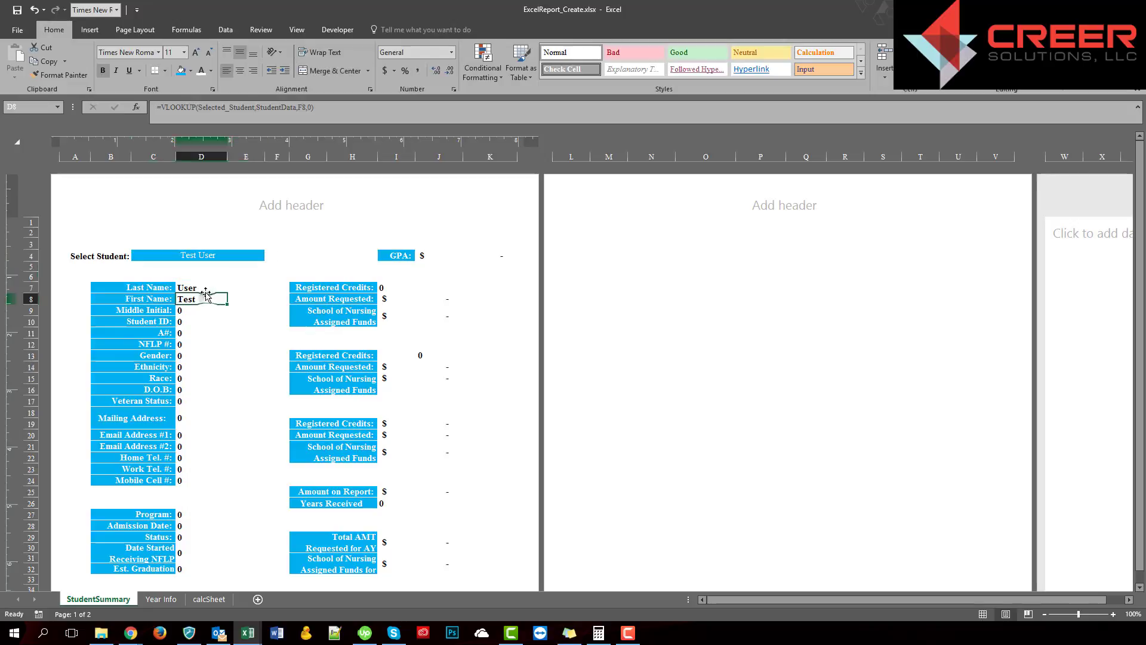
Enter an eight-digit Student ID for Test User in cell E5 of the Year Info sheet.
click(161, 599)
click(220, 274)
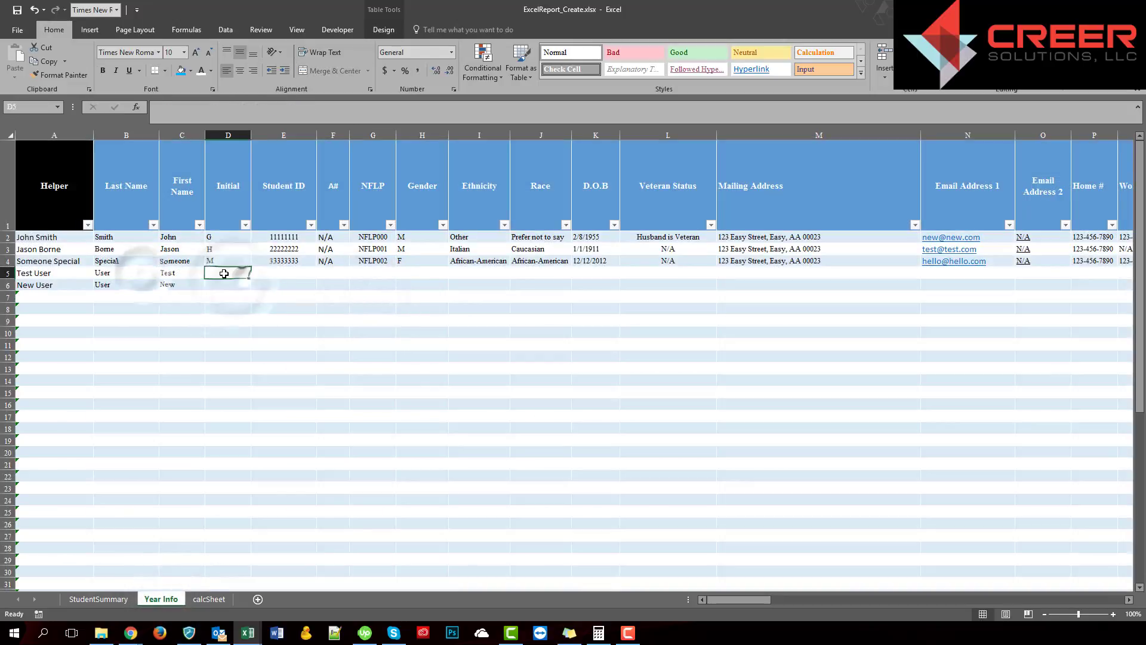
click(278, 272)
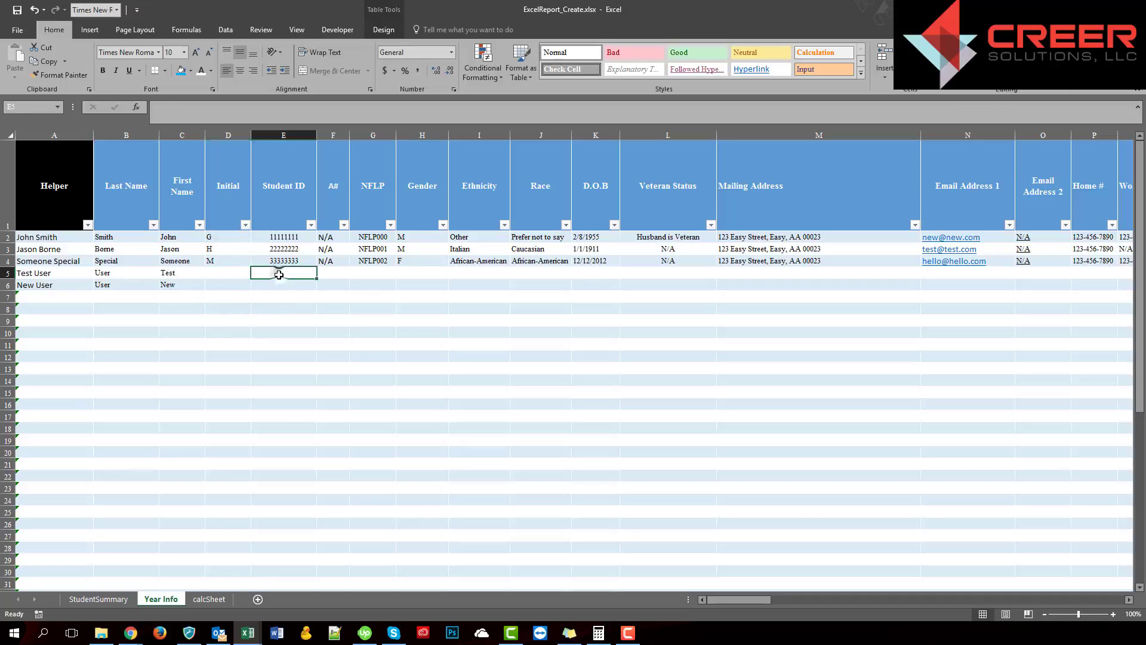
text(44444444)
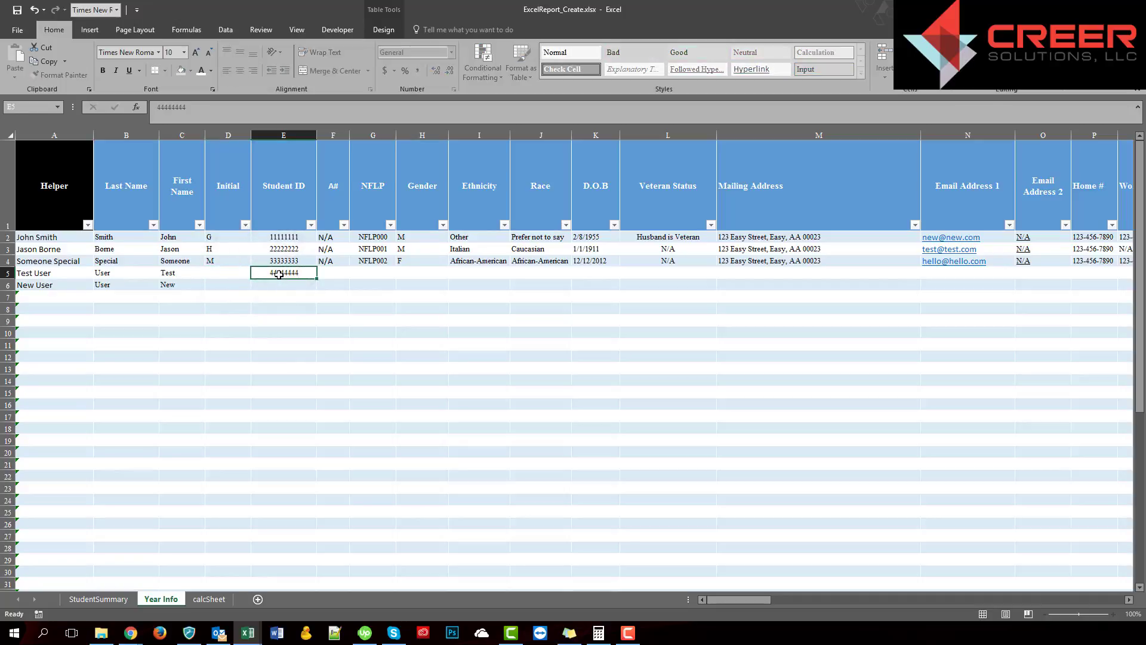
key(Return)
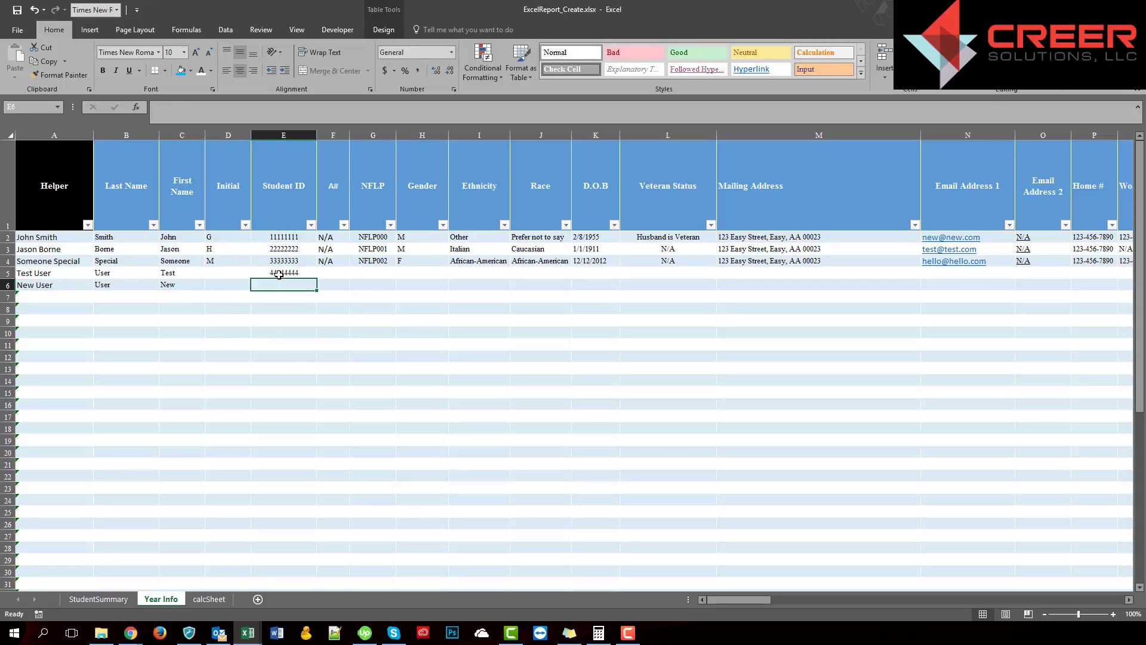
Check the Student ID and Mailing Address lookups for Test User on StudentSummary.
click(98, 599)
click(280, 367)
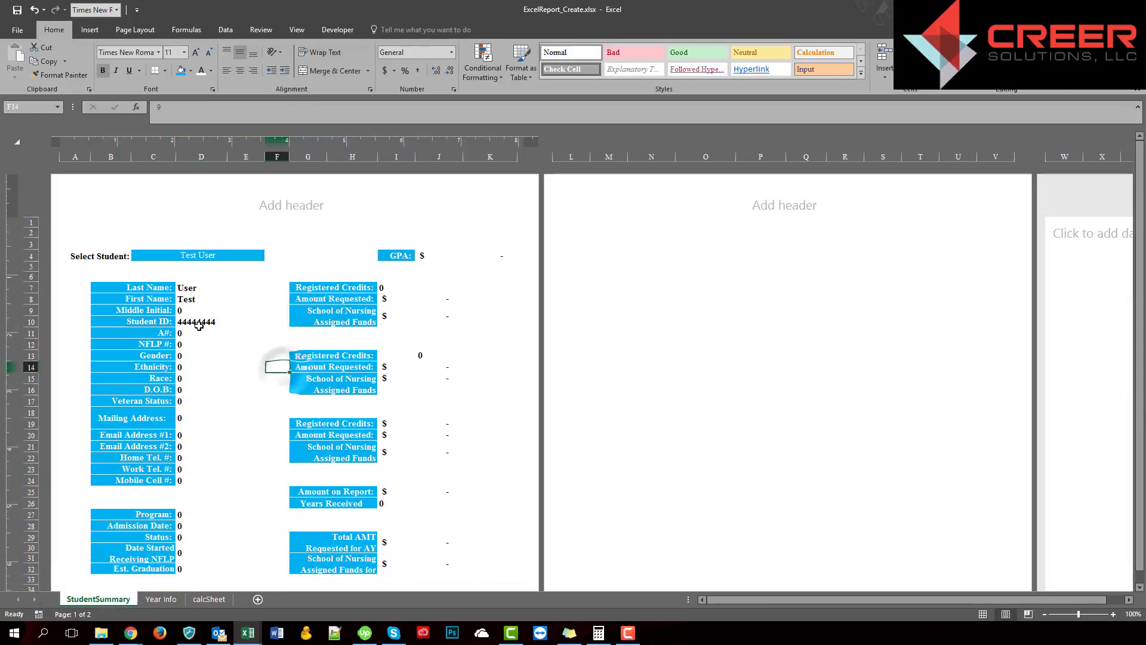
click(199, 324)
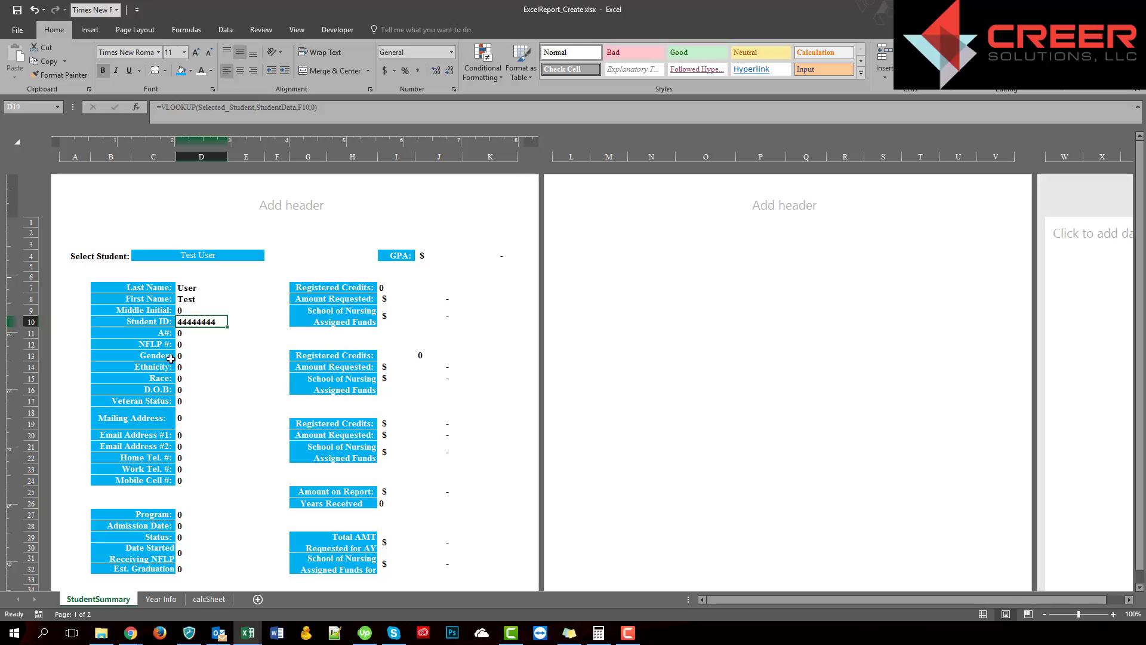
click(207, 408)
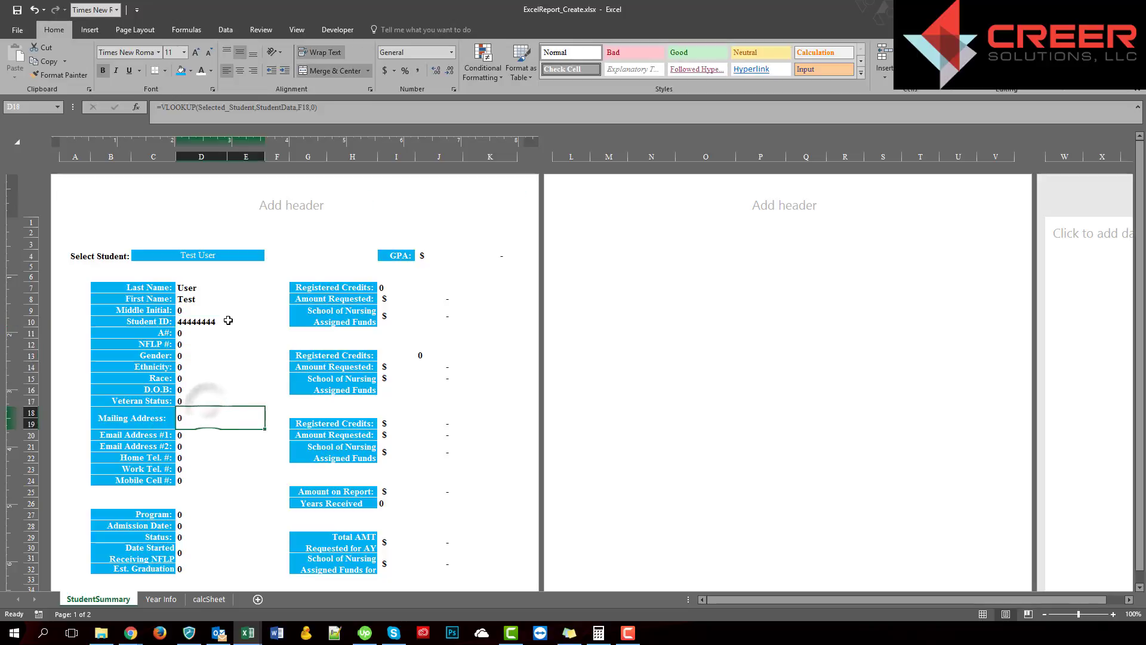
click(301, 269)
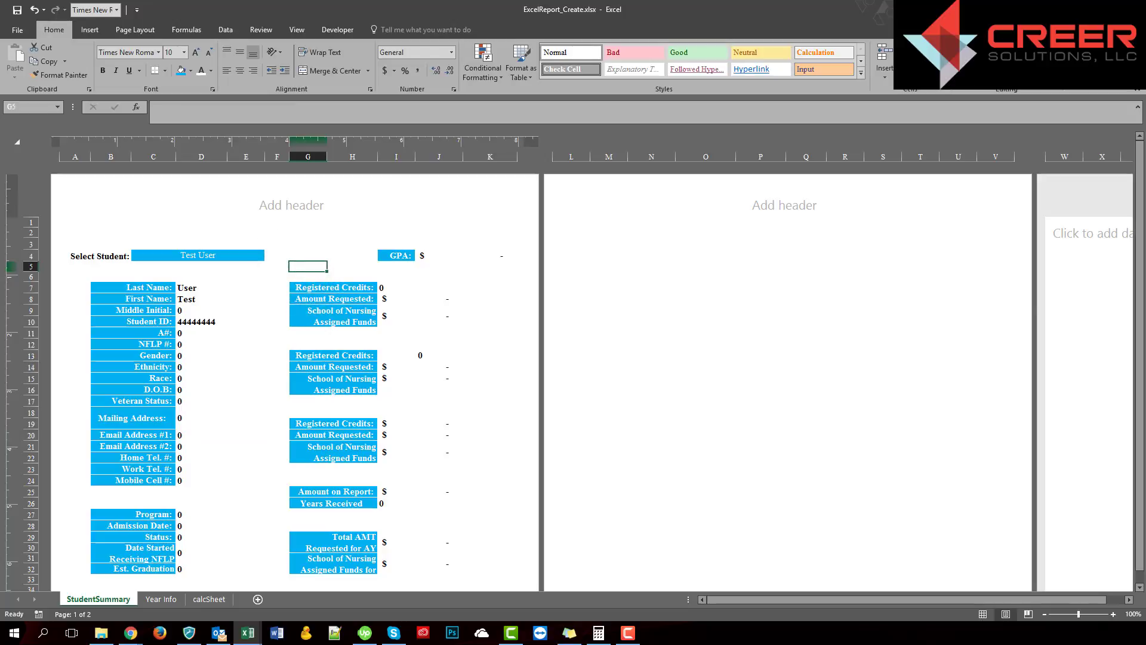
key(alt+Tab)
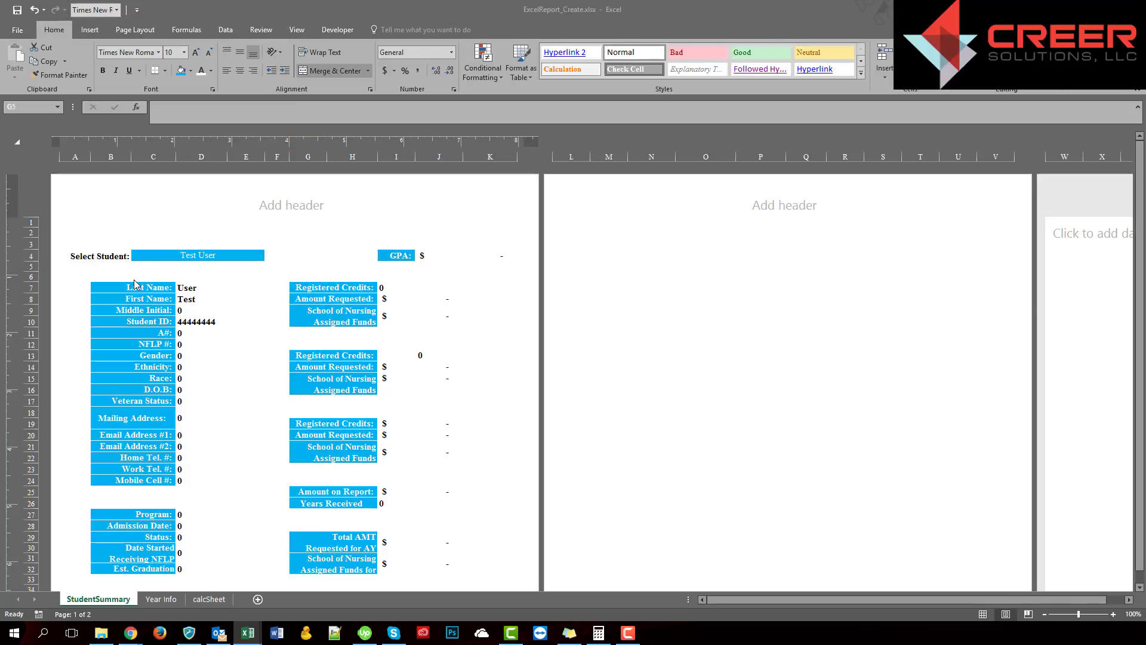
key(alt+Tab)
scroll(268, 387, down, 3)
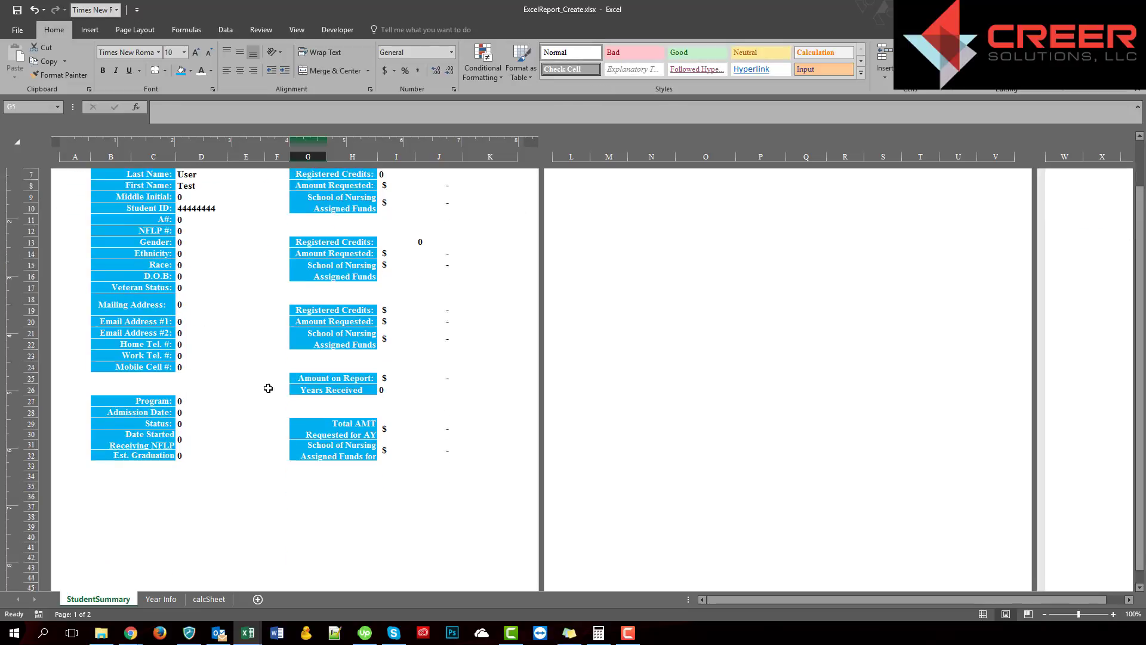
Insert a text box reading Summer 2017 above the first Registered Credits block on StudentSummary.
scroll(268, 388, up, 3)
click(88, 237)
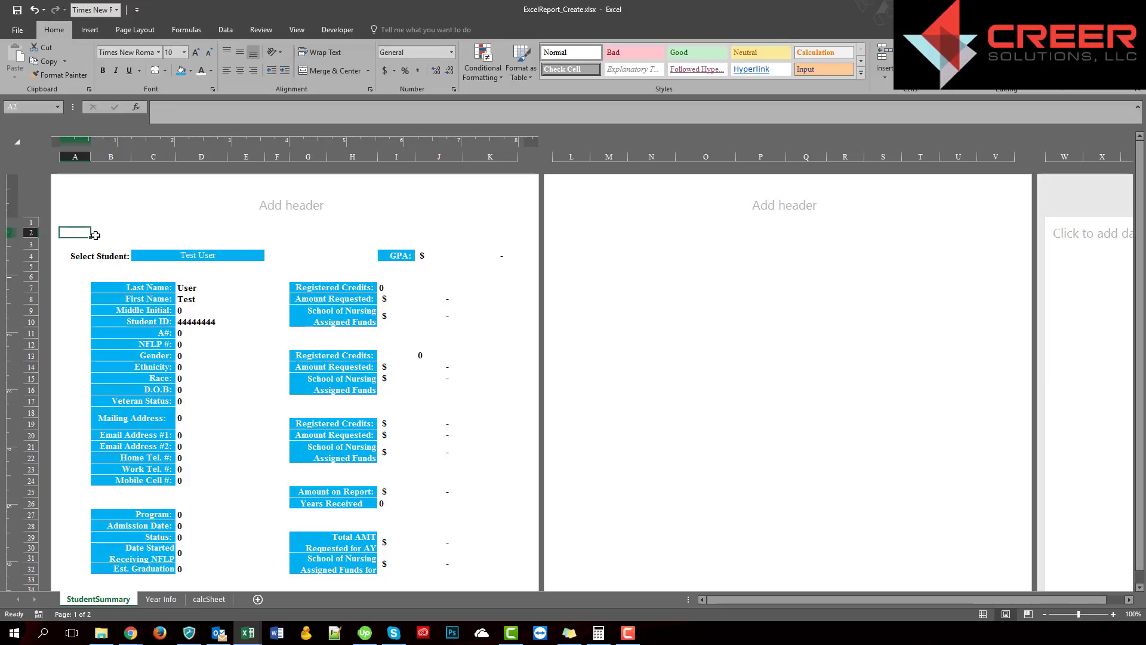
click(118, 272)
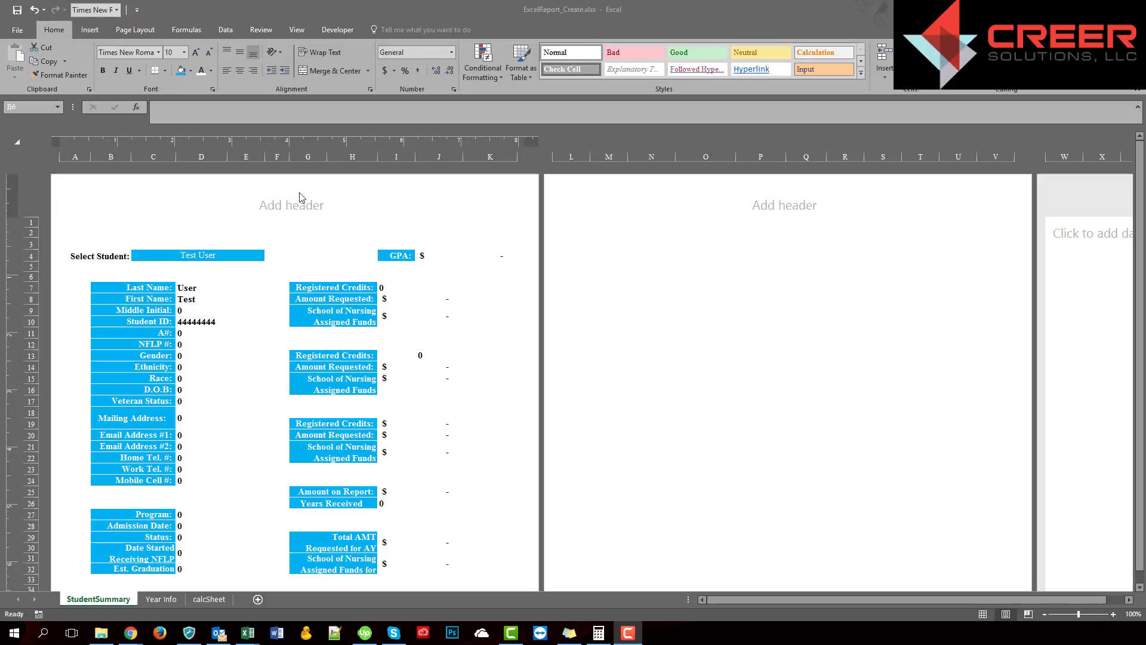
click(90, 30)
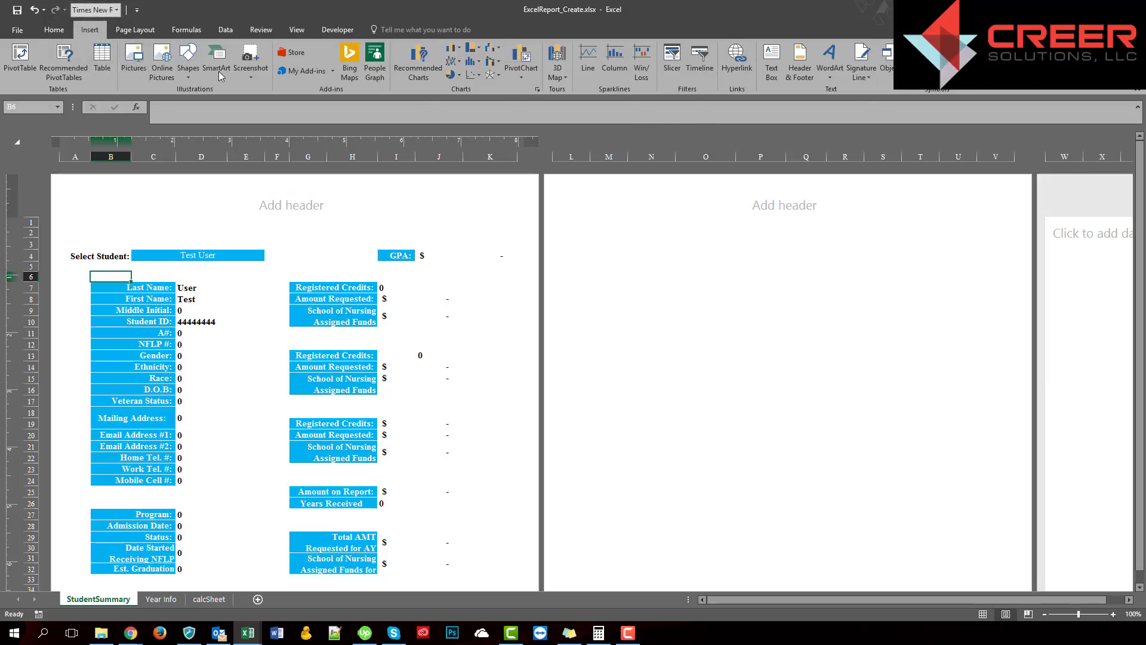
click(770, 72)
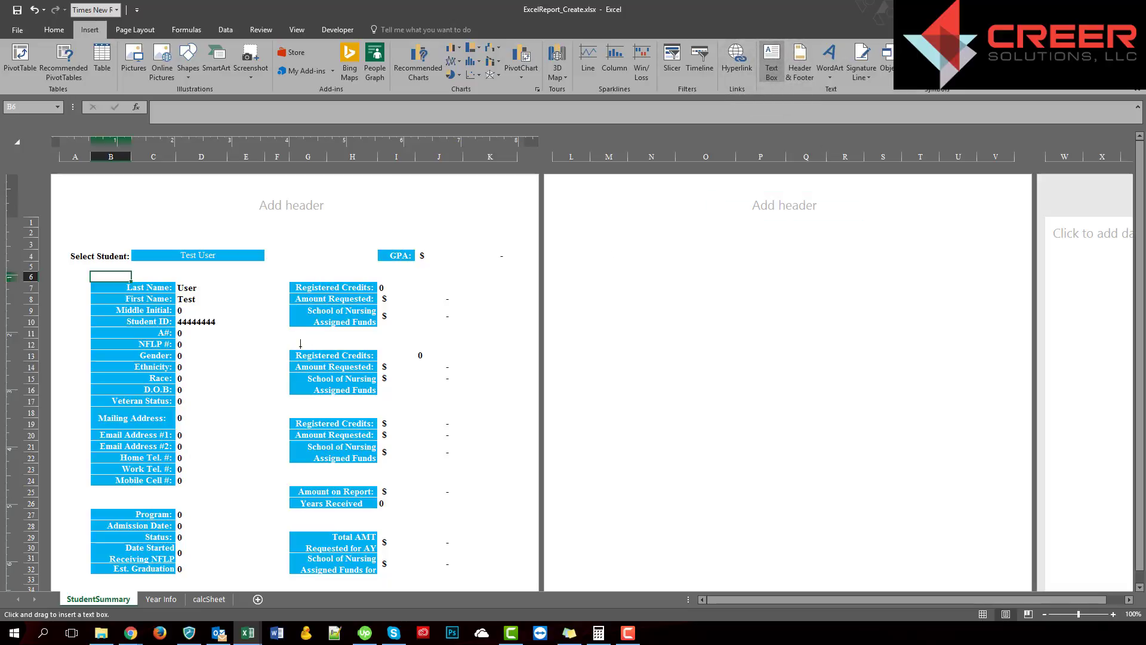
click(294, 276)
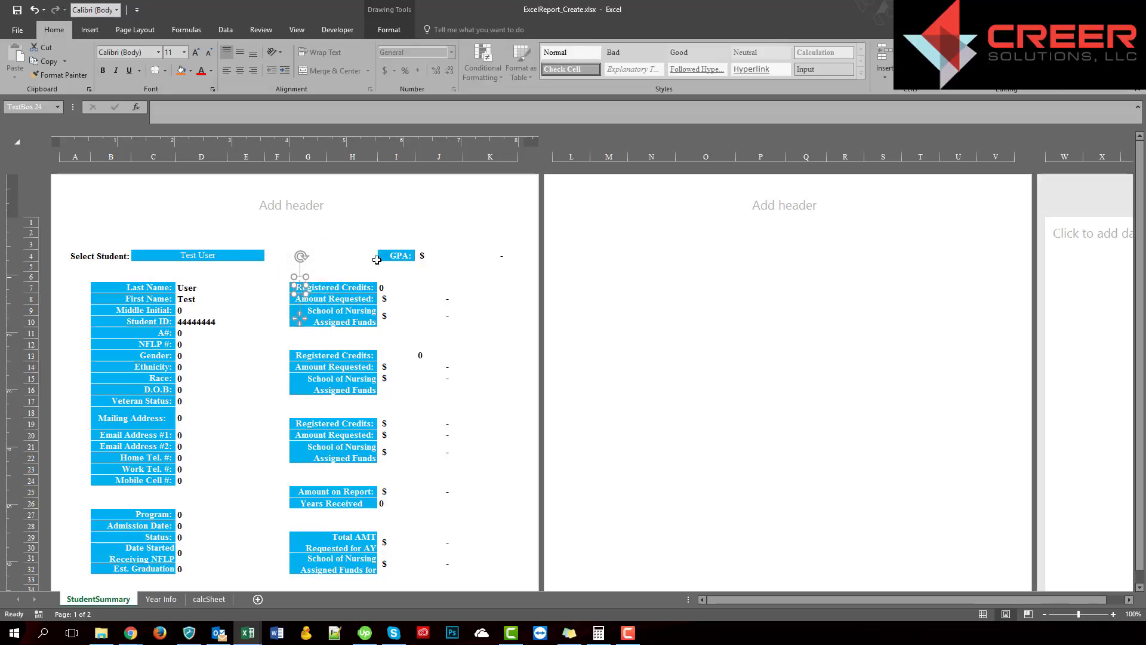
drag(298, 263, 298, 269)
click(295, 268)
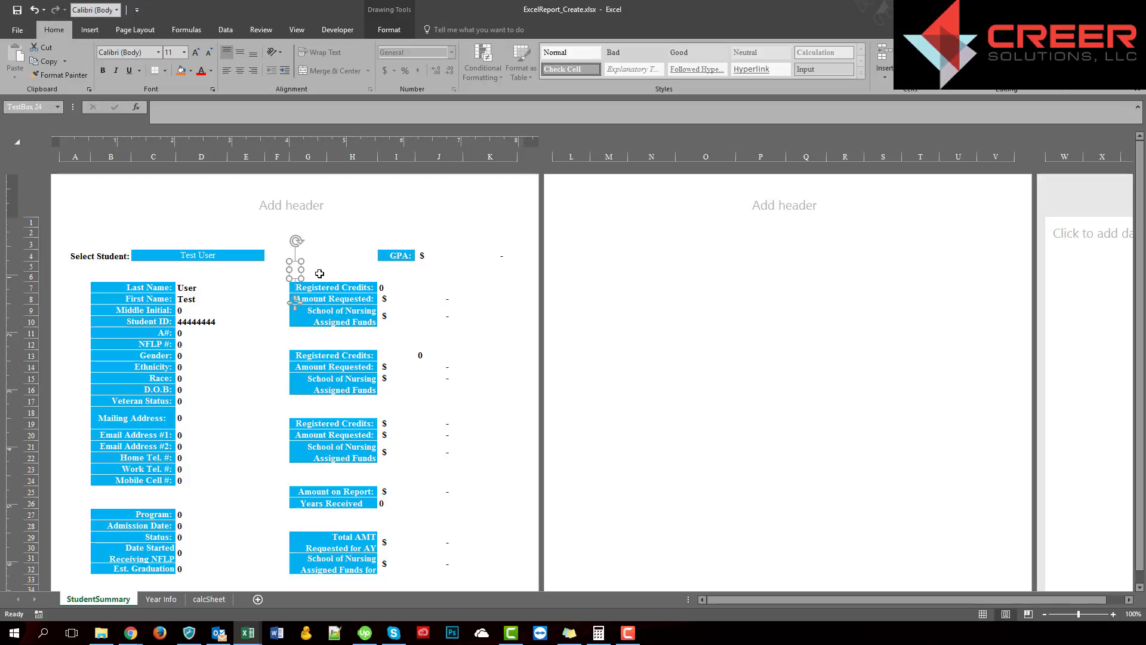
text(Summer 2)
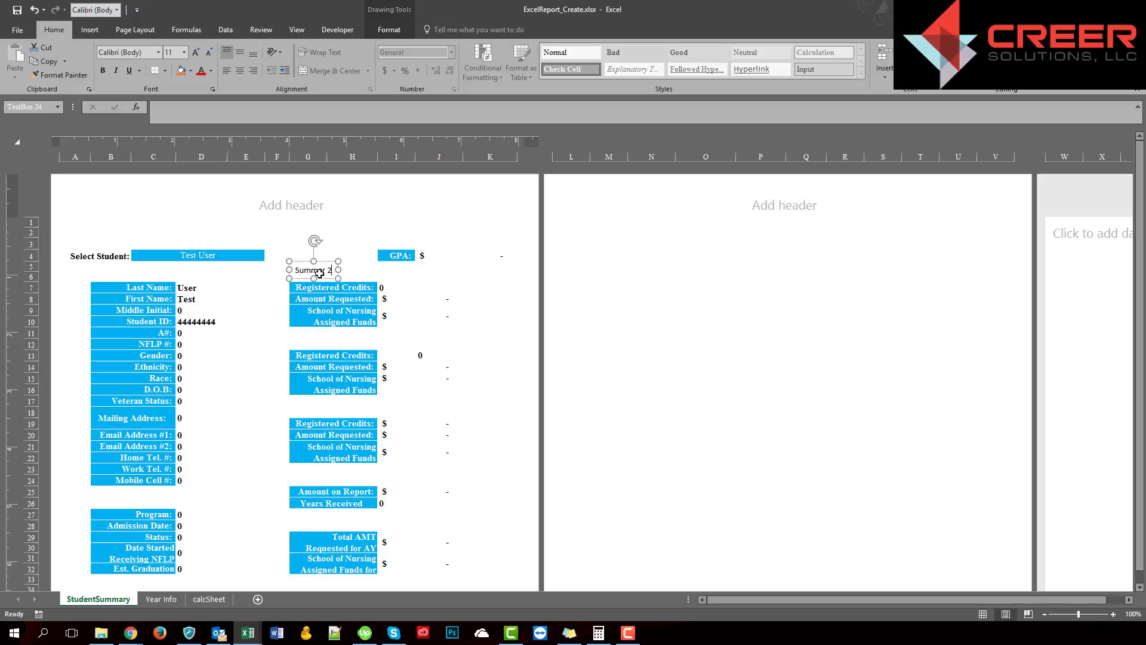
text(017)
Apply the first outer shadow preset to the Summer 2017 text box.
click(387, 31)
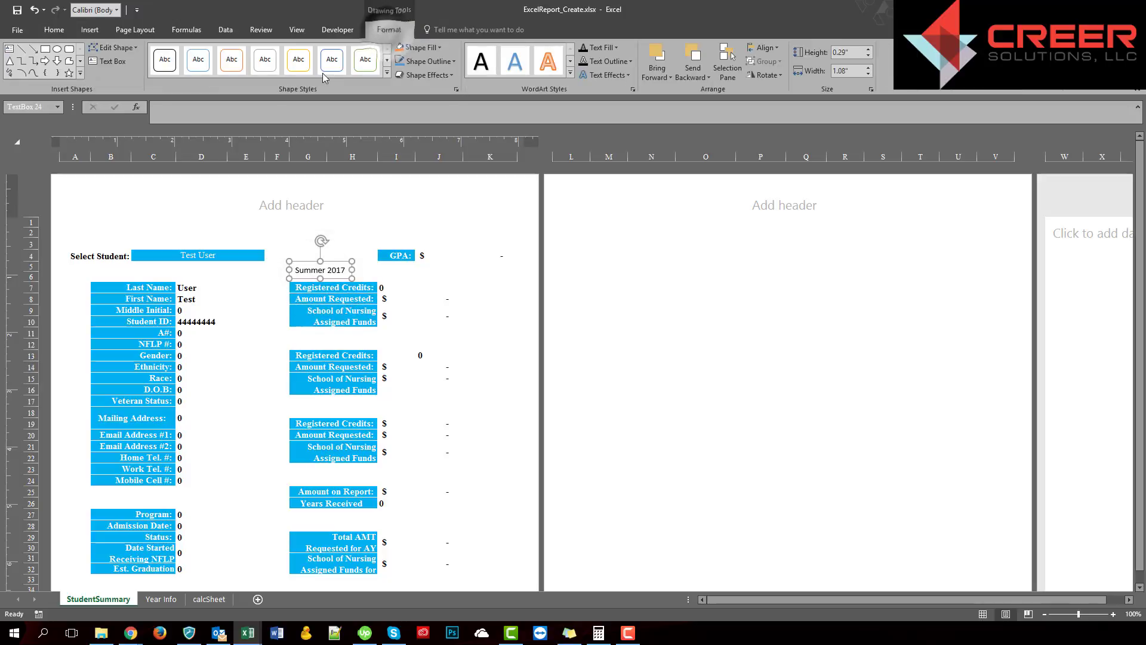
click(445, 75)
mouse_move(453, 122)
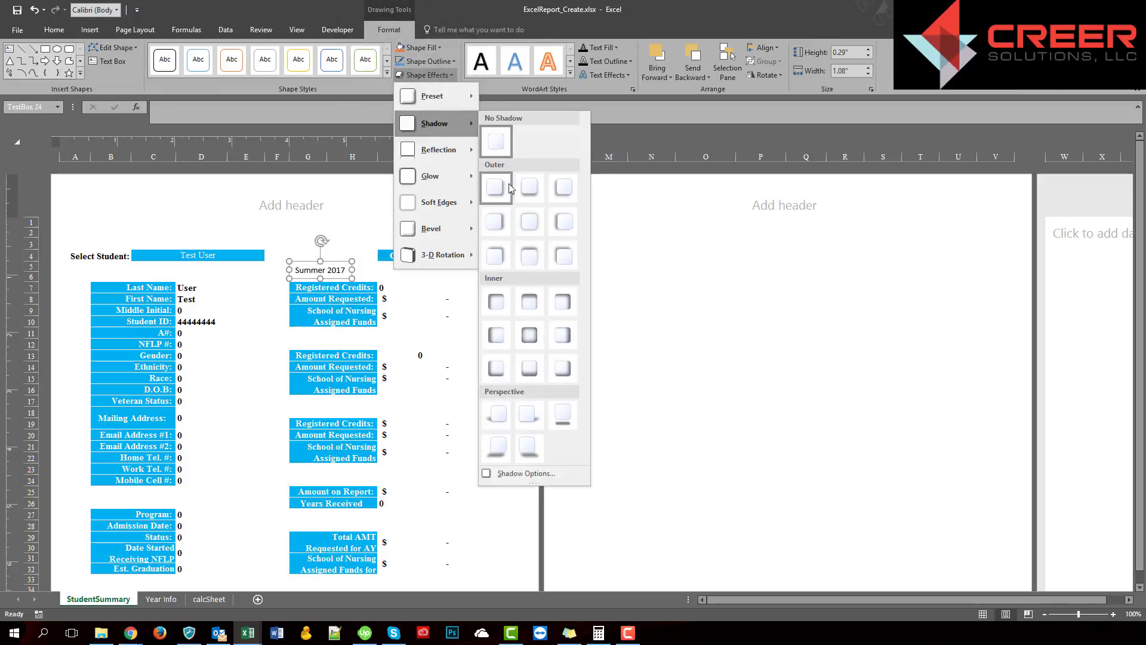
click(528, 225)
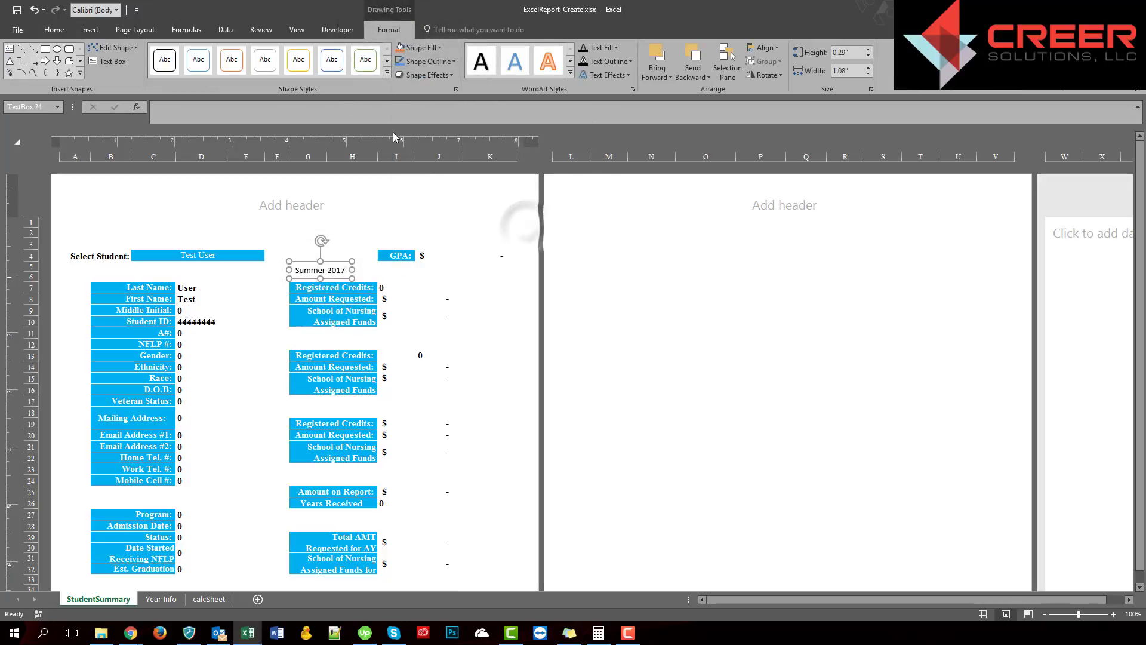
click(425, 75)
mouse_move(445, 123)
click(506, 192)
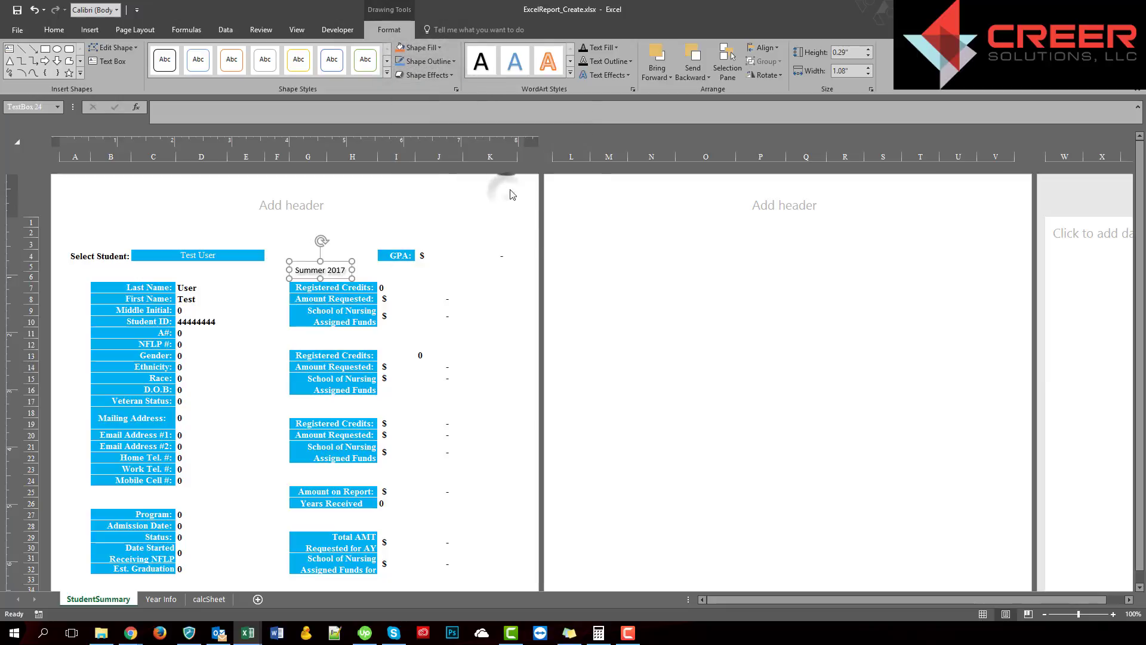
Format the Summer 2017 heading as bold Arial at size 16.
click(53, 30)
click(103, 71)
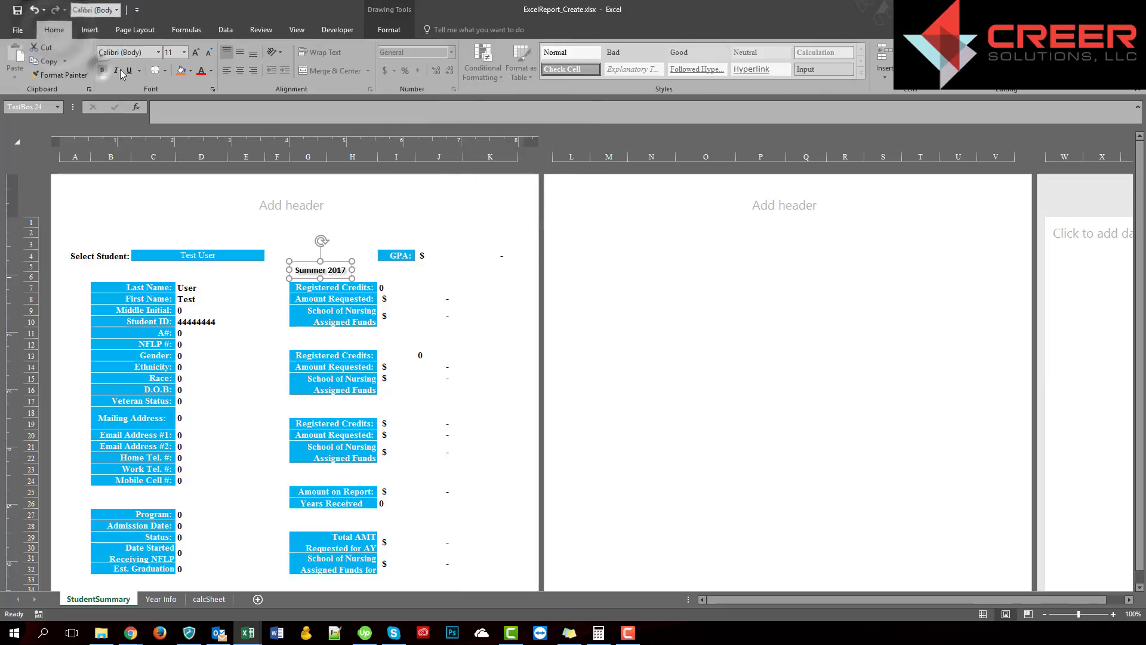
click(134, 52)
text(Arial)
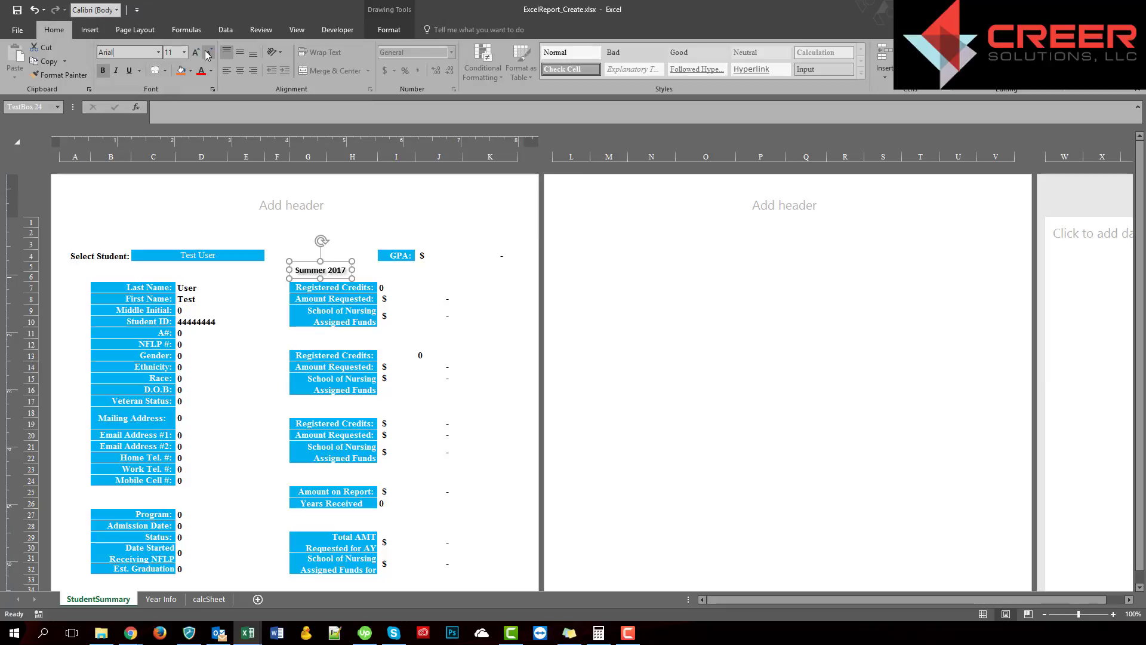
click(194, 52)
click(193, 53)
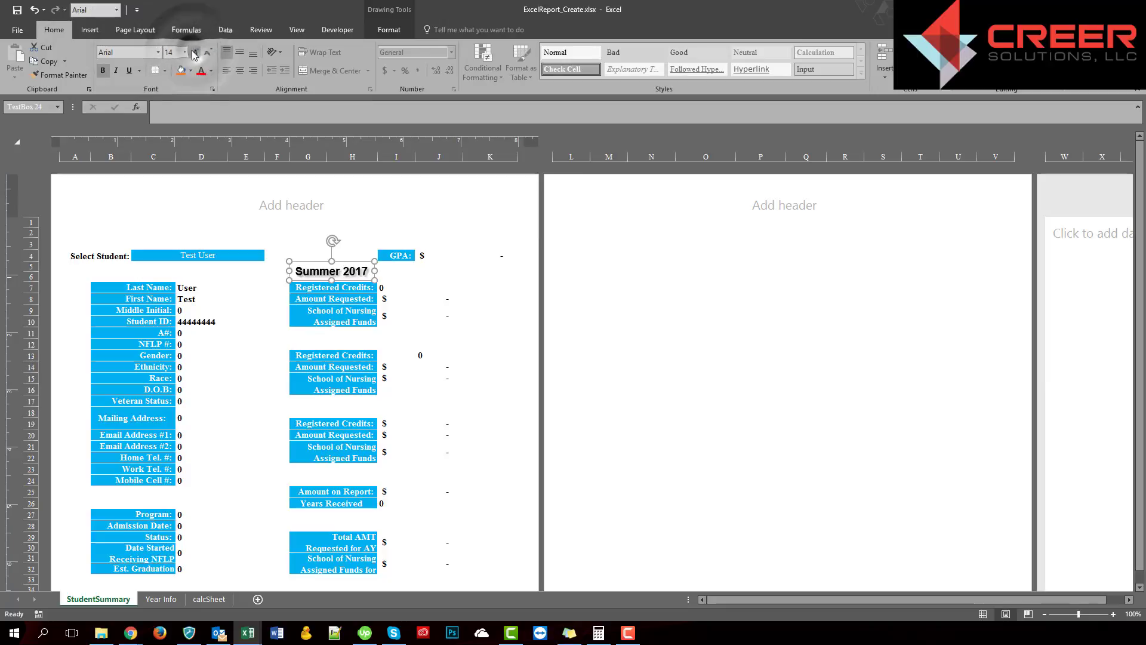
click(194, 53)
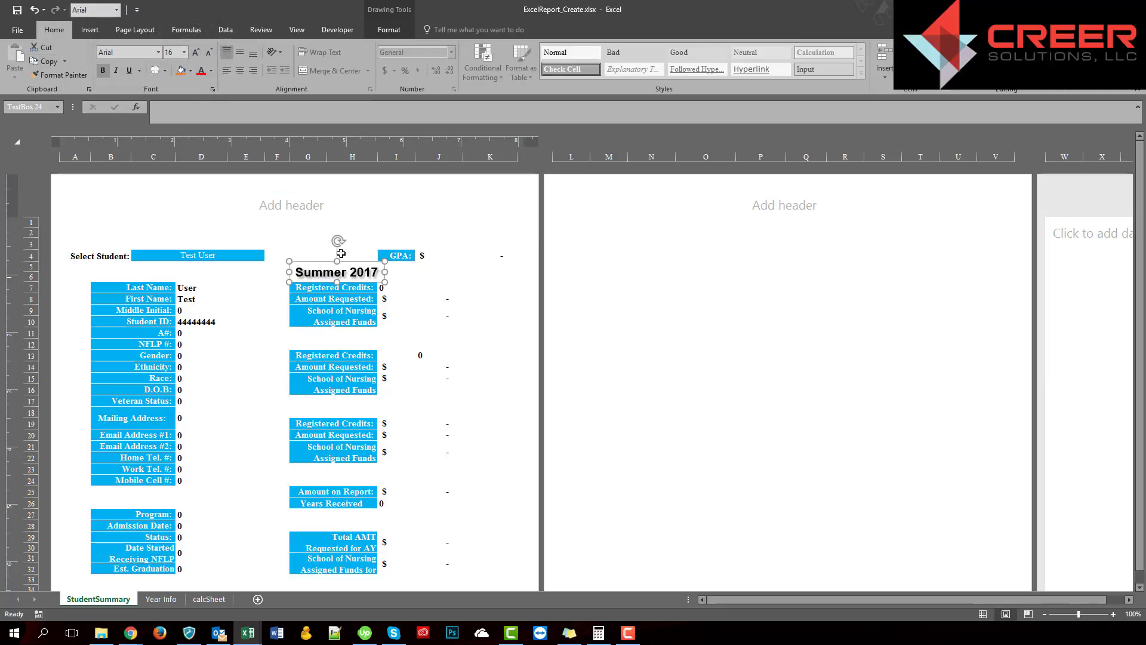
Align the Summer 2017 heading with the edge of the blue labels below and colour its text light blue.
drag(315, 262, 309, 261)
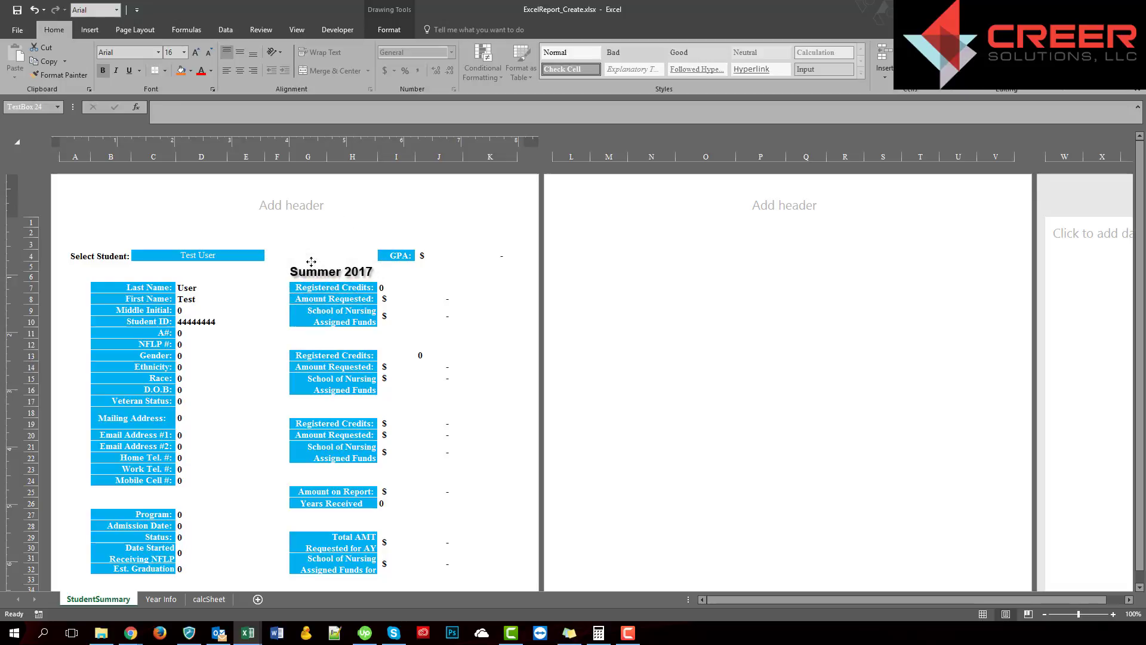
click(211, 71)
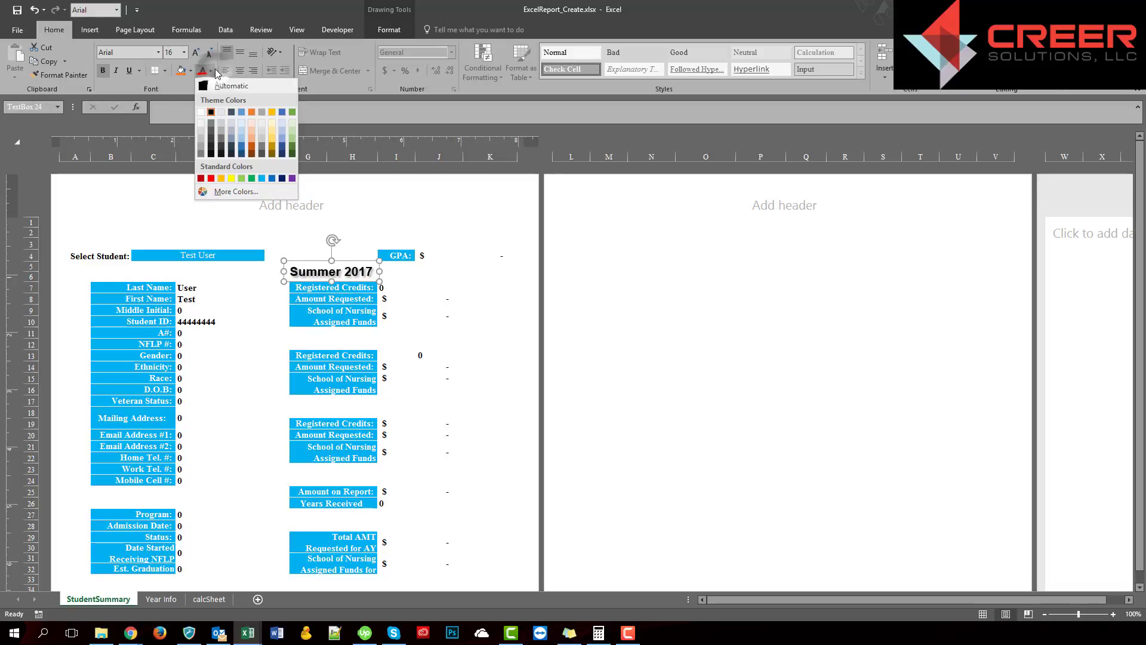
click(264, 178)
Try the Automatic shape outline on the Summer 2017 text box and set it back to No Outline.
click(397, 29)
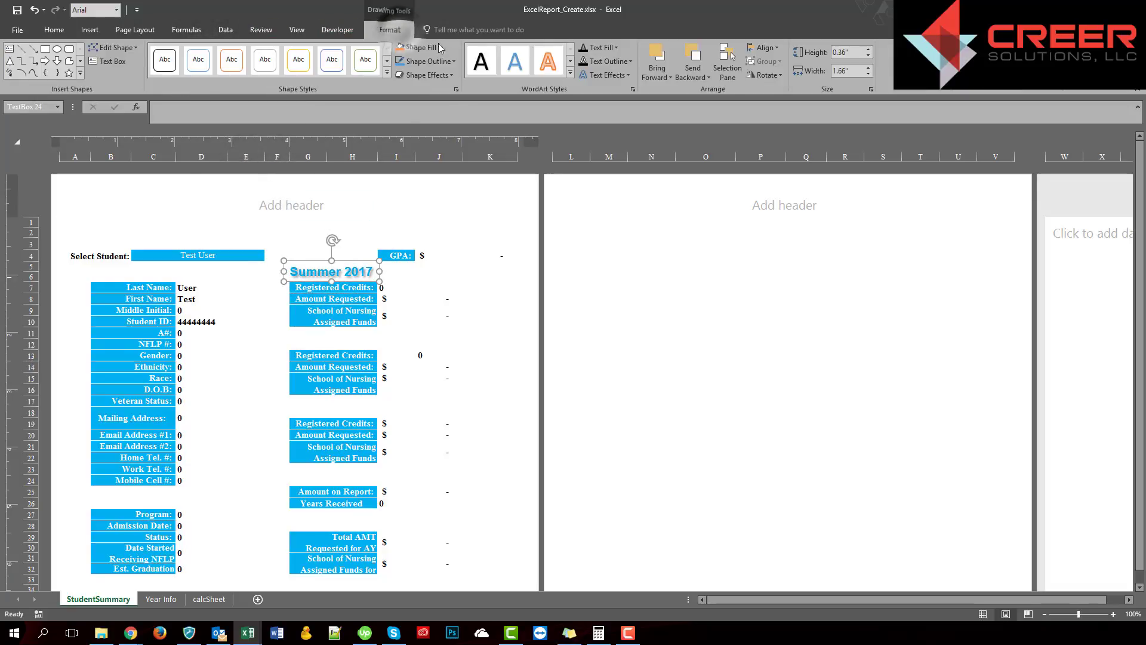
click(446, 61)
click(404, 78)
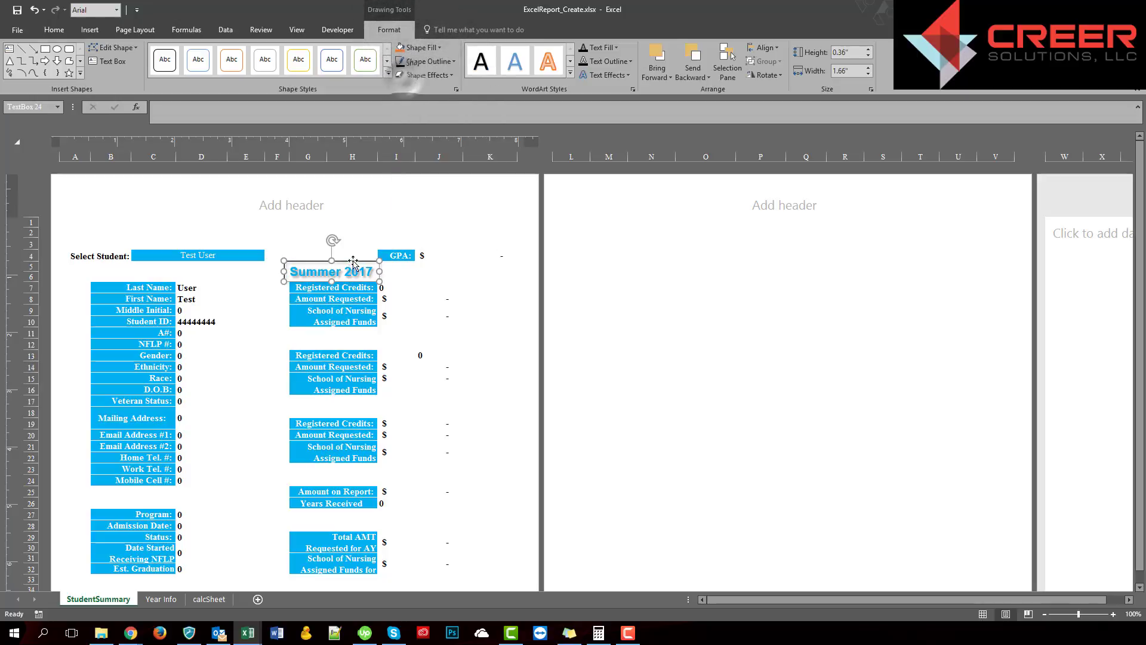
click(439, 61)
click(423, 181)
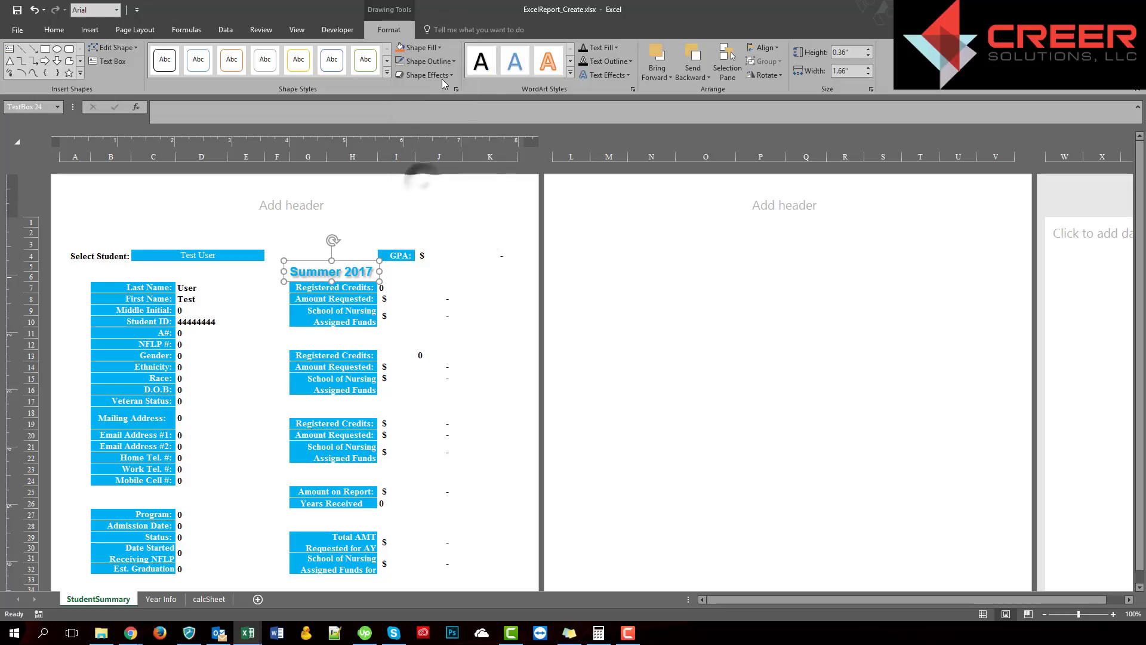
Give the Summer 2017 text an Automatic text outline and widen its box to about 1.87".
click(615, 59)
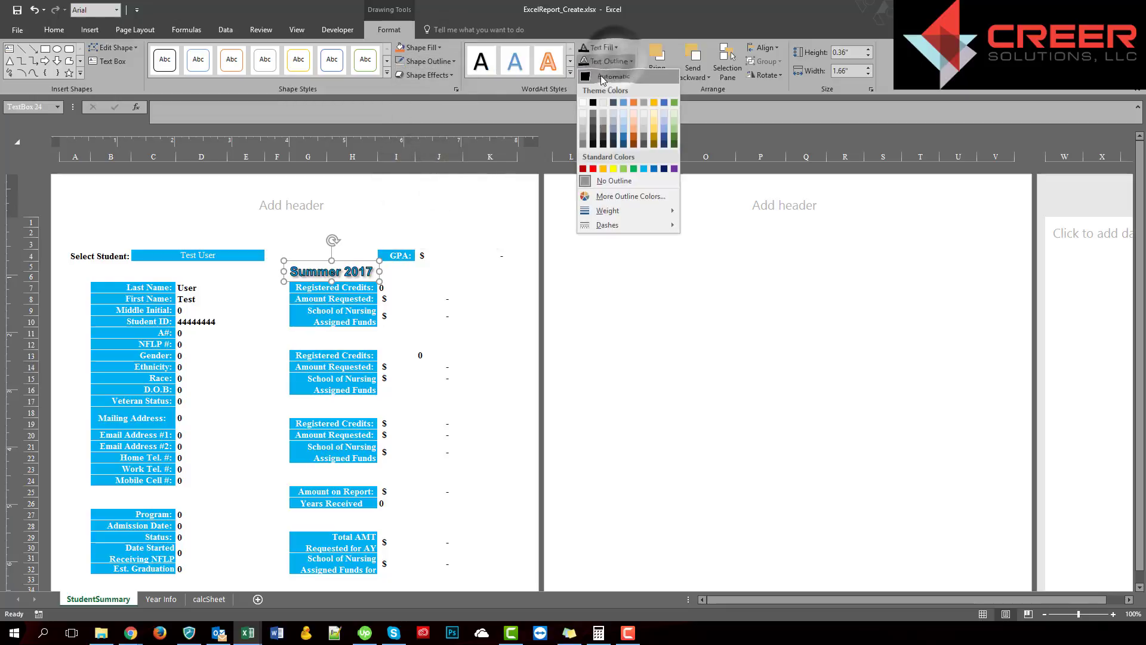
click(601, 76)
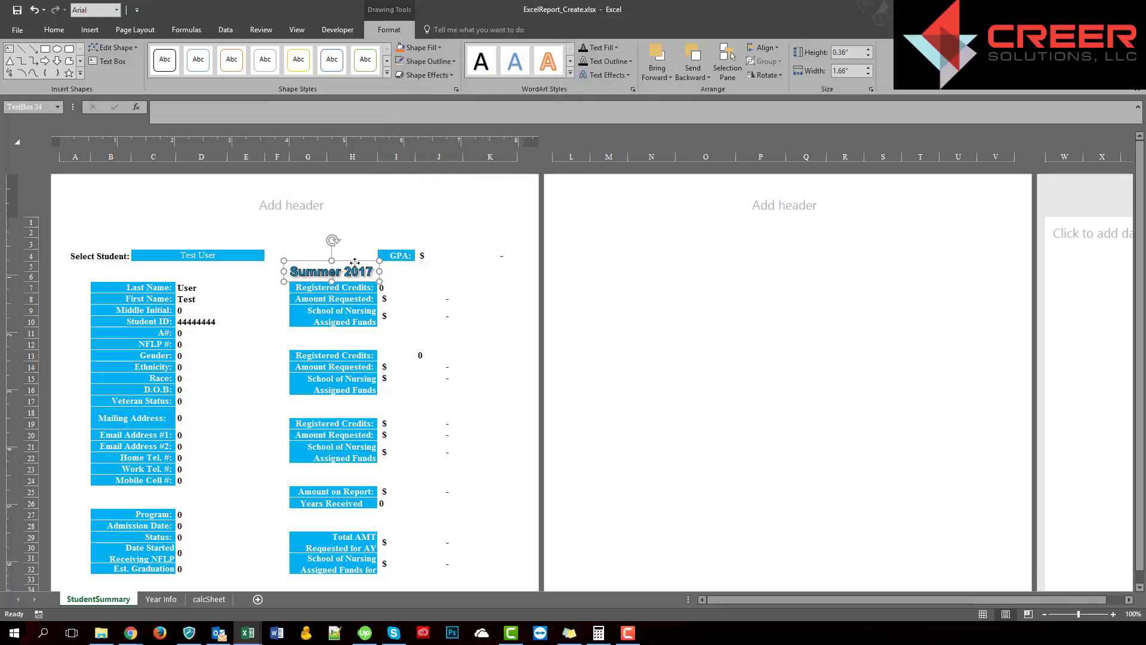
drag(354, 262, 390, 271)
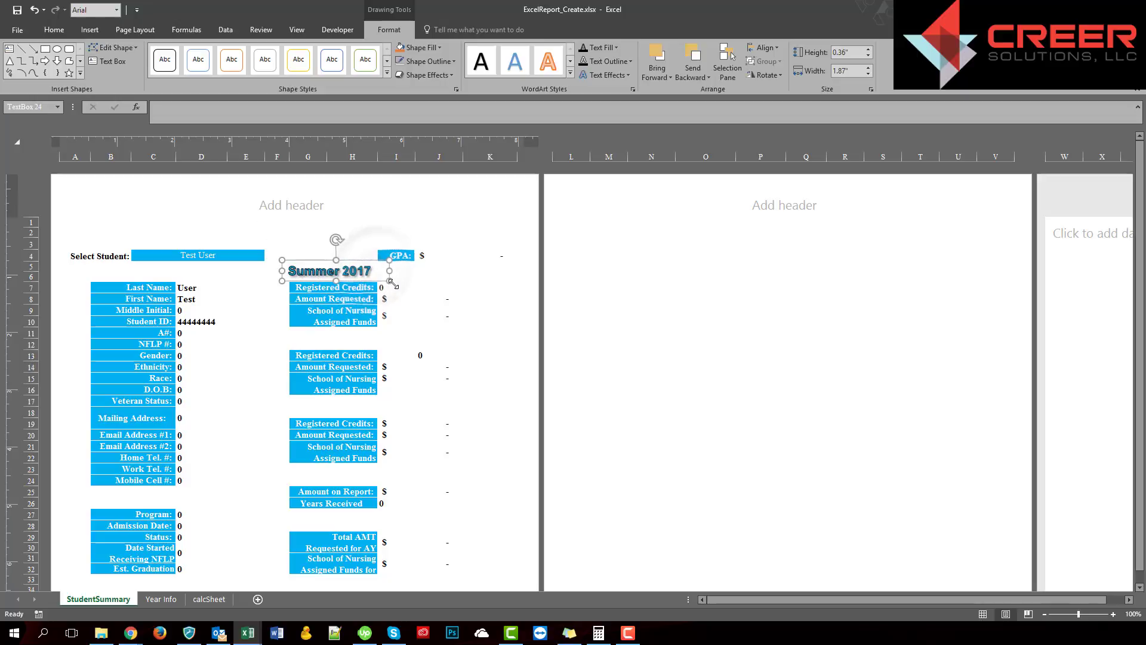
Change the heading text above the first Registered Credits block to Summer 2018.
click(360, 268)
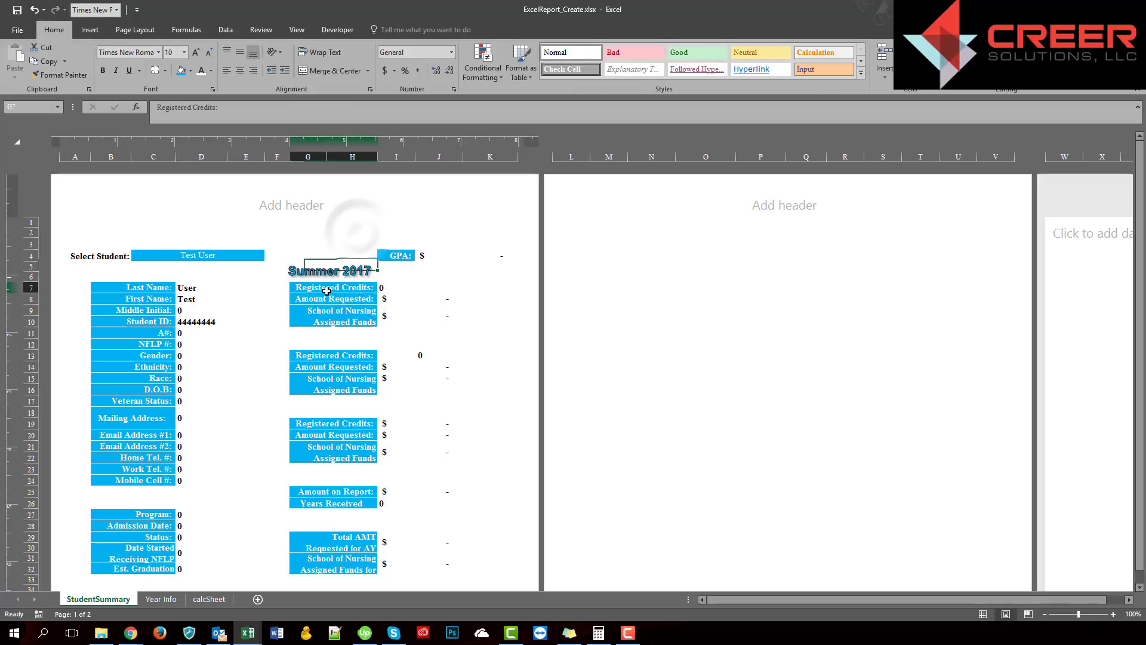
click(316, 266)
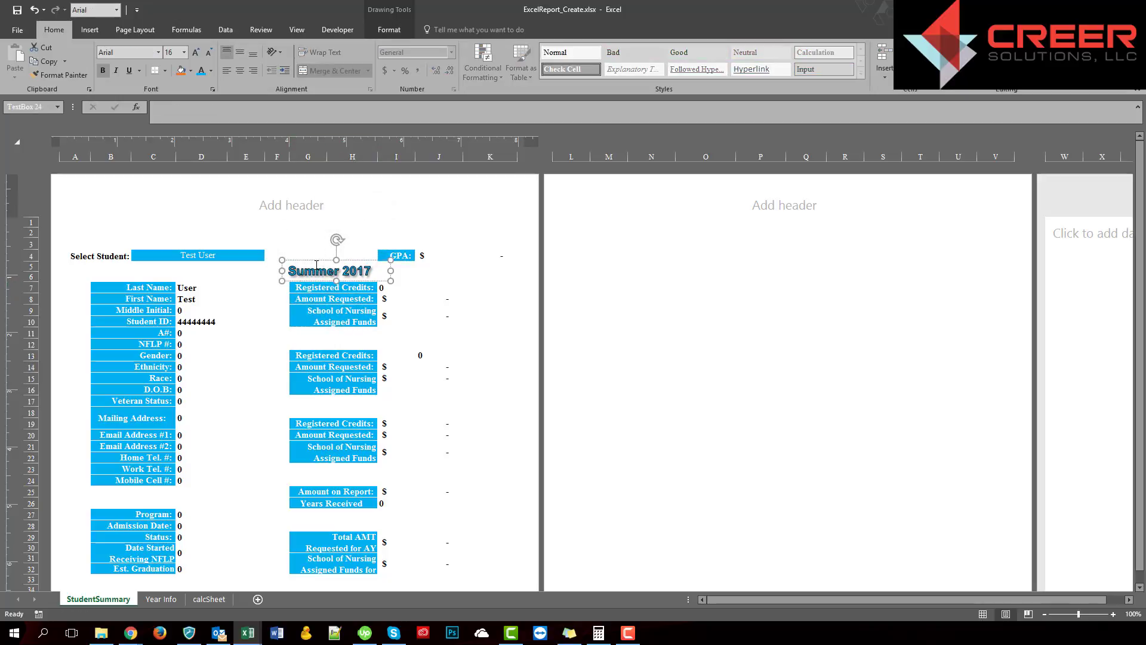
click(274, 308)
click(318, 266)
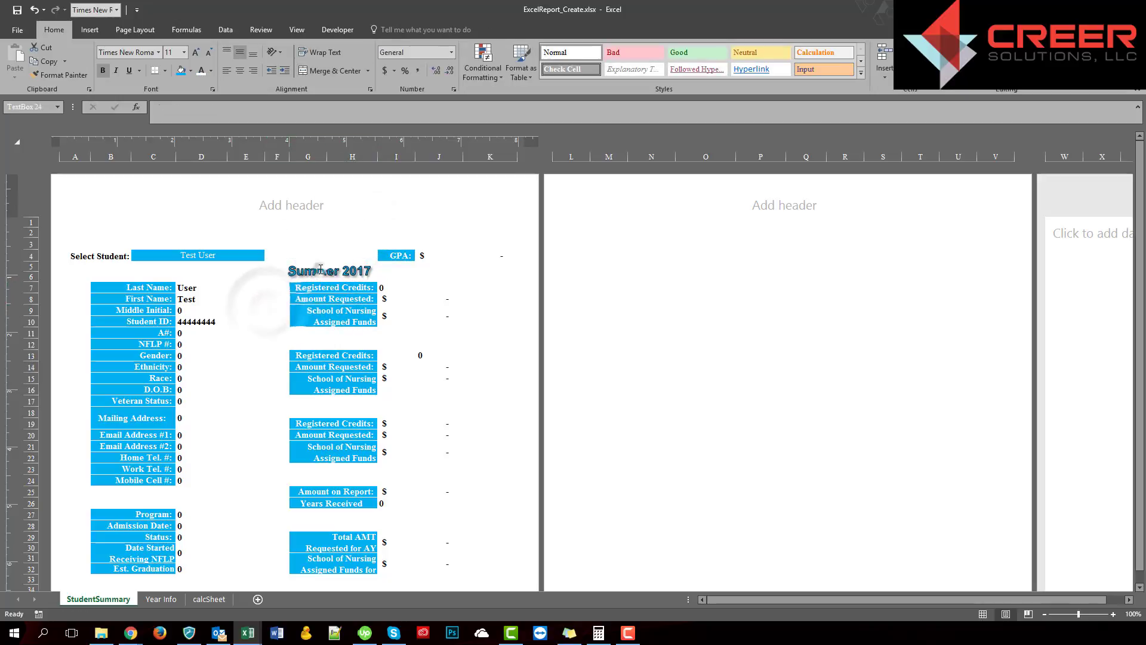
click(357, 270)
key(Delete)
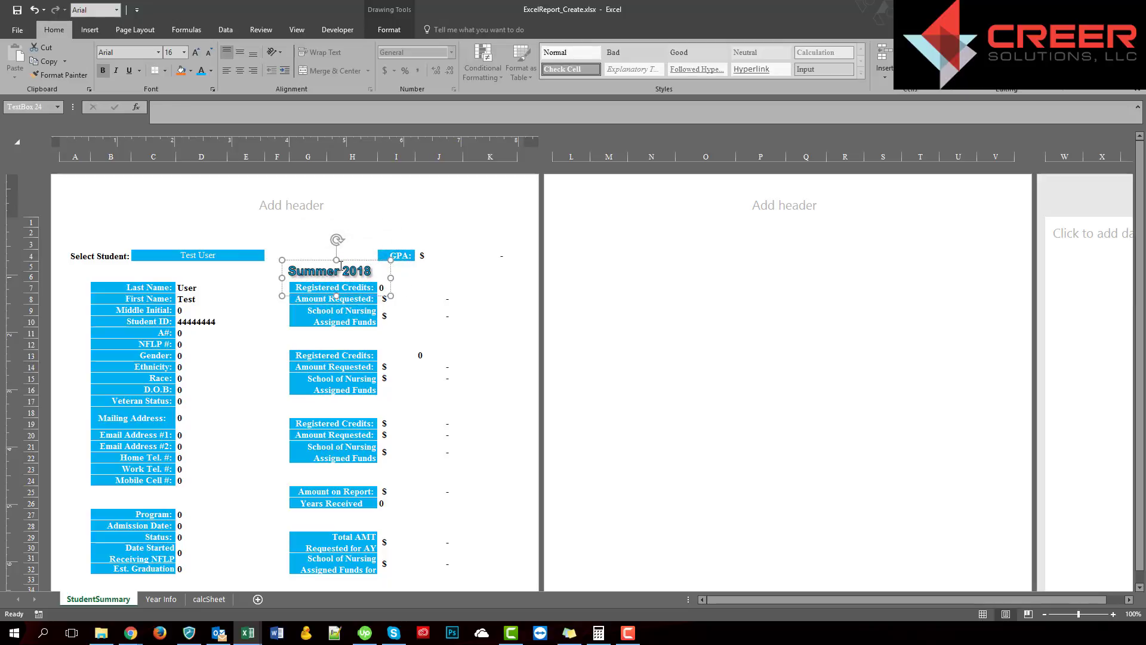
click(352, 233)
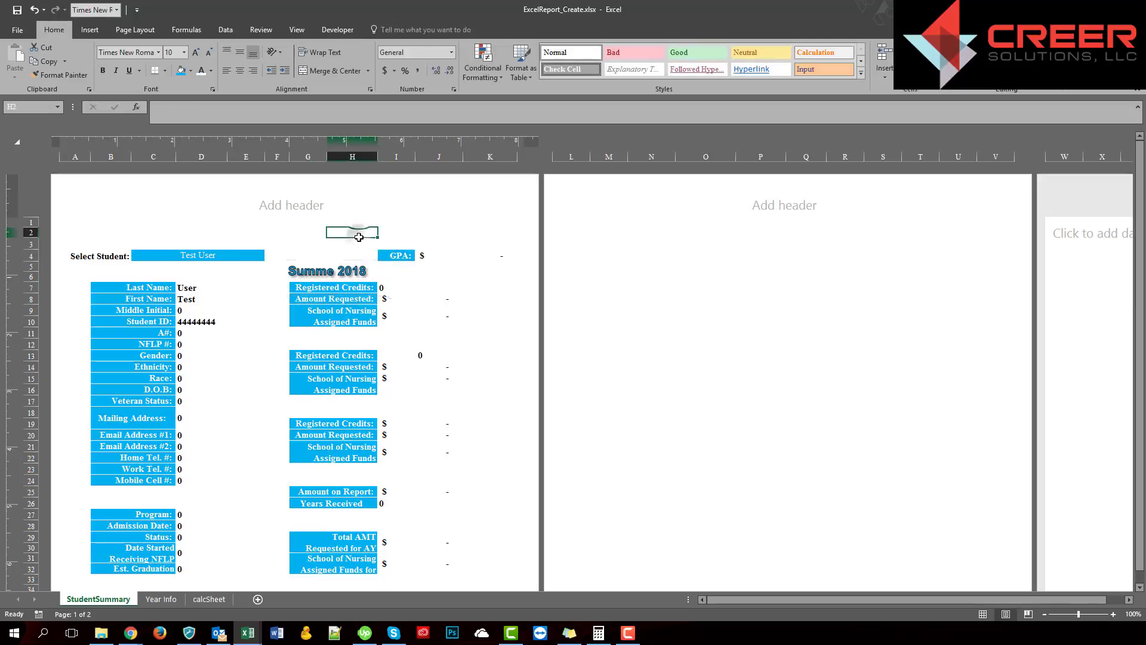
click(332, 270)
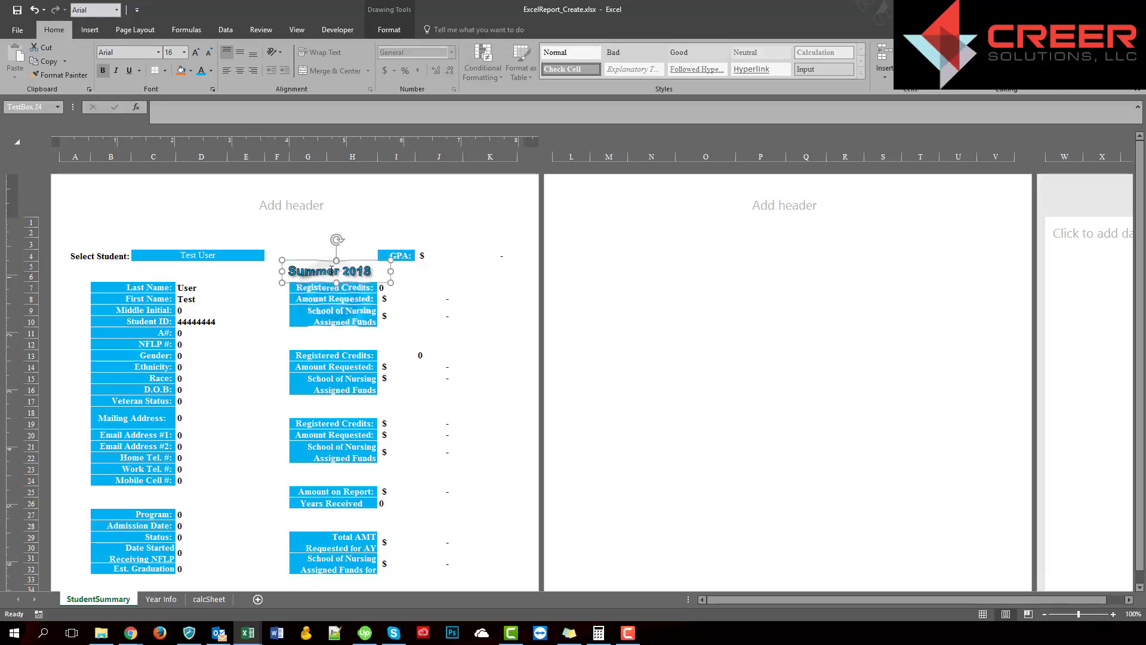
click(316, 243)
Copy the Summer 2018 text box and place copies above the second and third Registered Credits blocks and the Amount on Report block.
click(323, 263)
click(318, 260)
key(ctrl+c)
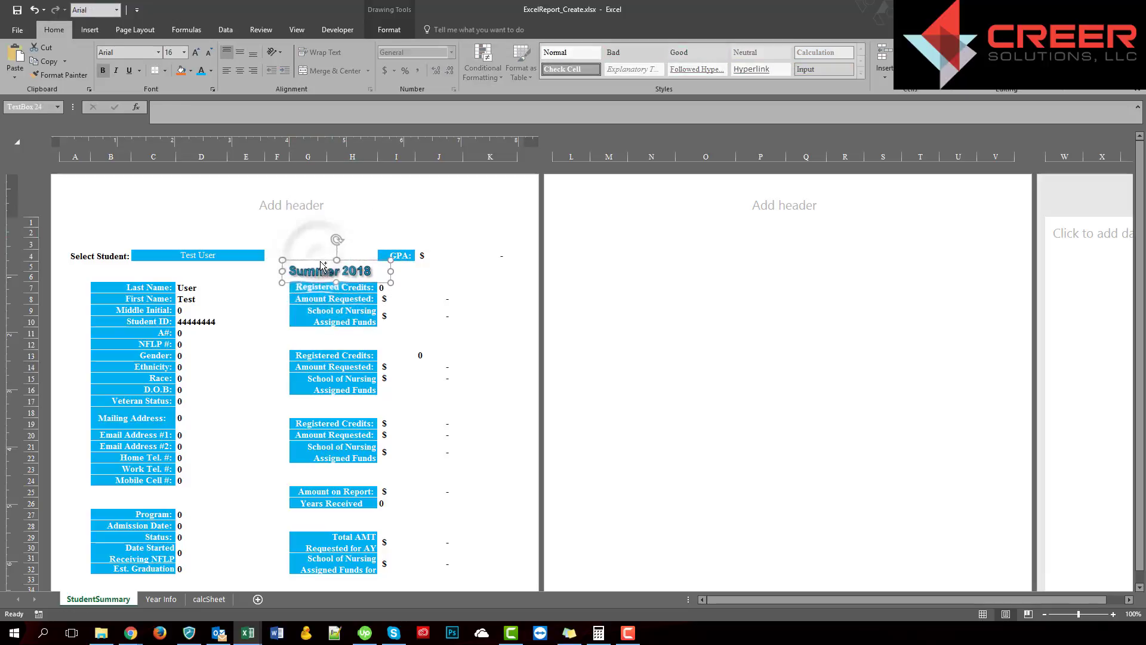
key(ctrl+v)
drag(329, 270, 364, 470)
key(ctrl+v)
key(ctrl+v)
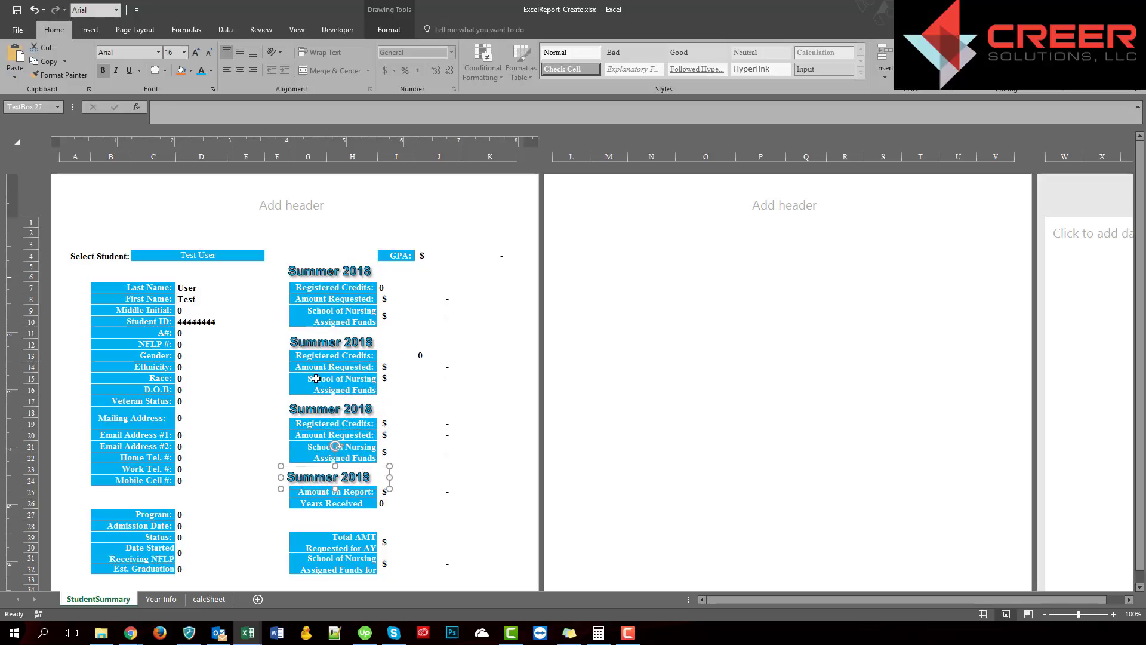
Examine the Year_Selected, Season and July cells on calcSheet, including the formula in the July cell.
click(260, 375)
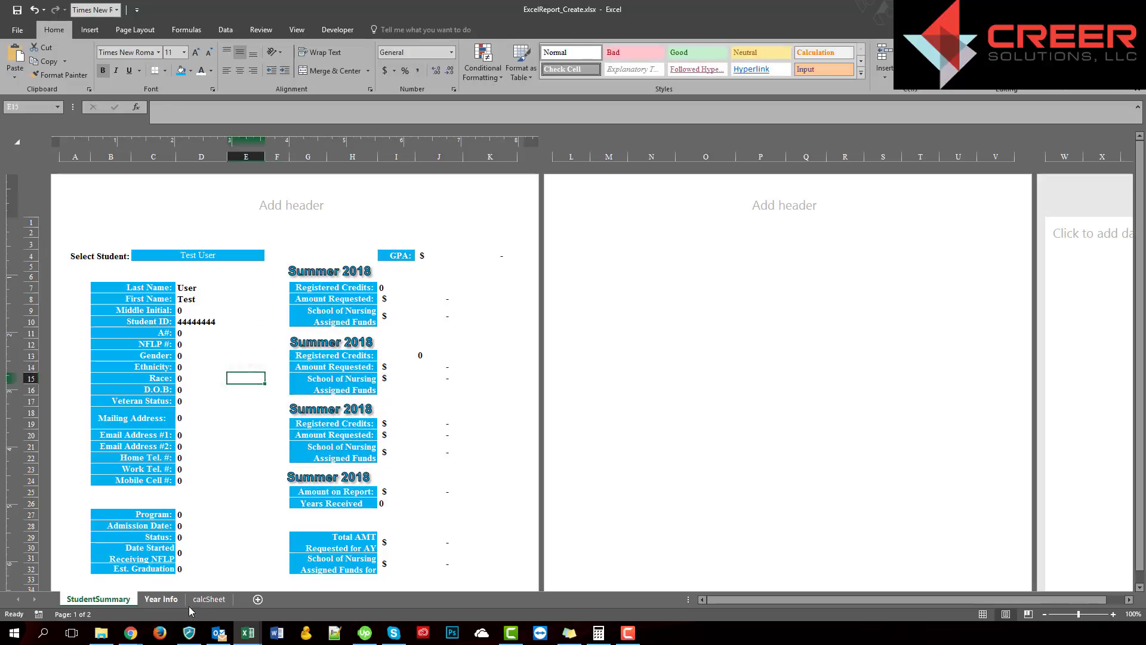
click(203, 599)
click(311, 229)
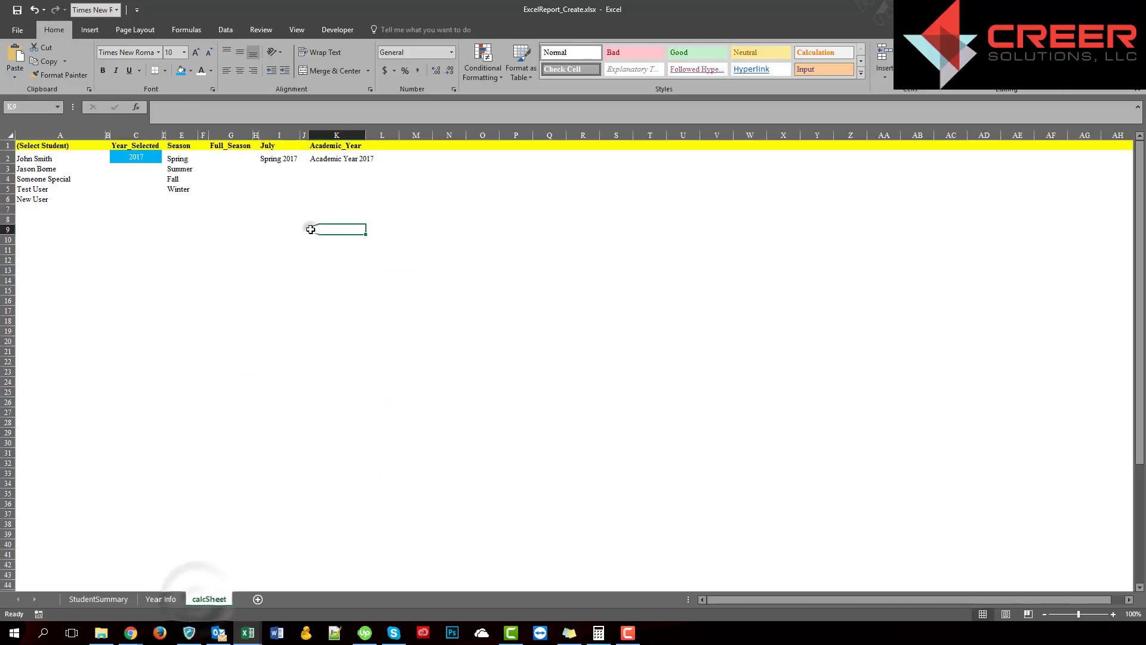
click(182, 159)
click(138, 158)
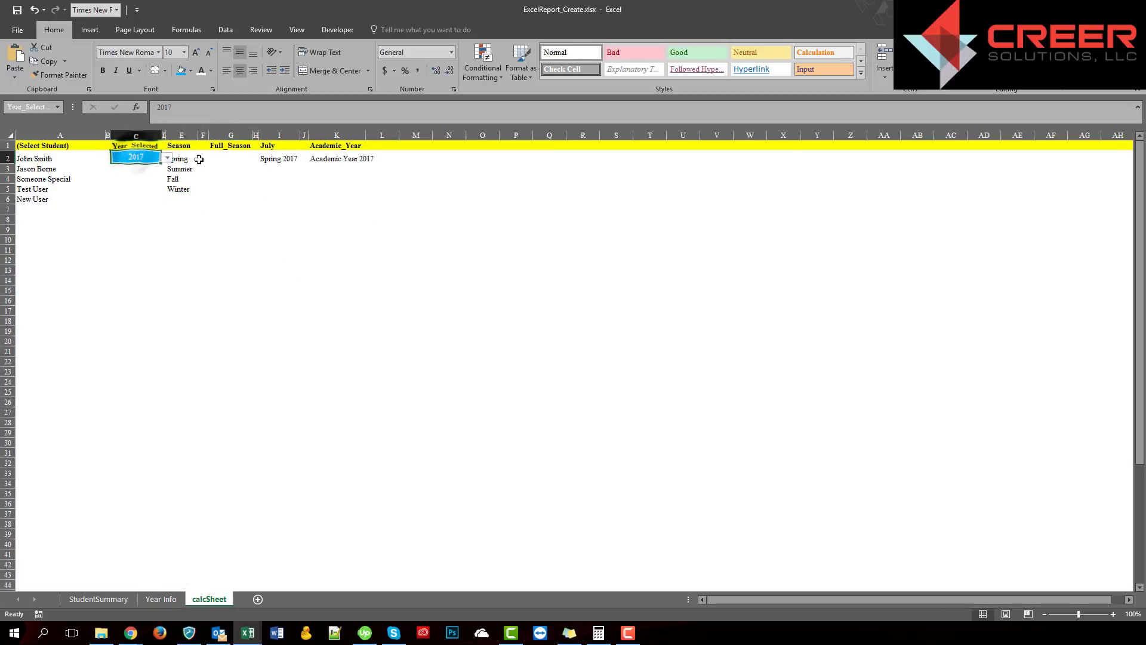
click(276, 158)
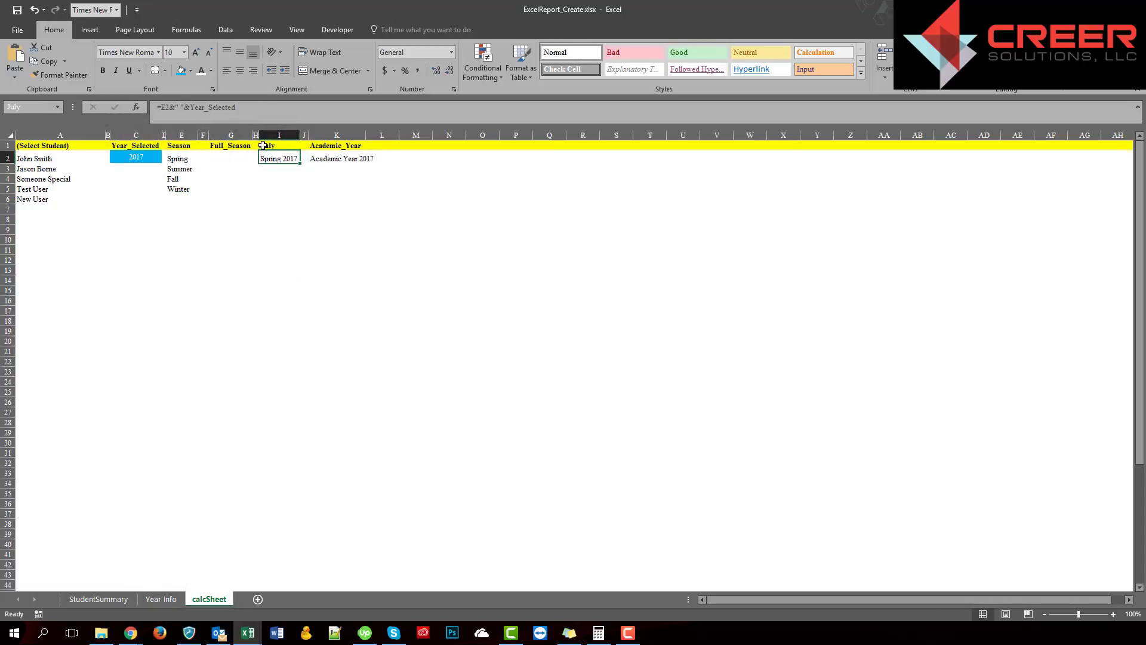
Enter the formula =E2&" "&Year_Selected in the Full_Season cell of the Spring row on calcSheet.
click(179, 247)
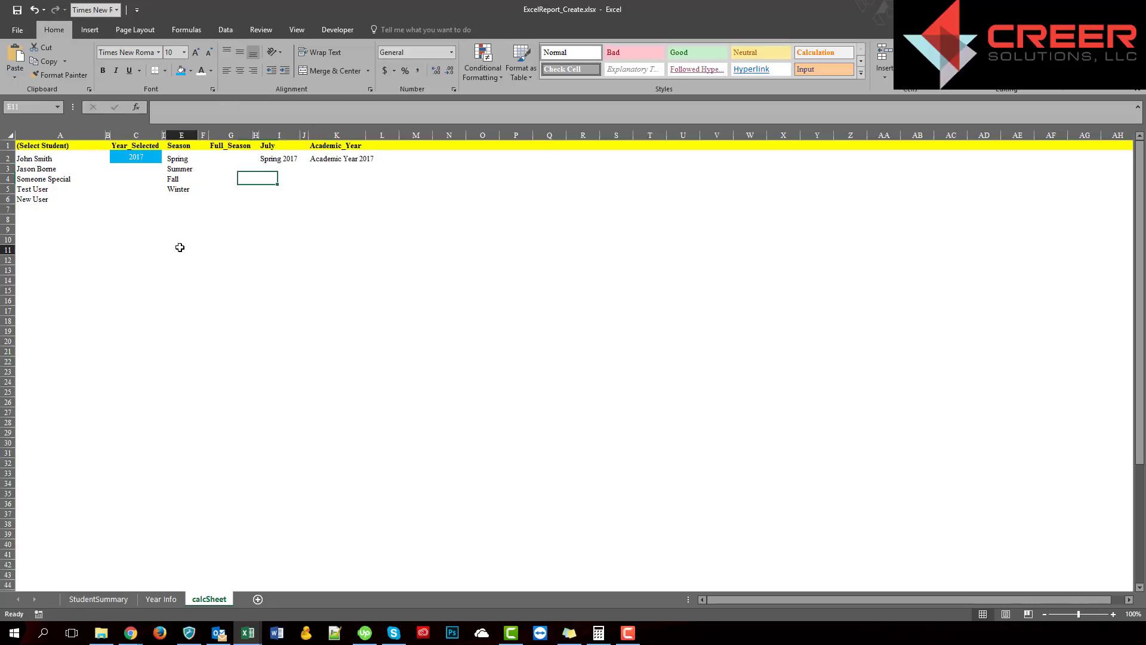
click(182, 157)
click(218, 156)
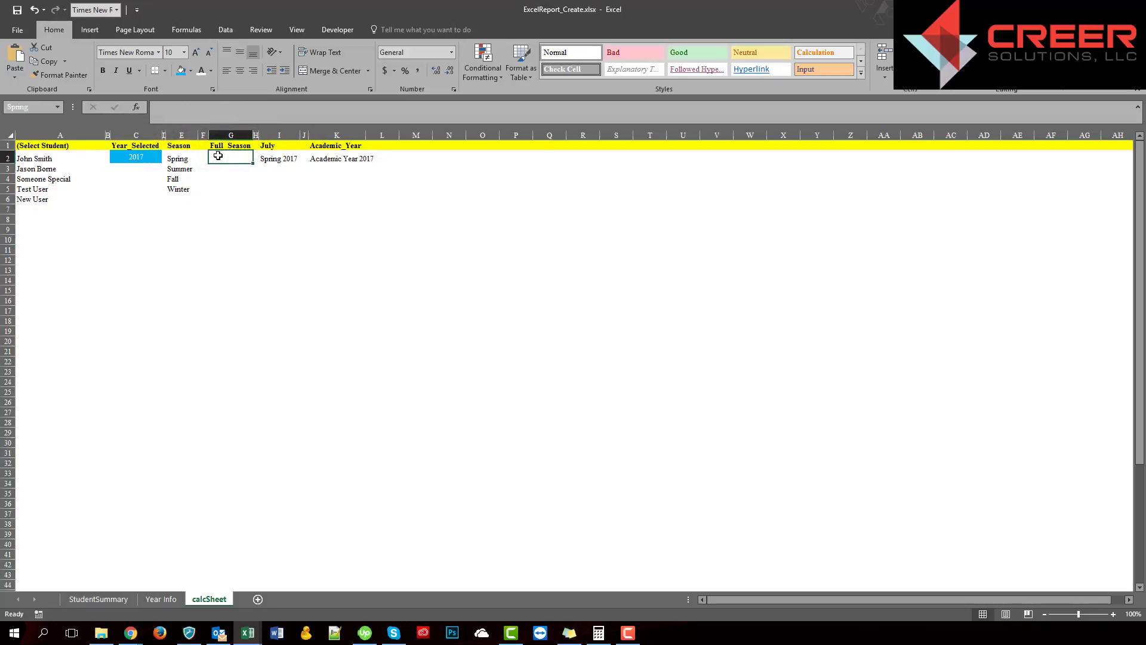
text(=)
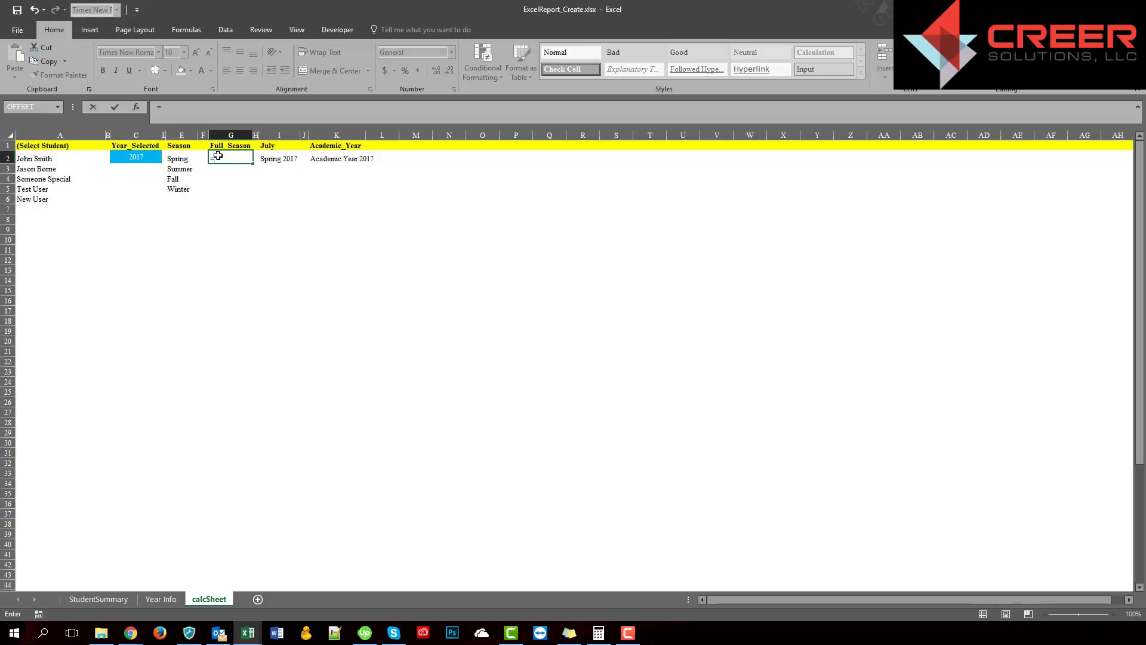
click(194, 159)
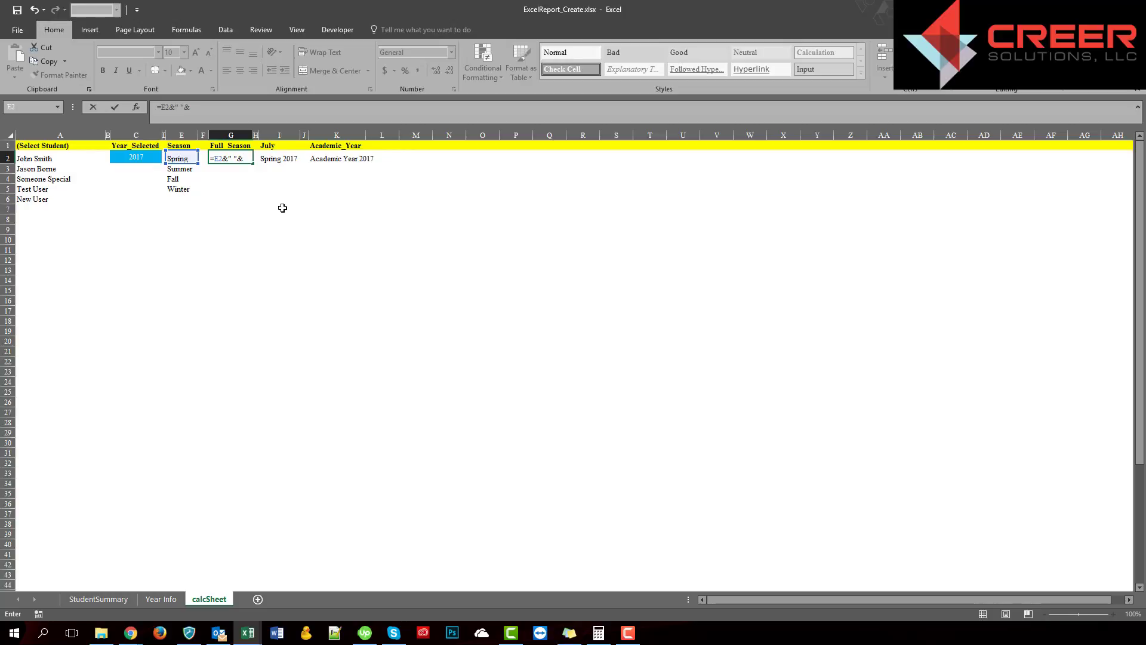
click(133, 155)
key(Return)
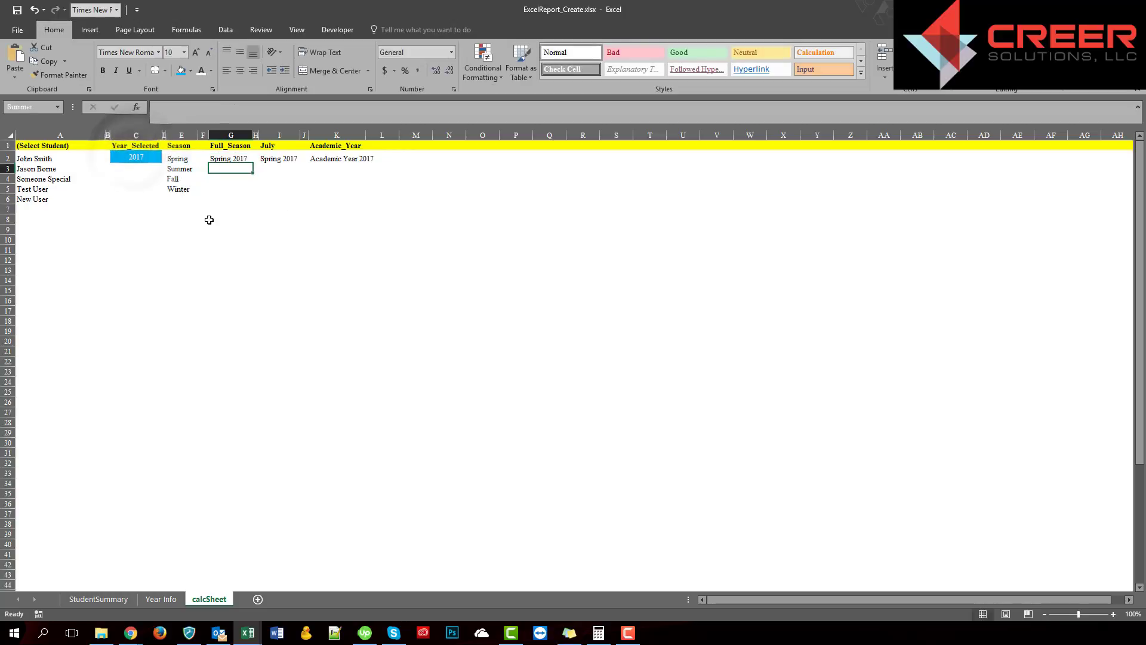
Fill the Full_Season formula down from the Spring row through the Winter row.
click(231, 159)
drag(254, 163, 245, 191)
click(242, 268)
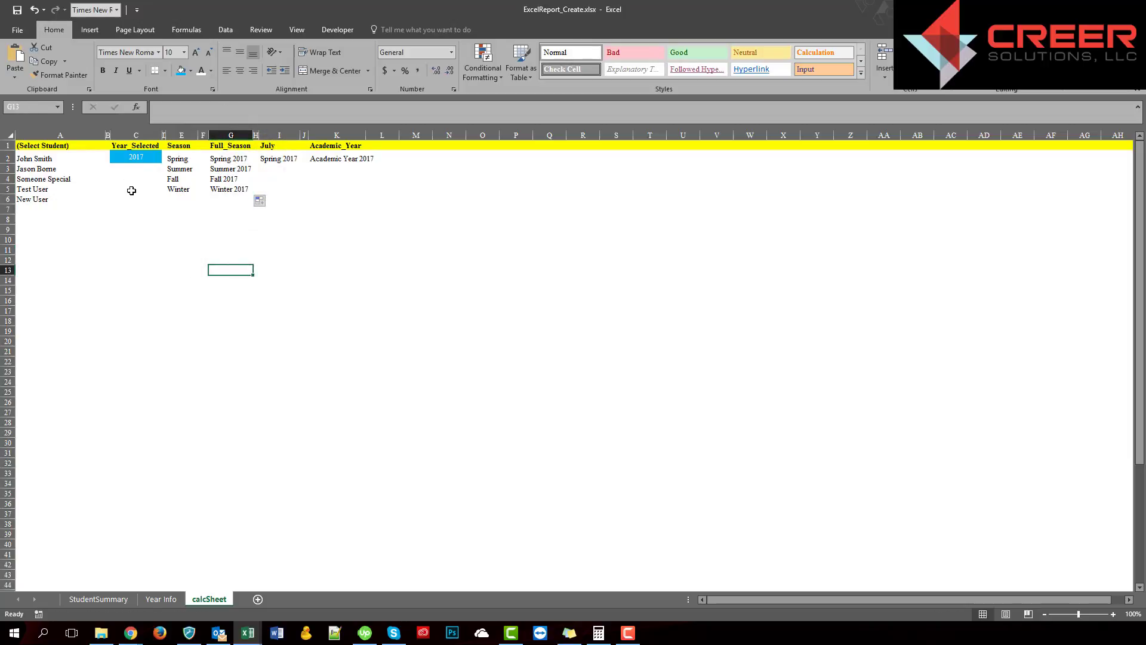
Test the Full_Season labels by switching Year_Selected to 2018 and finally to 2020.
click(135, 158)
click(167, 158)
click(149, 169)
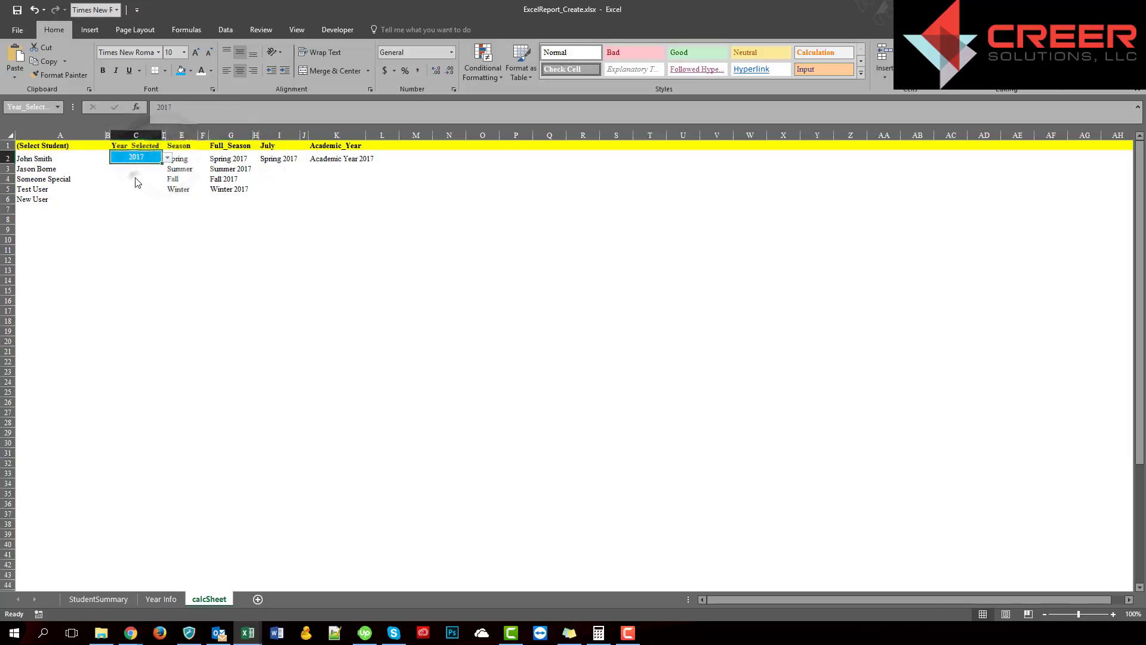
click(167, 157)
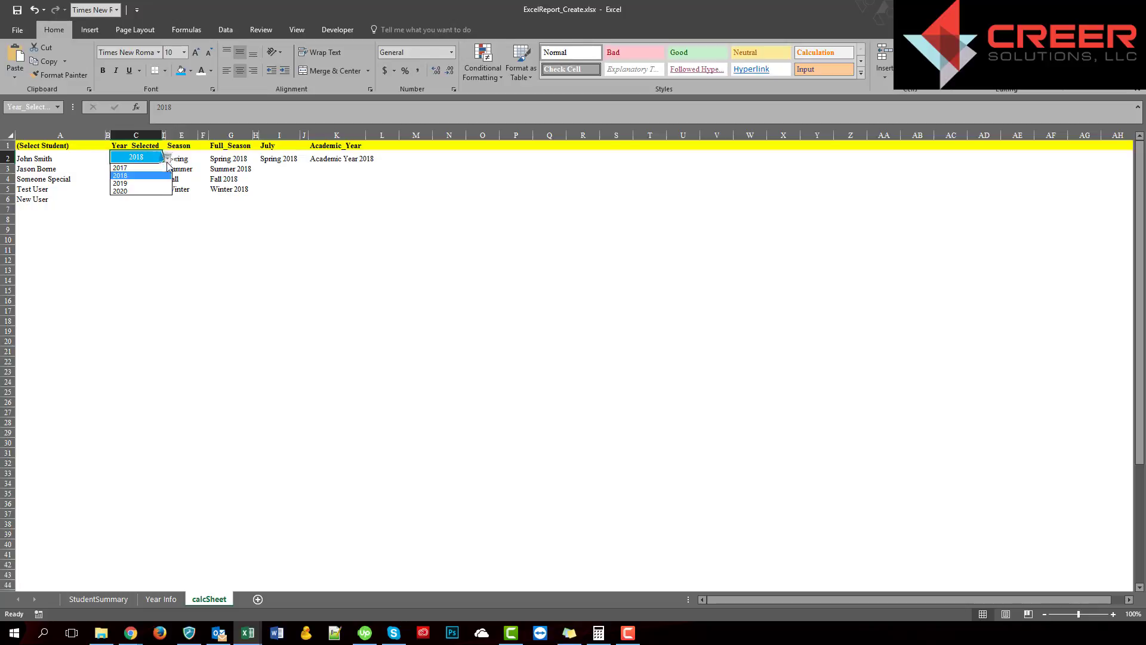
click(148, 189)
click(175, 223)
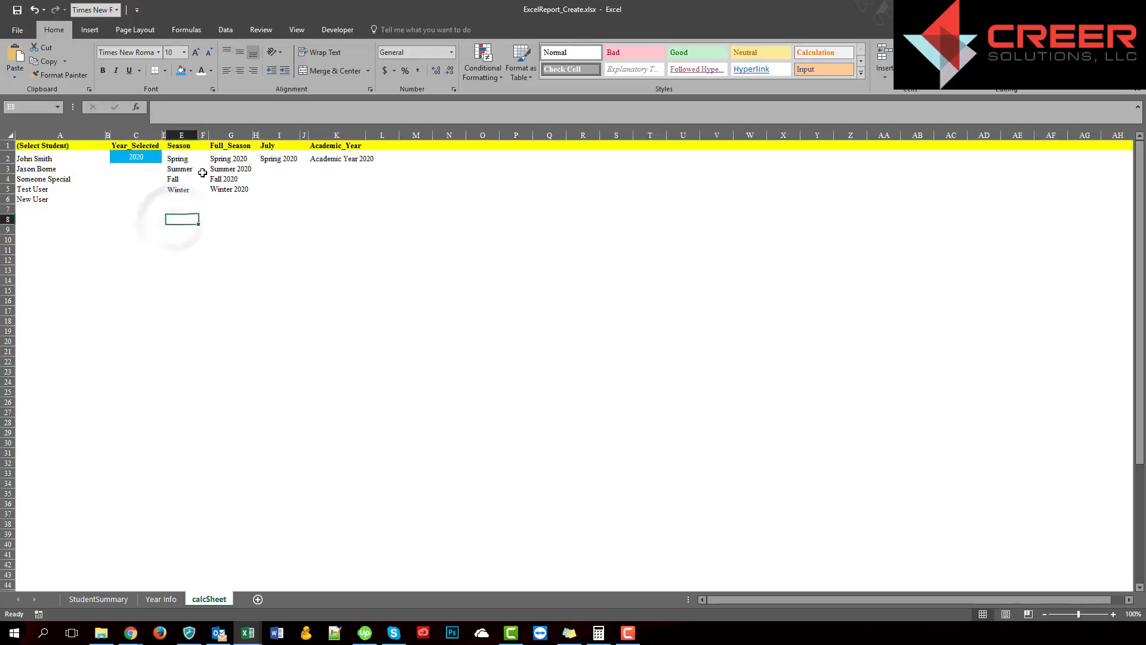
Inspect the defined names and formulas of the Full_Season cells.
click(230, 159)
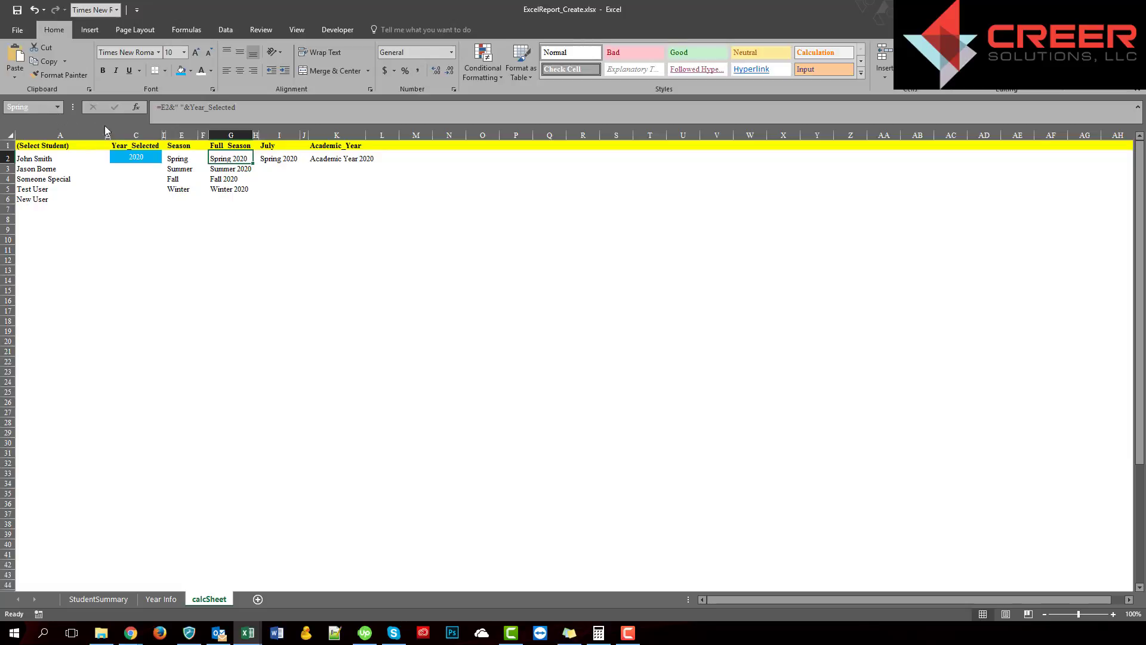
click(214, 169)
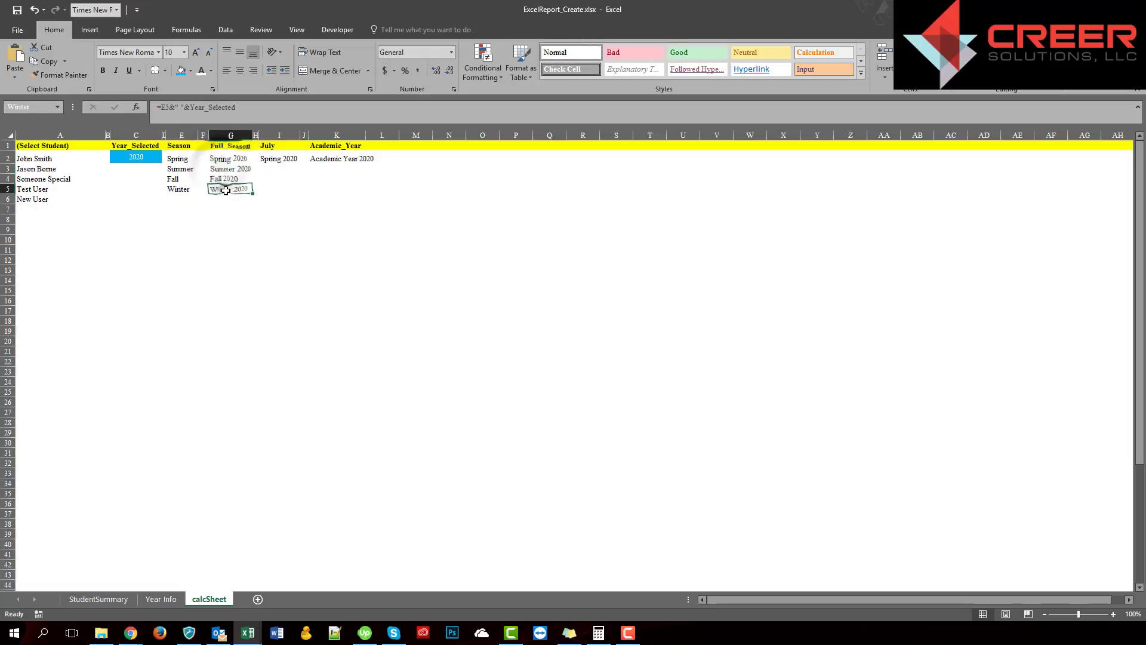
click(233, 274)
On StudentSummary, clear the text of the heading above the first Registered Credits block and link its text box to =Summer.
click(99, 599)
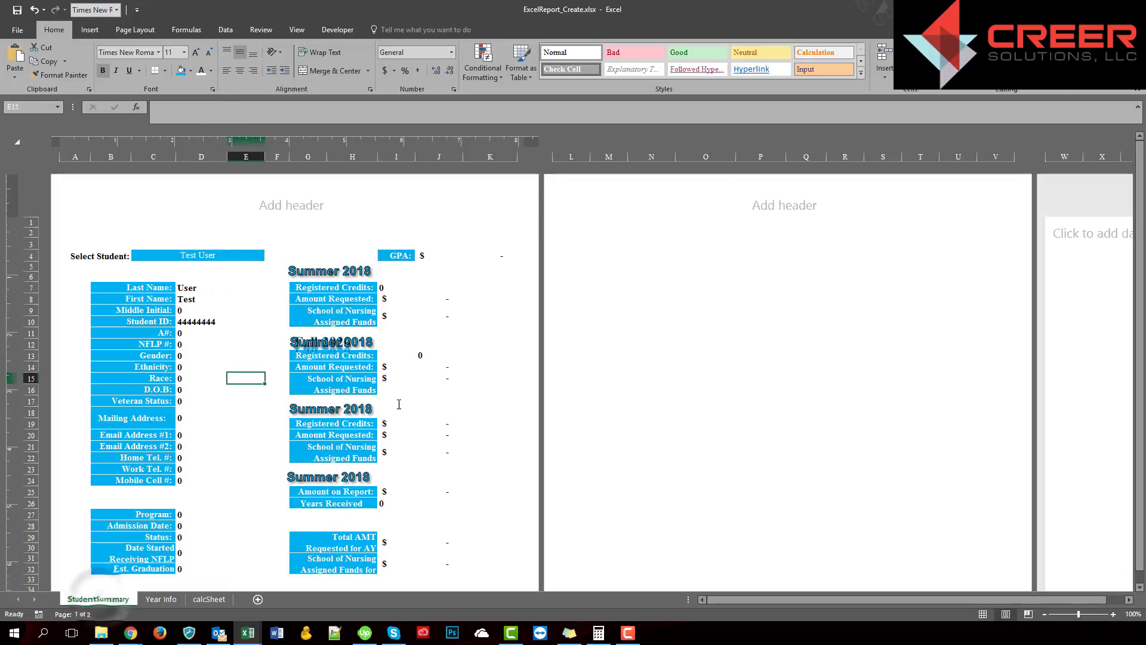
click(351, 273)
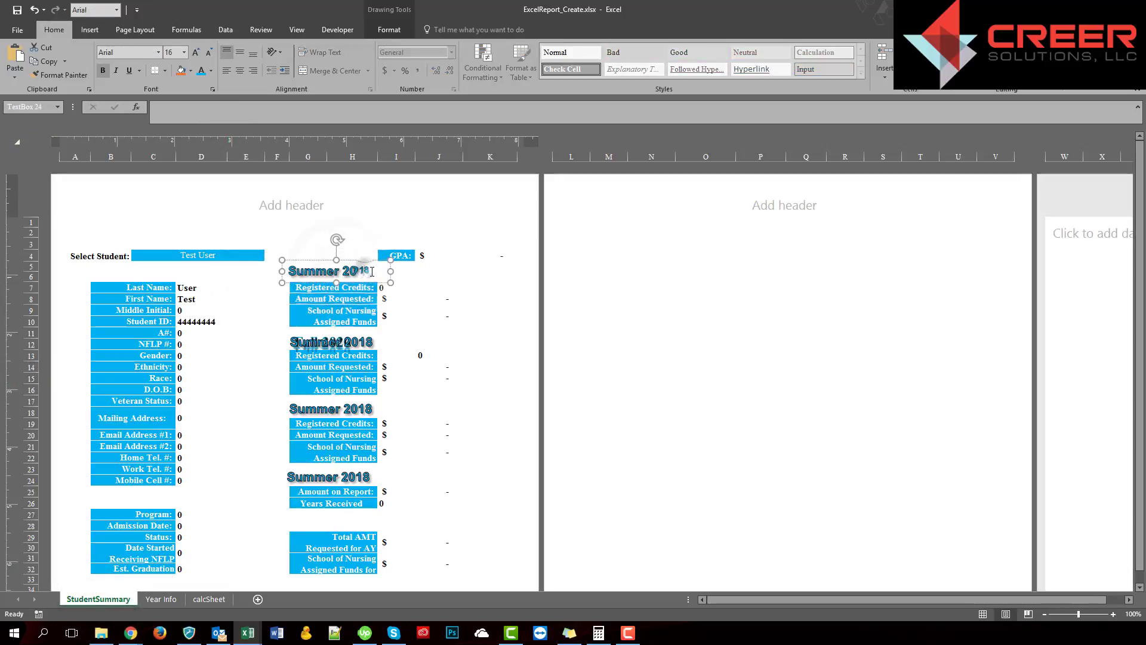
drag(351, 274, 308, 275)
key(BackSpace)
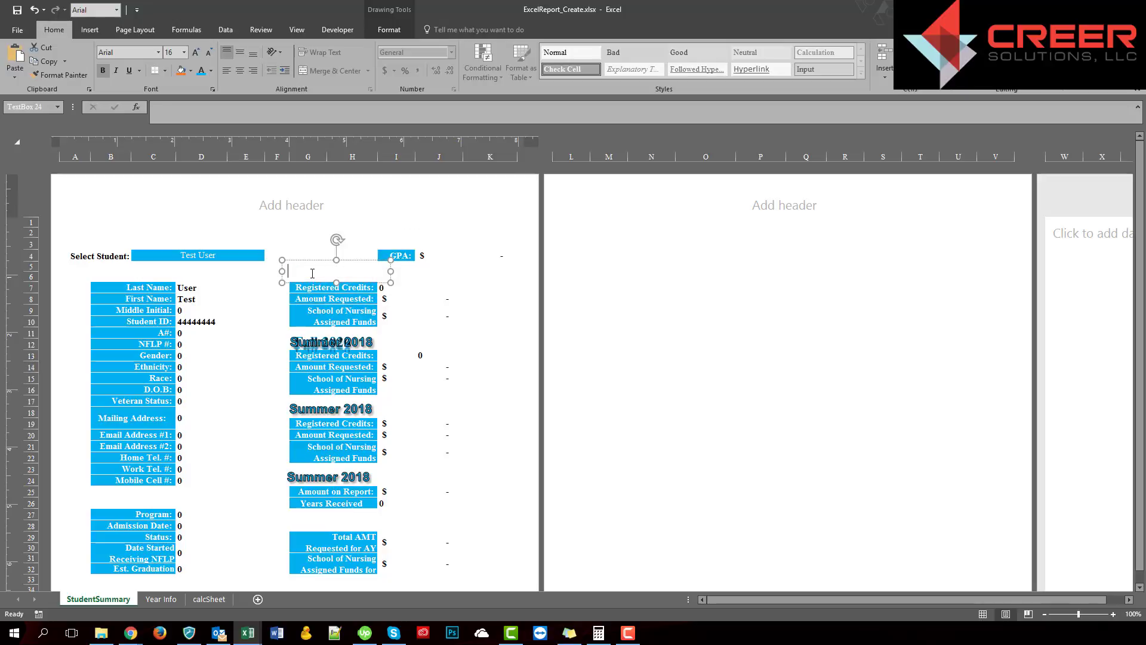
click(181, 107)
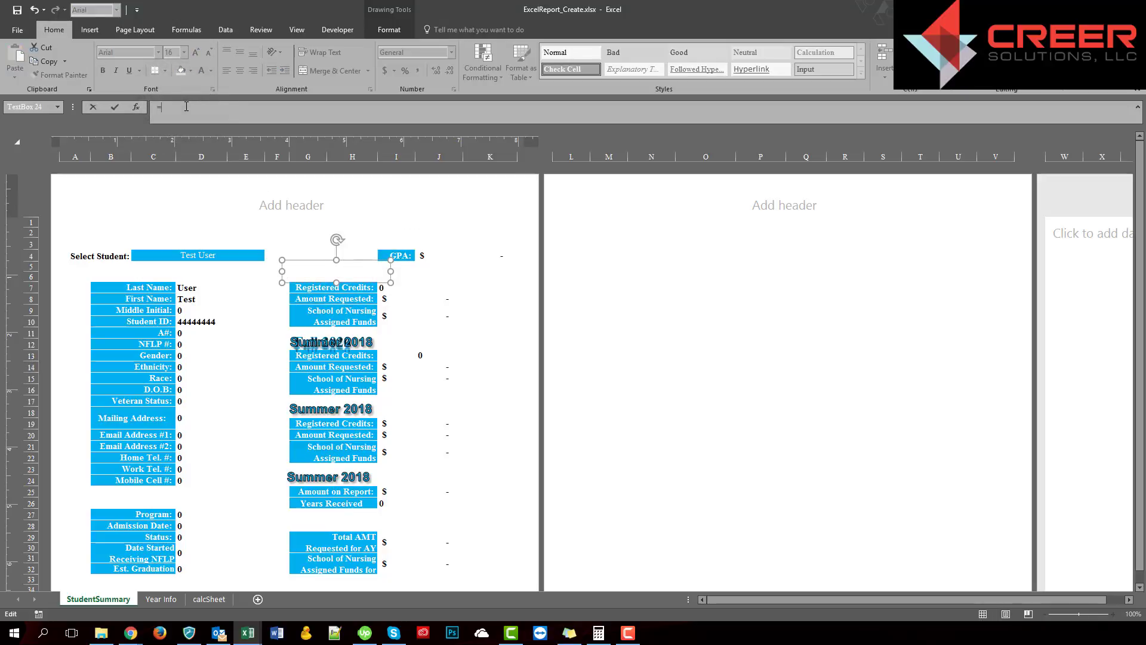
text(=Summer)
key(Return)
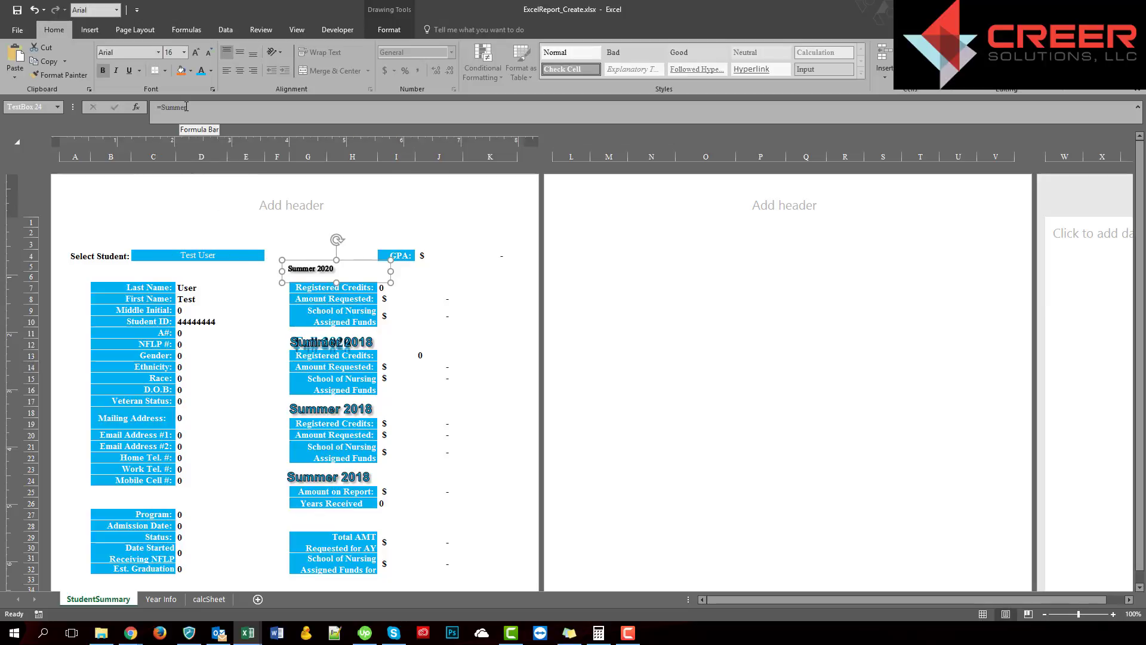
click(242, 291)
Increase the font size of the linked Summer heading to 18.
click(302, 273)
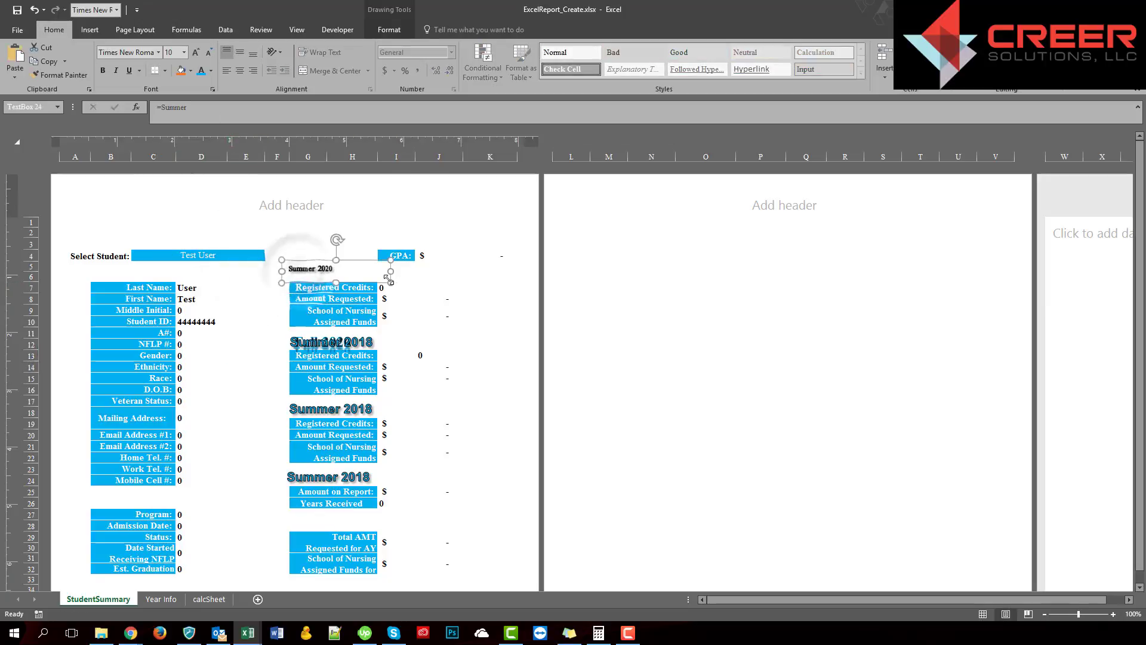
click(193, 54)
click(192, 54)
click(193, 54)
click(192, 54)
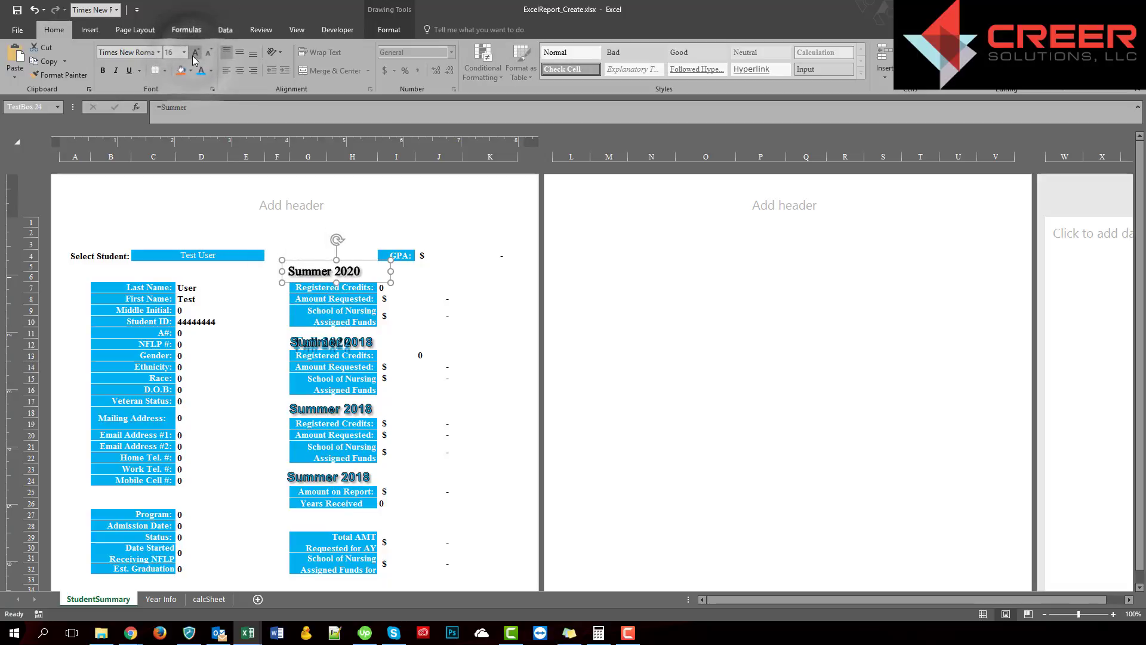
click(193, 54)
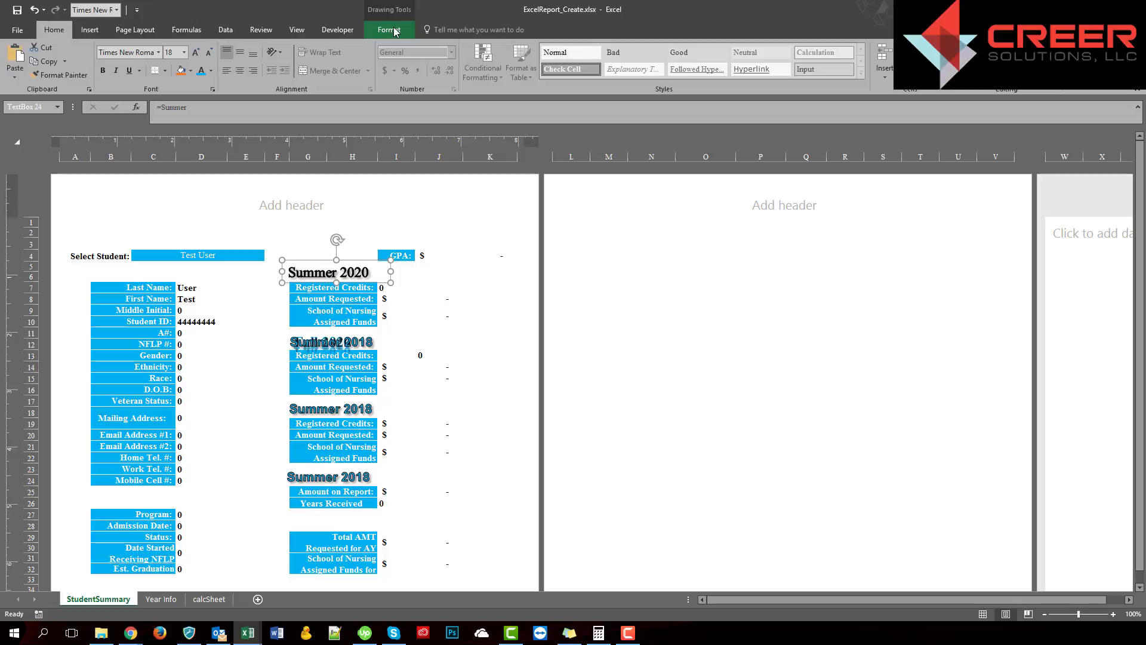
Delete the overlapping Summer 2018 and Fall text boxes above the second Registered Credits block.
click(325, 344)
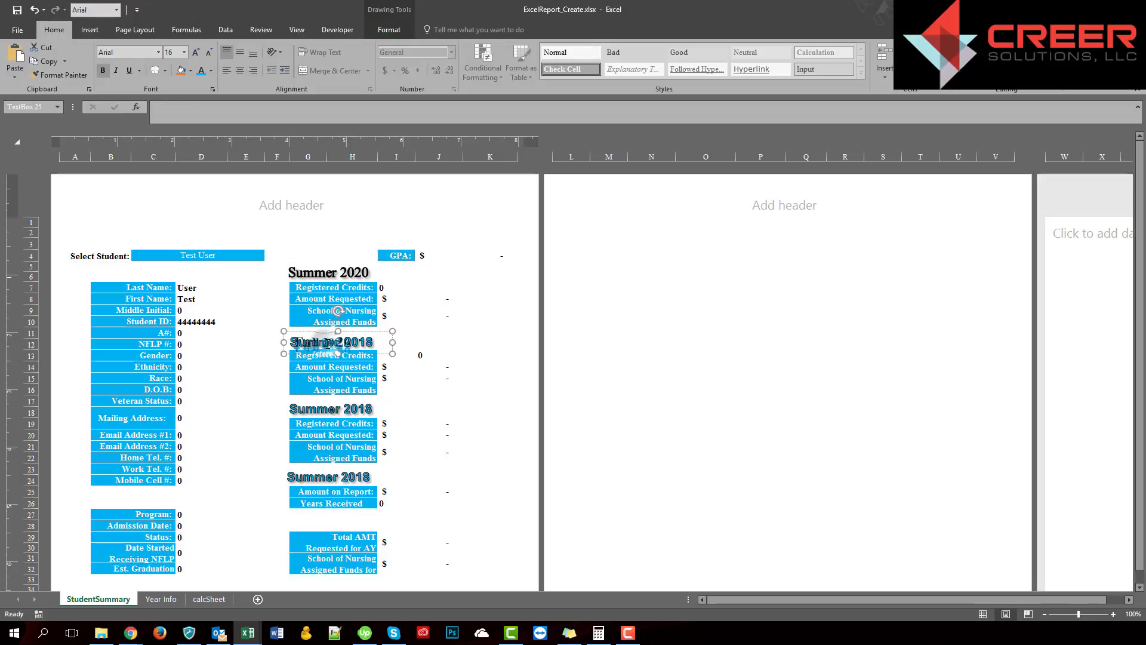
click(305, 331)
key(Delete)
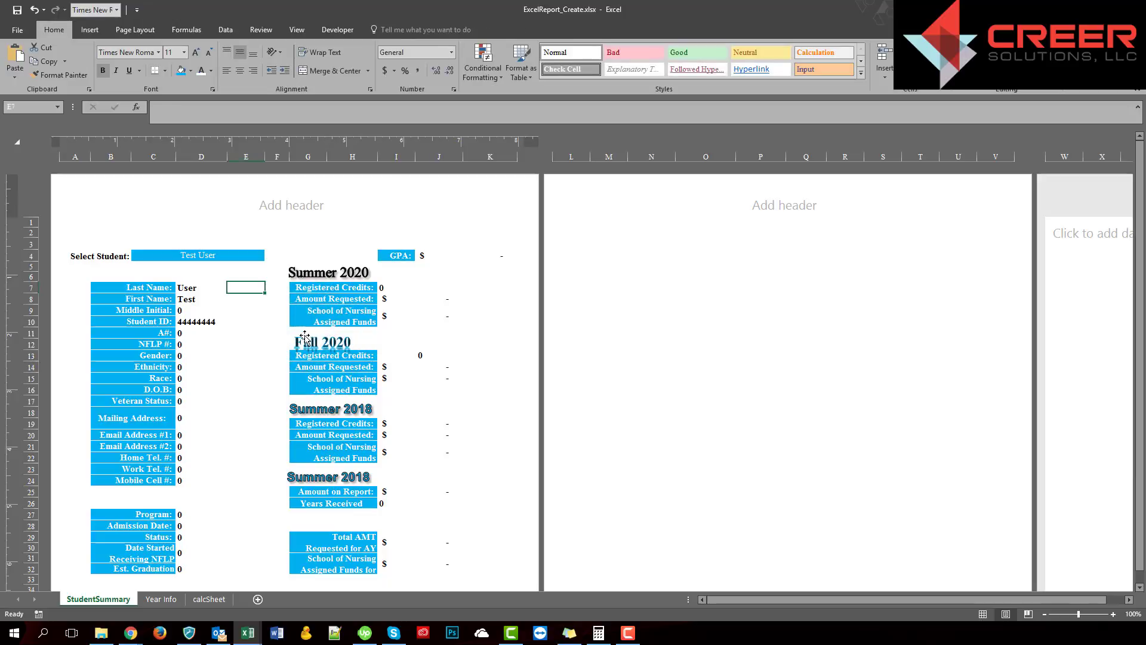
click(306, 340)
key(Delete)
click(323, 340)
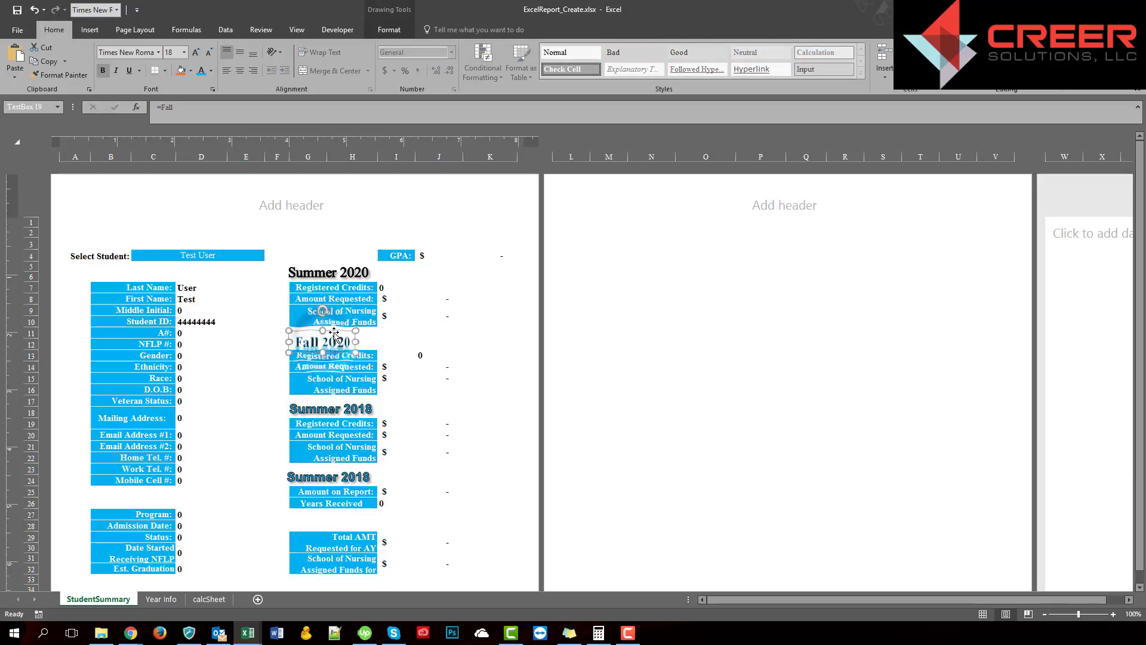
key(Delete)
Nudge the linked Summer heading slightly upward above the first Registered Credits block.
click(351, 269)
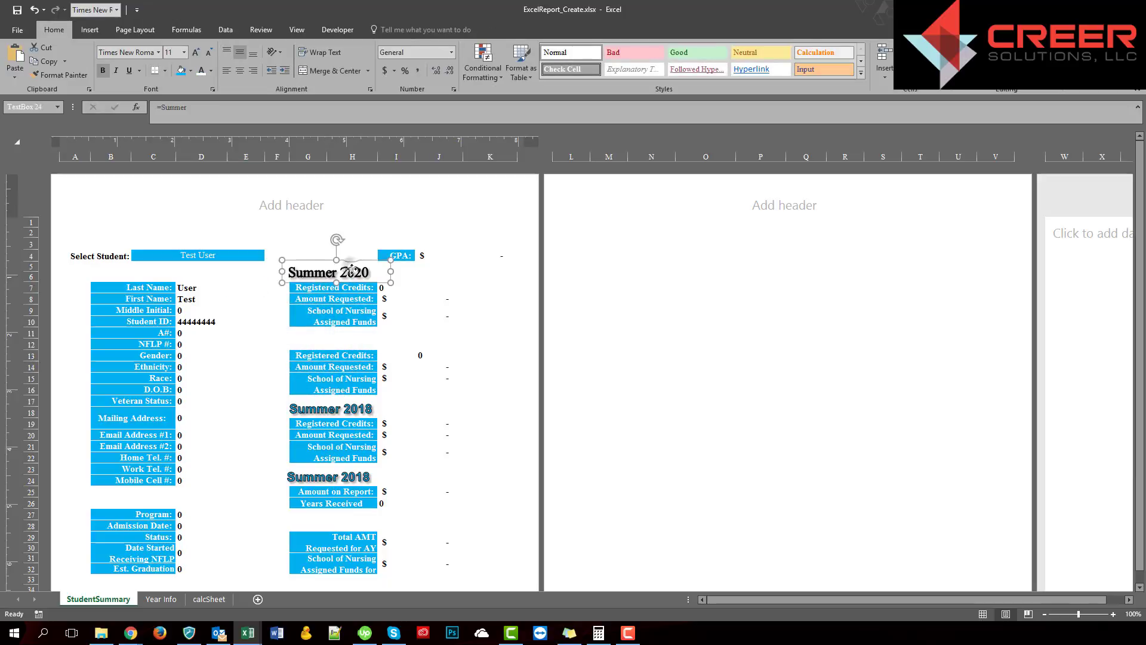
drag(353, 262, 354, 261)
drag(276, 288, 277, 298)
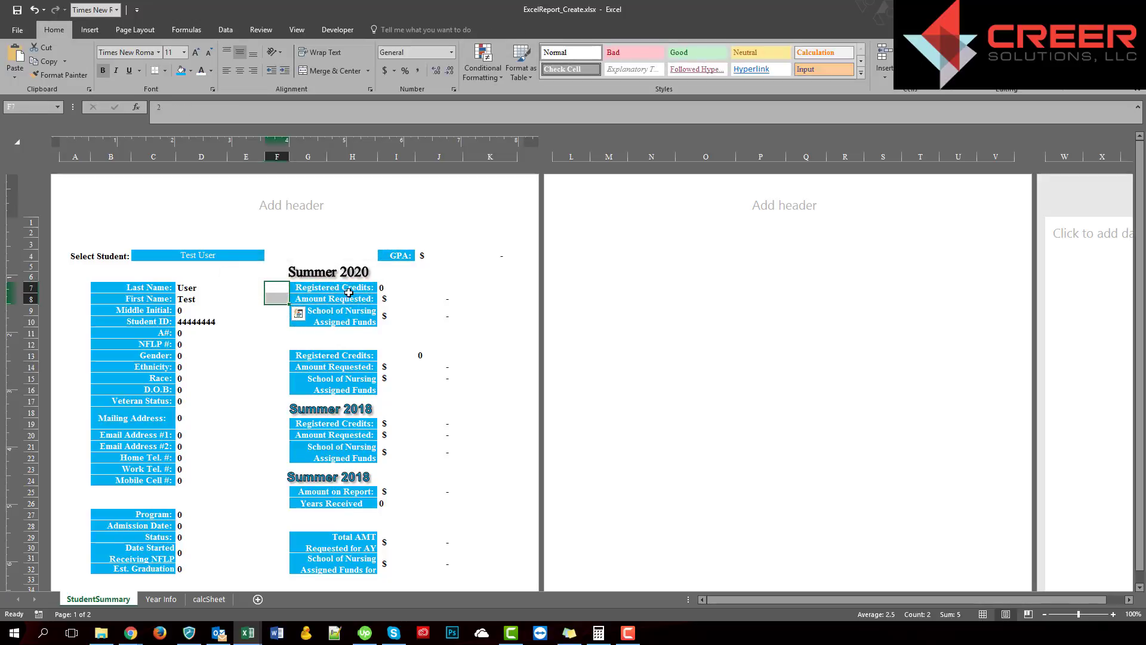
Set Year_Selected on calcSheet to 2017 and check the linked Summer heading on StudentSummary.
click(209, 598)
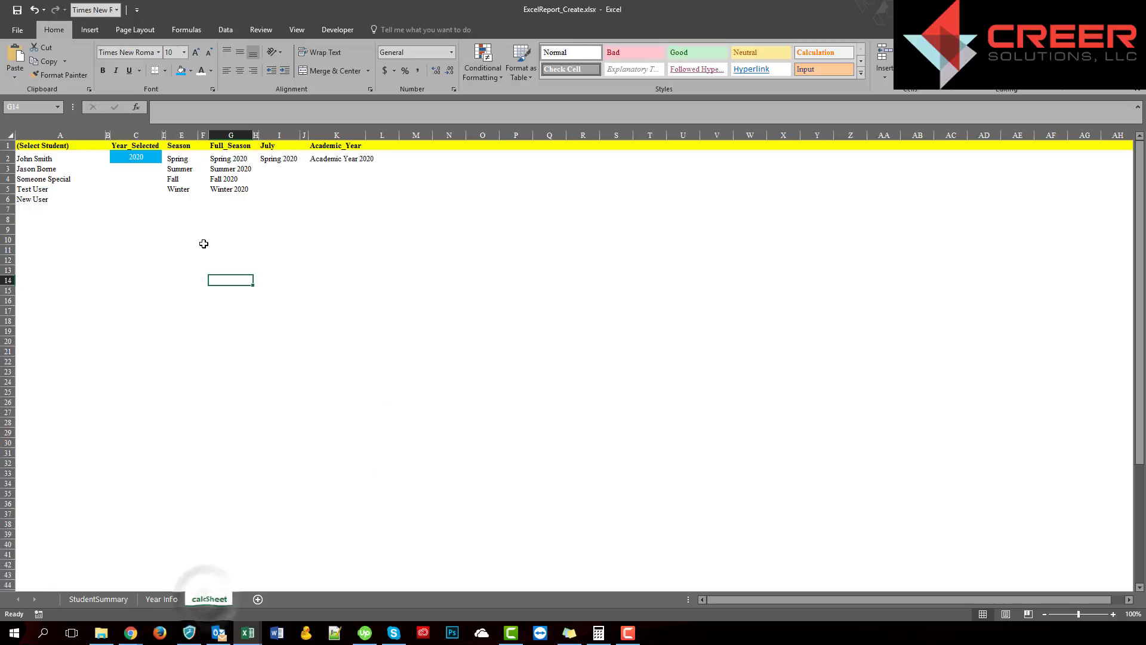
click(156, 158)
click(168, 158)
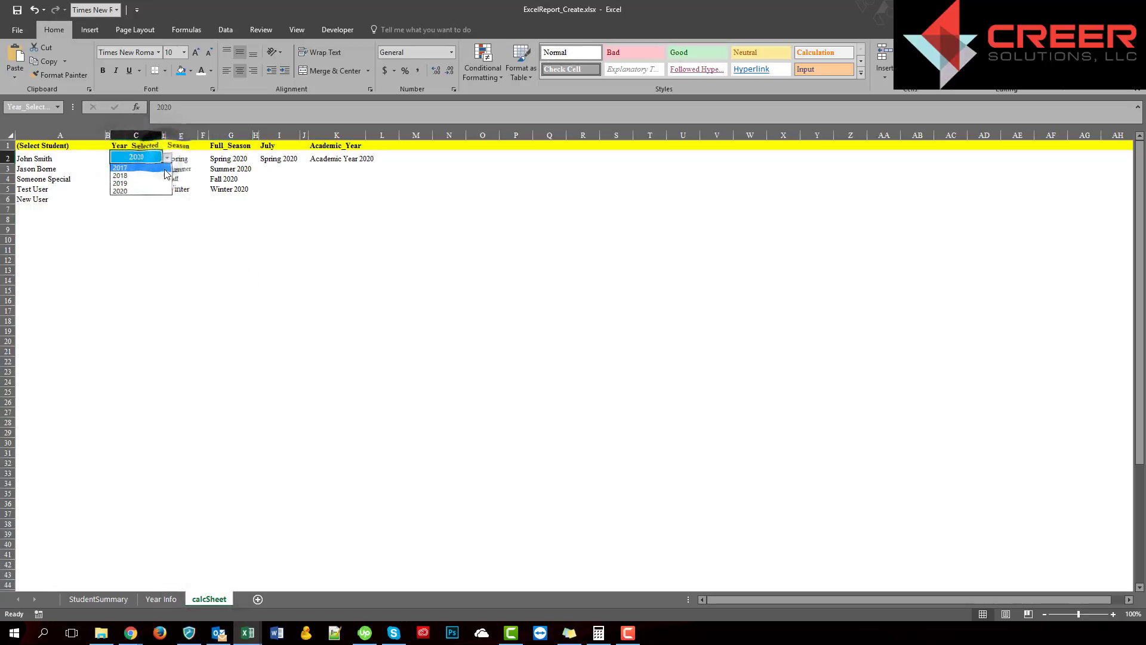
click(158, 169)
click(211, 351)
click(113, 599)
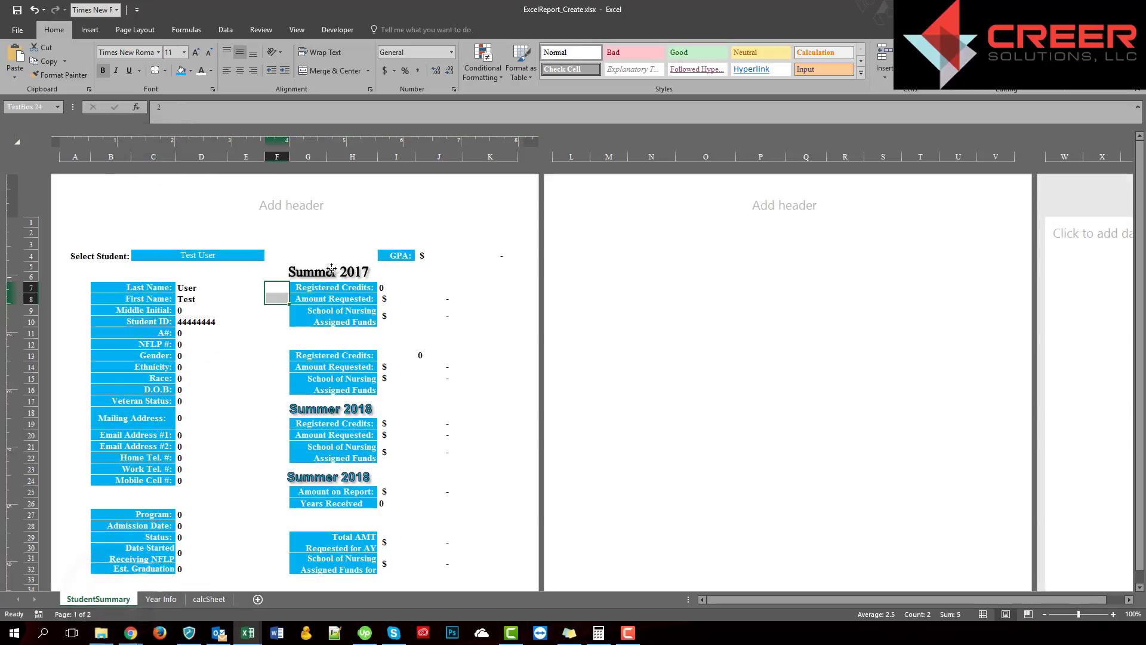
click(349, 265)
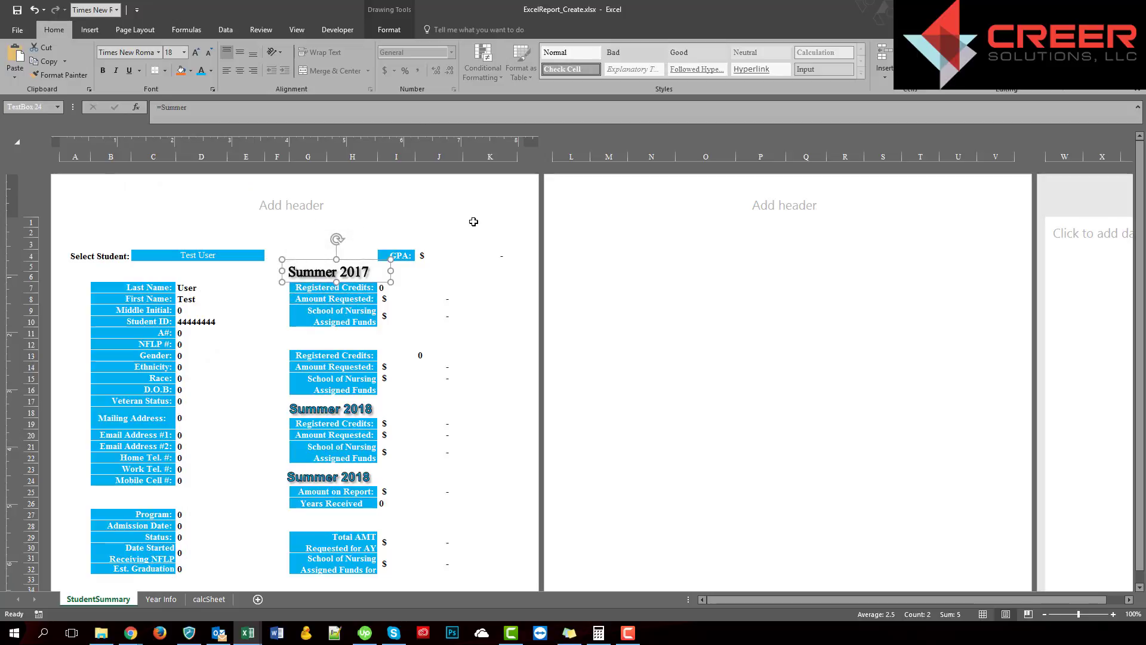
click(473, 221)
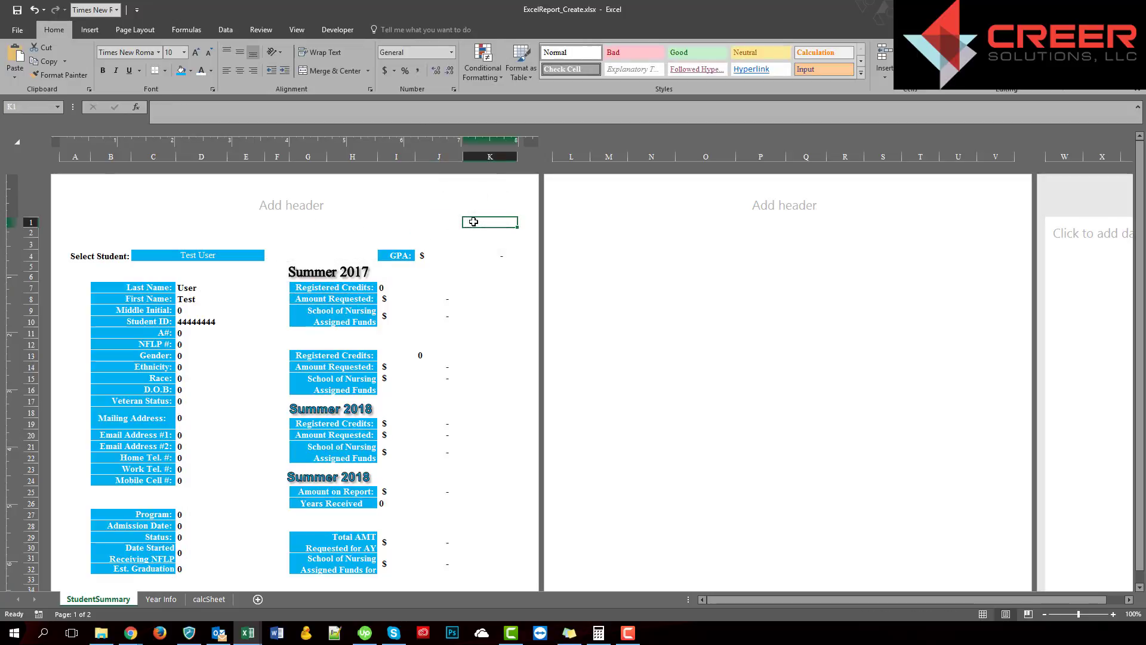